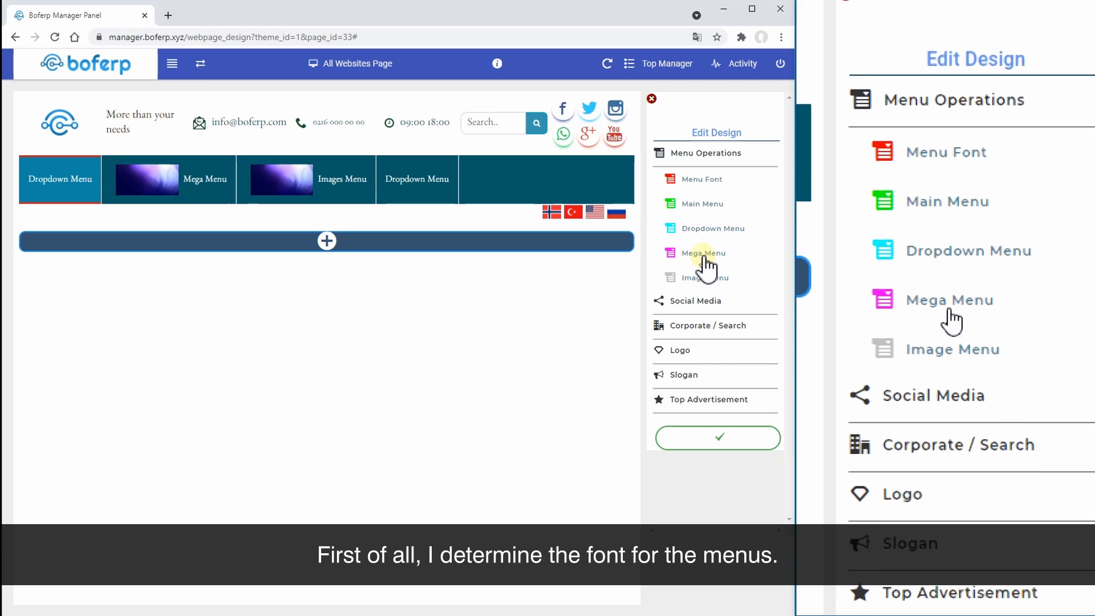
Try Ballet and Berkshire Swash as the menu font.
{"action": "left_click", "coordinate": [705, 180]}
{"action": "left_click", "coordinate": [710, 224]}
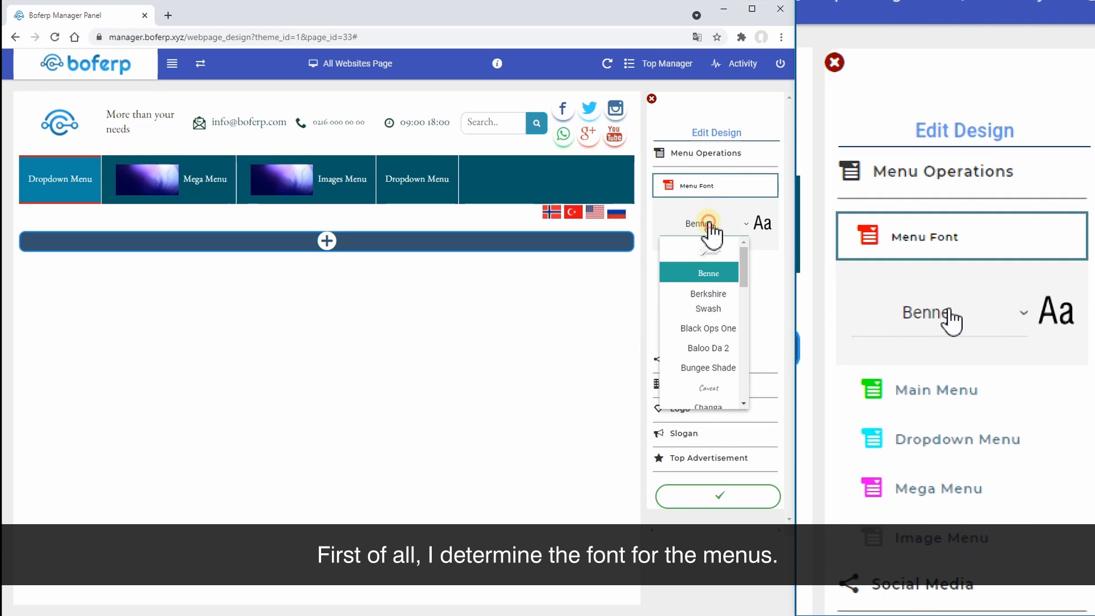
{"action": "left_click", "coordinate": [710, 252]}
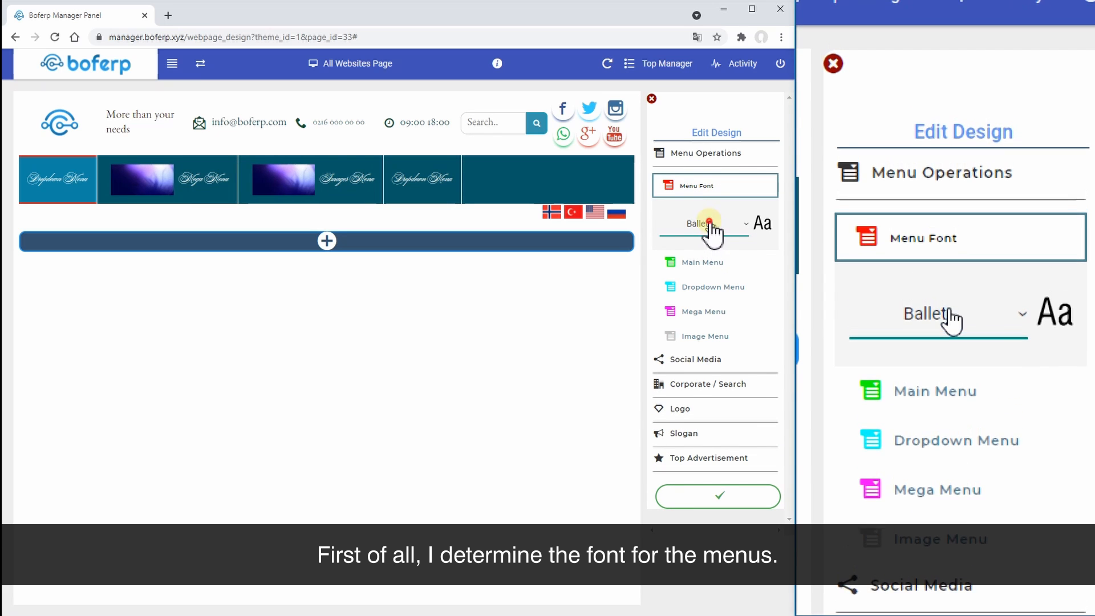
{"action": "left_click", "coordinate": [710, 226]}
{"action": "left_click", "coordinate": [708, 299]}
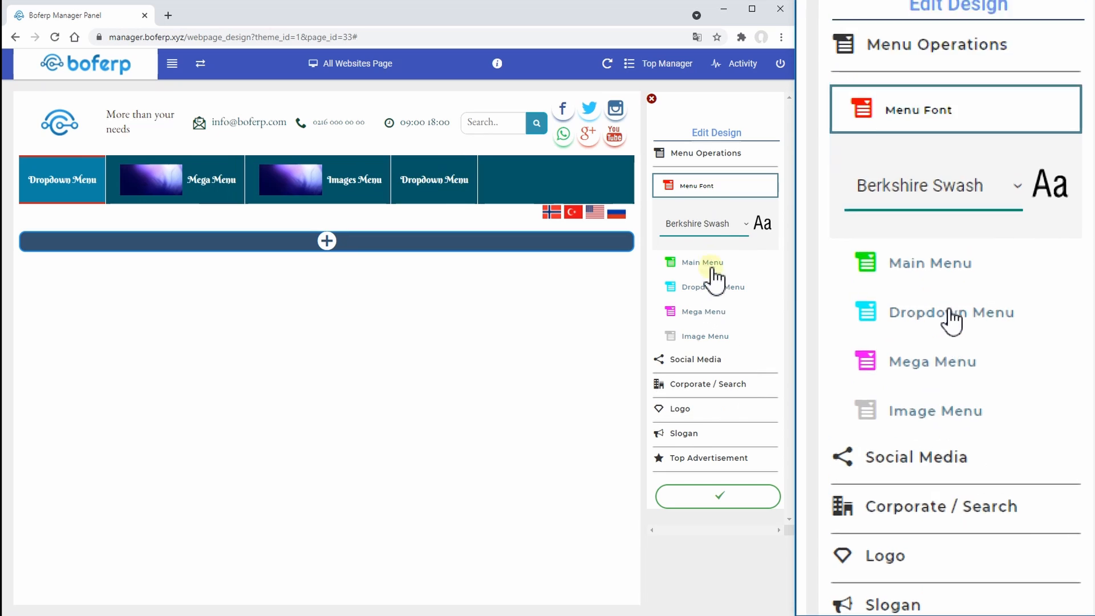
Browse the available menu fonts and set the menu font to Benne.
{"action": "left_click", "coordinate": [708, 227]}
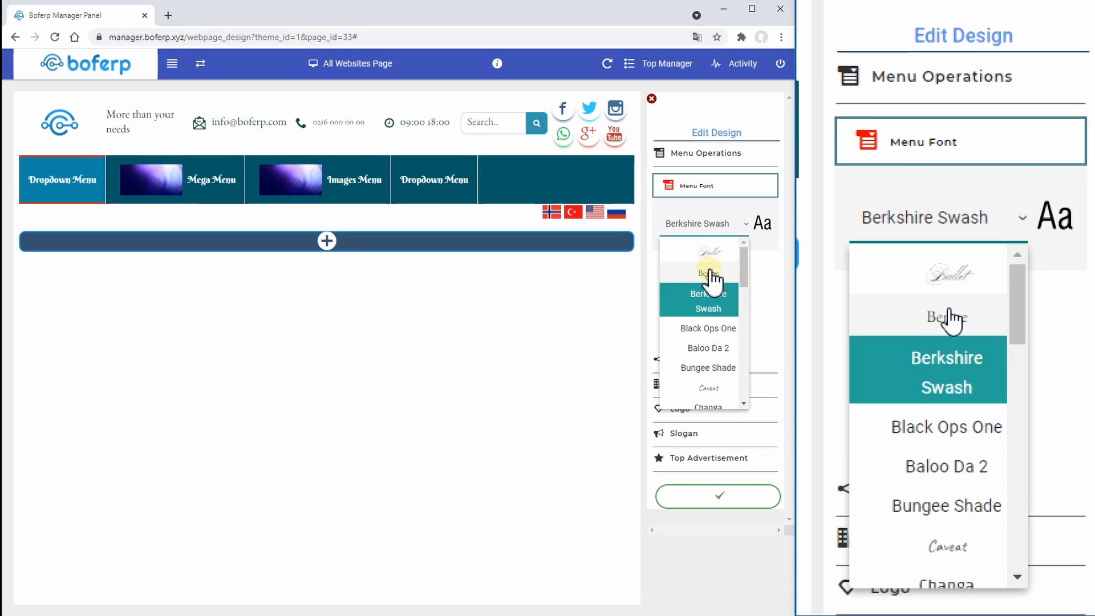
{"action": "scroll", "coordinate": [709, 272], "scroll_direction": "down", "scroll_amount": 6}
{"action": "scroll", "coordinate": [710, 272], "scroll_direction": "up", "scroll_amount": 4}
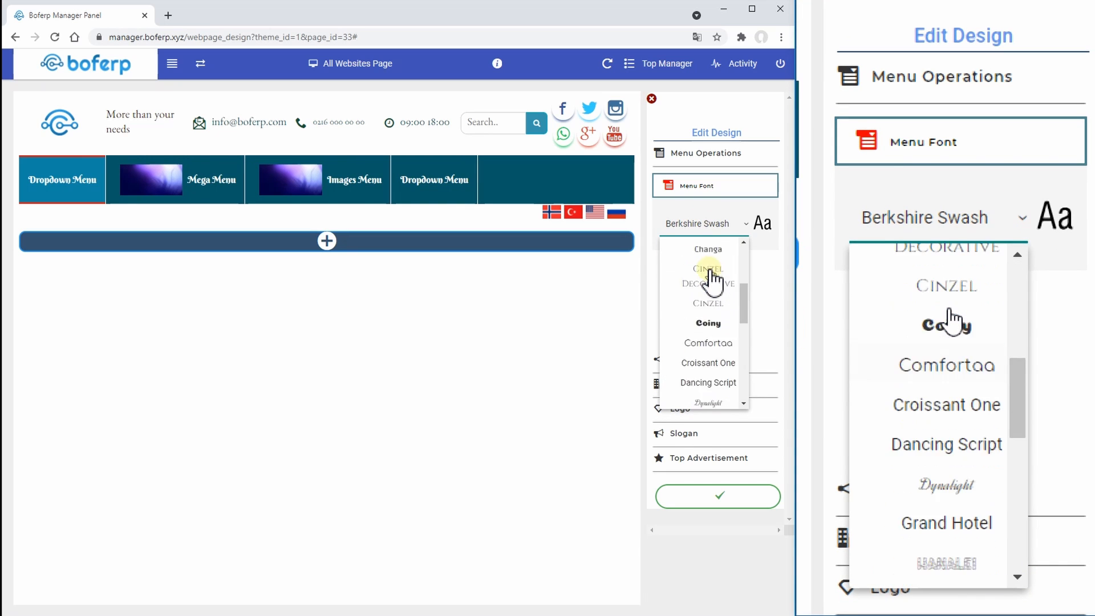
{"action": "scroll", "coordinate": [710, 277], "scroll_direction": "up", "scroll_amount": 3}
{"action": "left_click", "coordinate": [710, 277]}
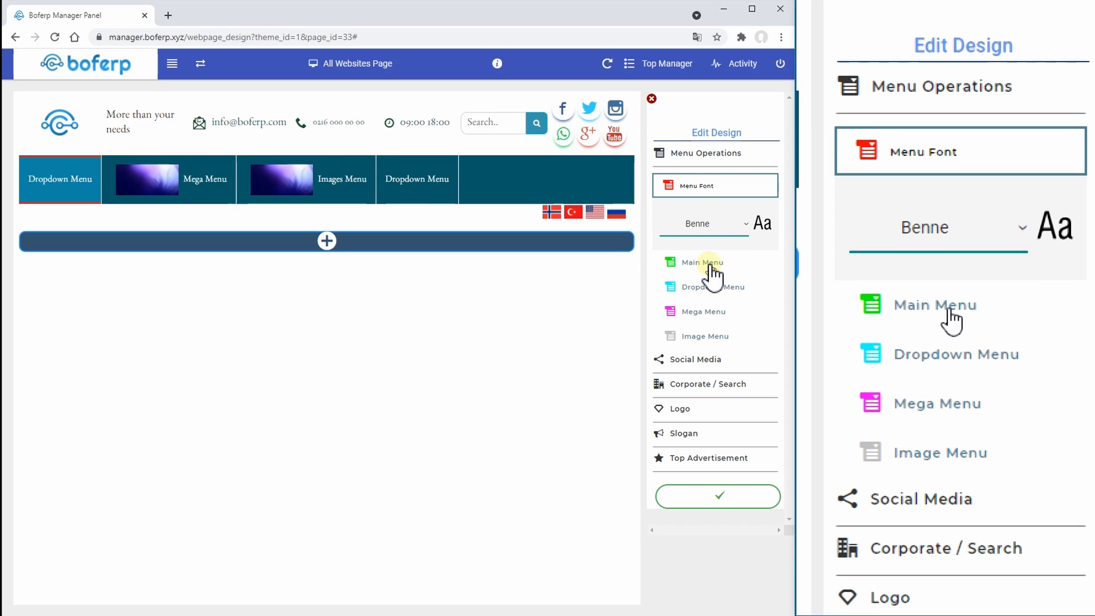
Open the main menu design settings and try yellow as the background color of the menu bar.
{"action": "left_click", "coordinate": [710, 261]}
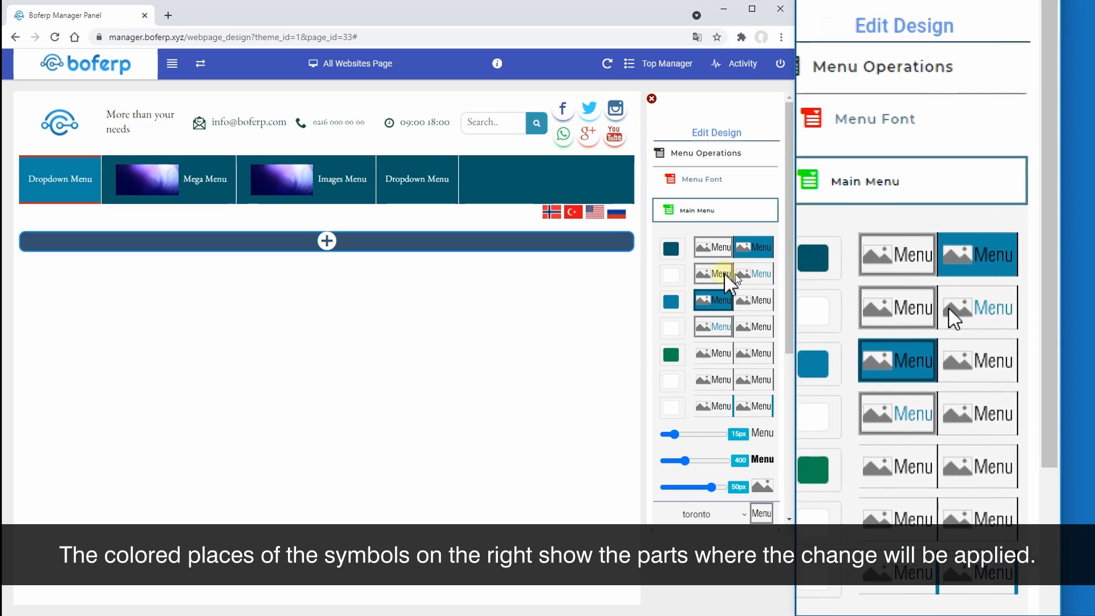
{"action": "left_click", "coordinate": [673, 251]}
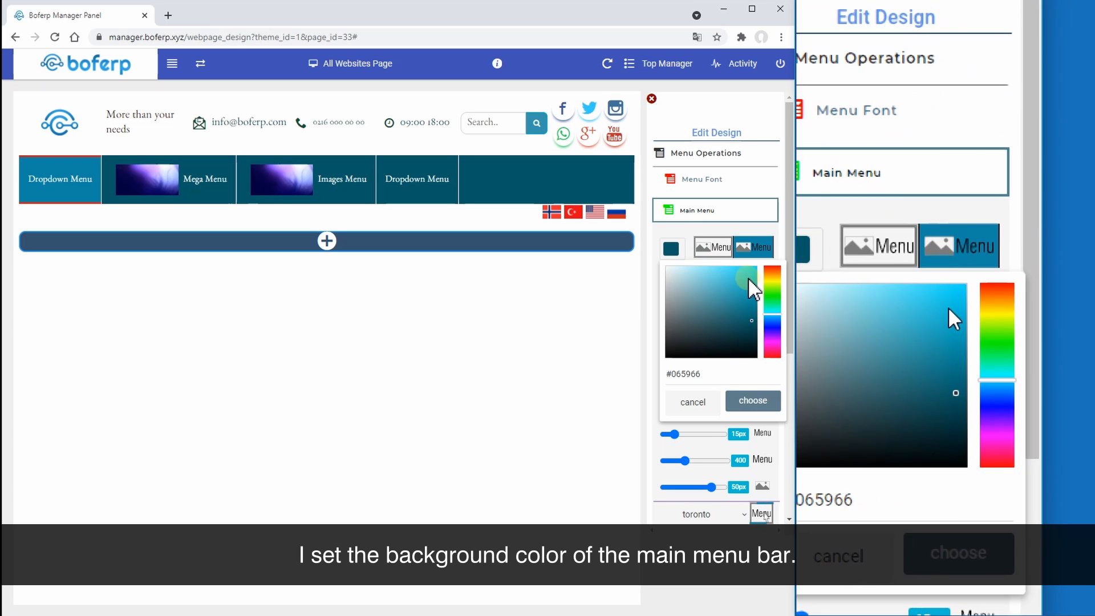
{"action": "left_click_drag", "start_coordinate": [774, 299], "coordinate": [772, 280]}
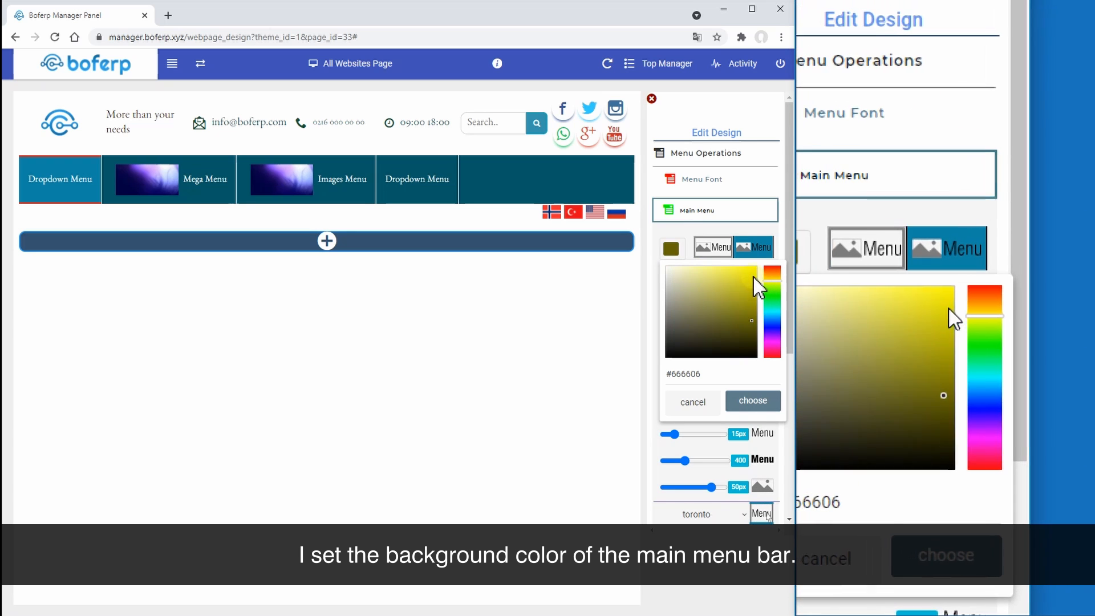
{"action": "left_click", "coordinate": [753, 268]}
{"action": "left_click", "coordinate": [759, 401]}
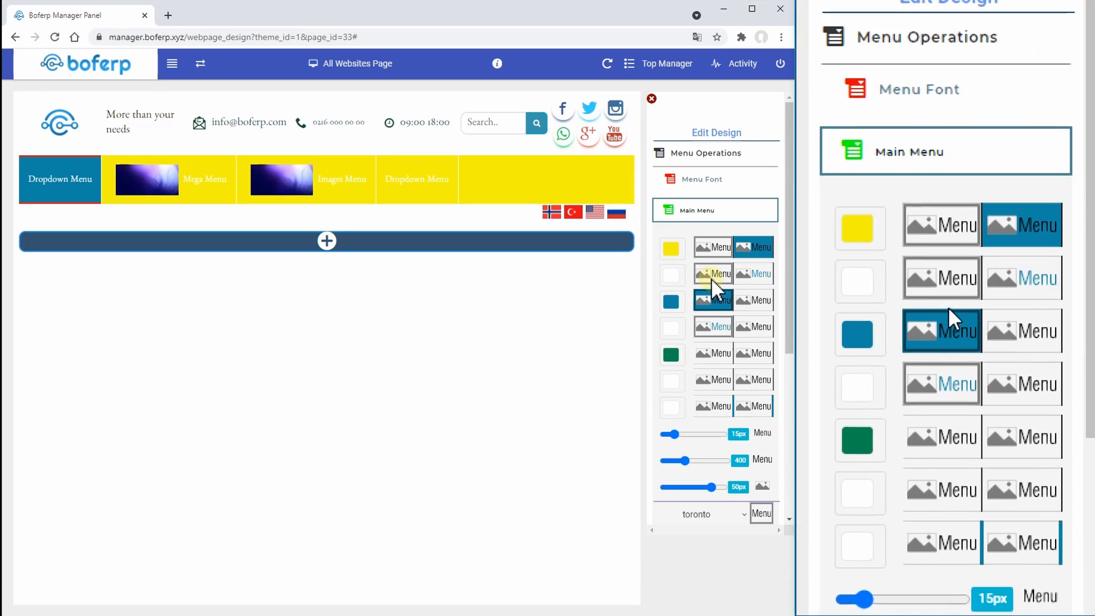
Set the background color of the main menu bar to the color code #ba0c2f.
{"action": "left_click", "coordinate": [673, 249]}
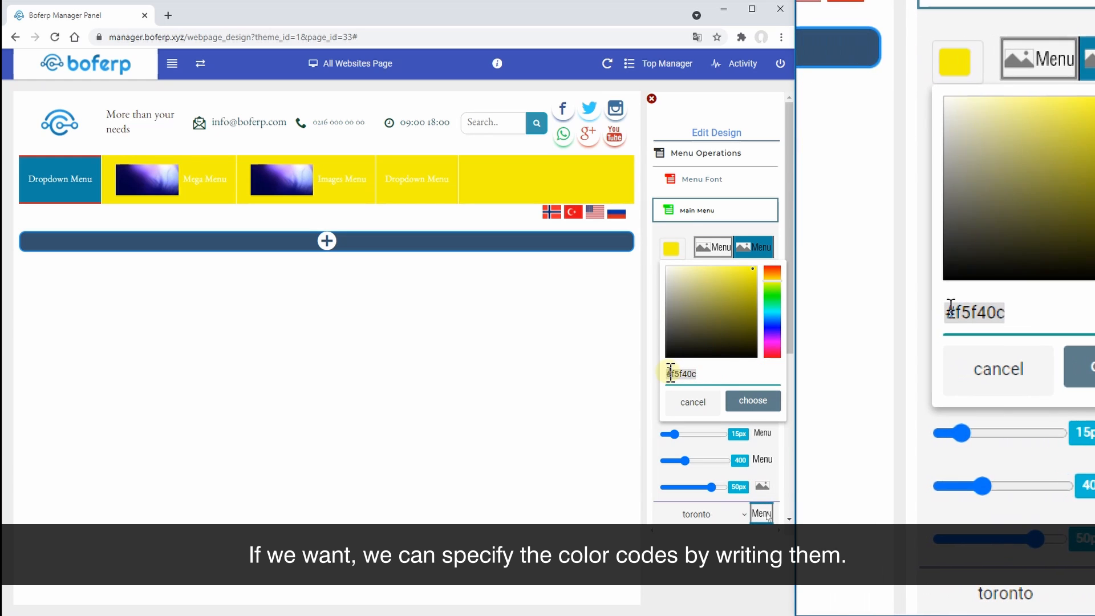
{"action": "type", "text": "#ba0c2f"}
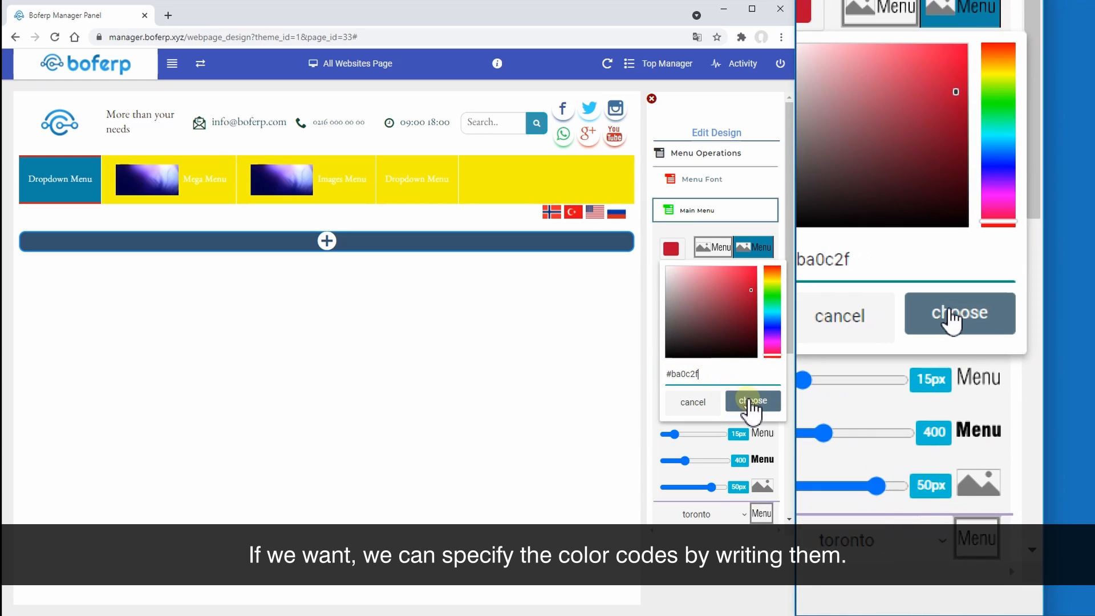
{"action": "left_click", "coordinate": [751, 402]}
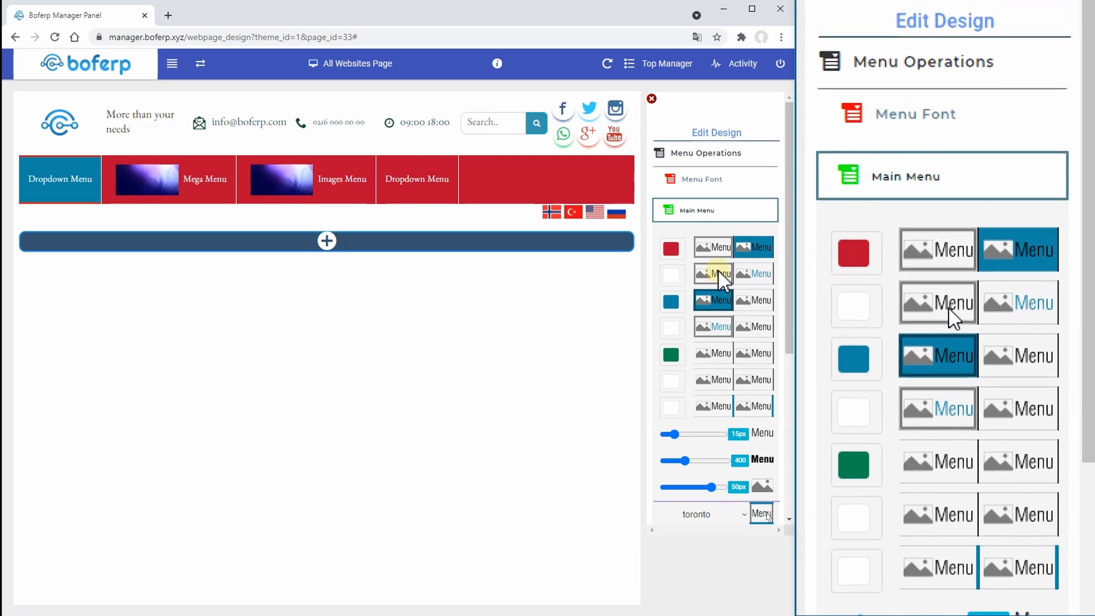
Set the text color of the main menu bar to blue (#1018c4).
{"action": "left_click", "coordinate": [671, 275]}
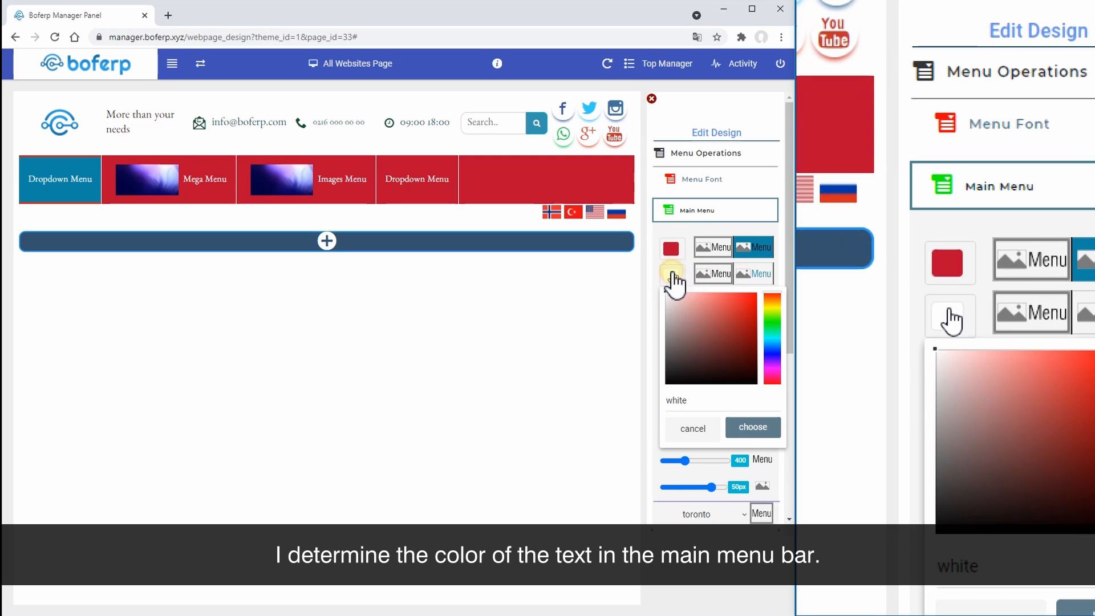
{"action": "left_click", "coordinate": [745, 311]}
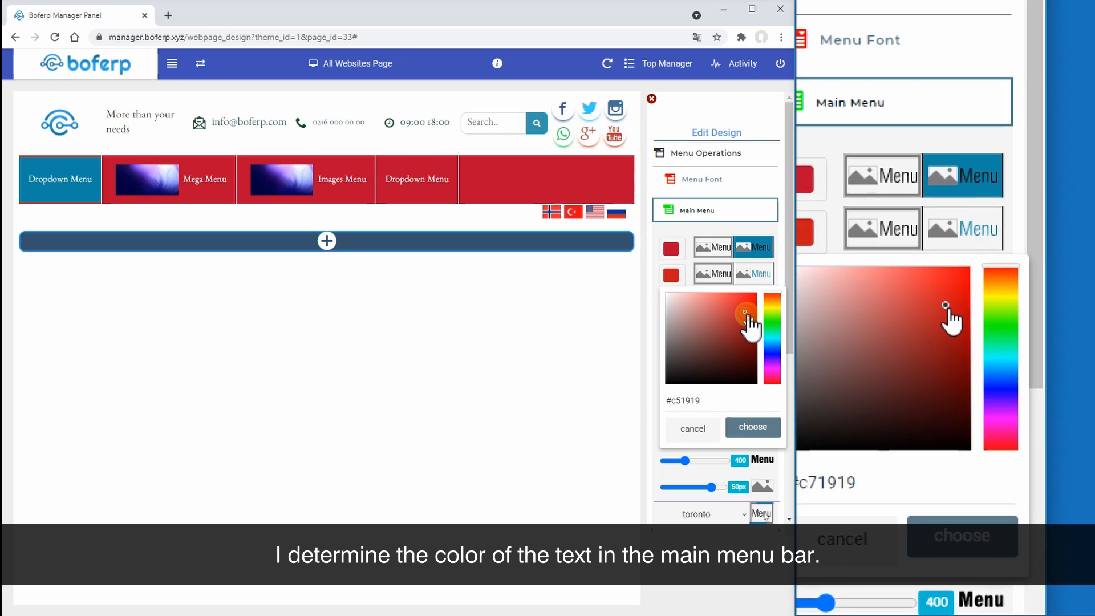
{"action": "left_click", "coordinate": [773, 354]}
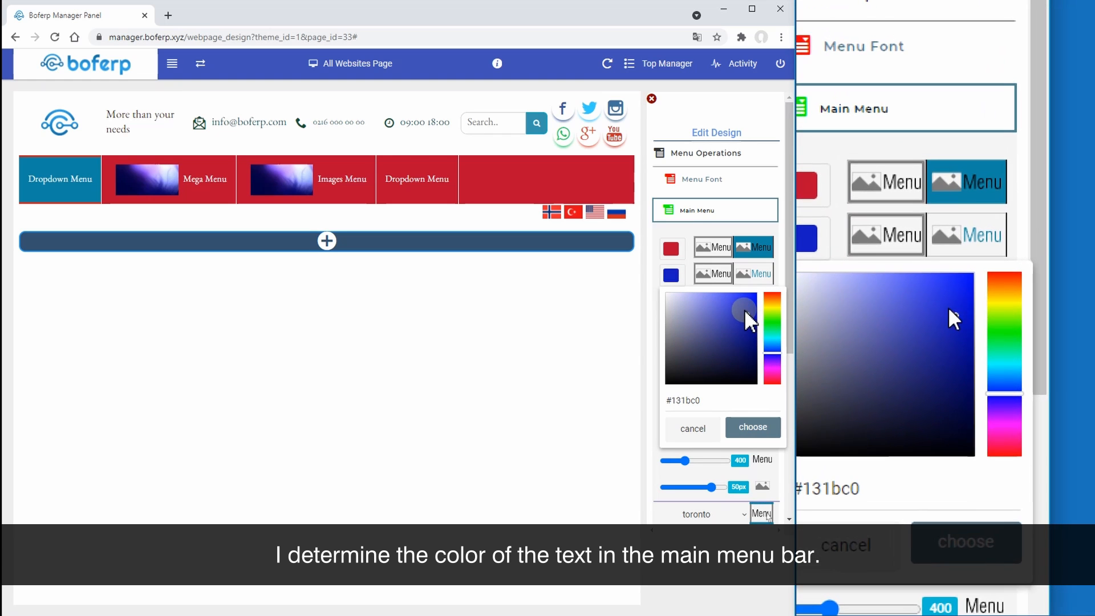
{"action": "left_click", "coordinate": [750, 313]}
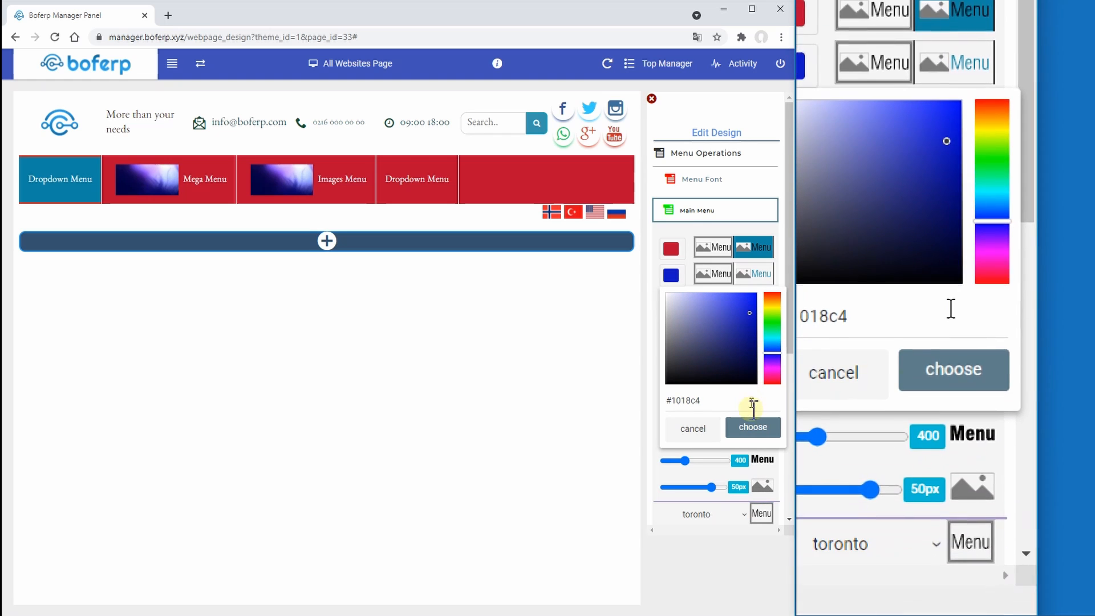
{"action": "left_click", "coordinate": [755, 428]}
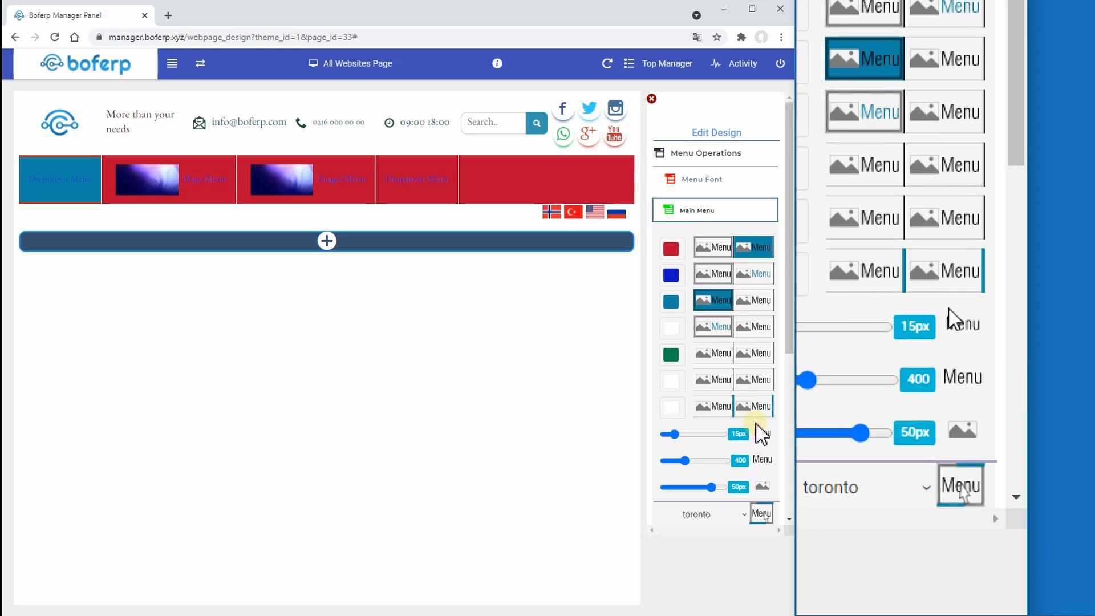
Set the background color of the last selected main menu title to black (#020202).
{"action": "left_click", "coordinate": [697, 301]}
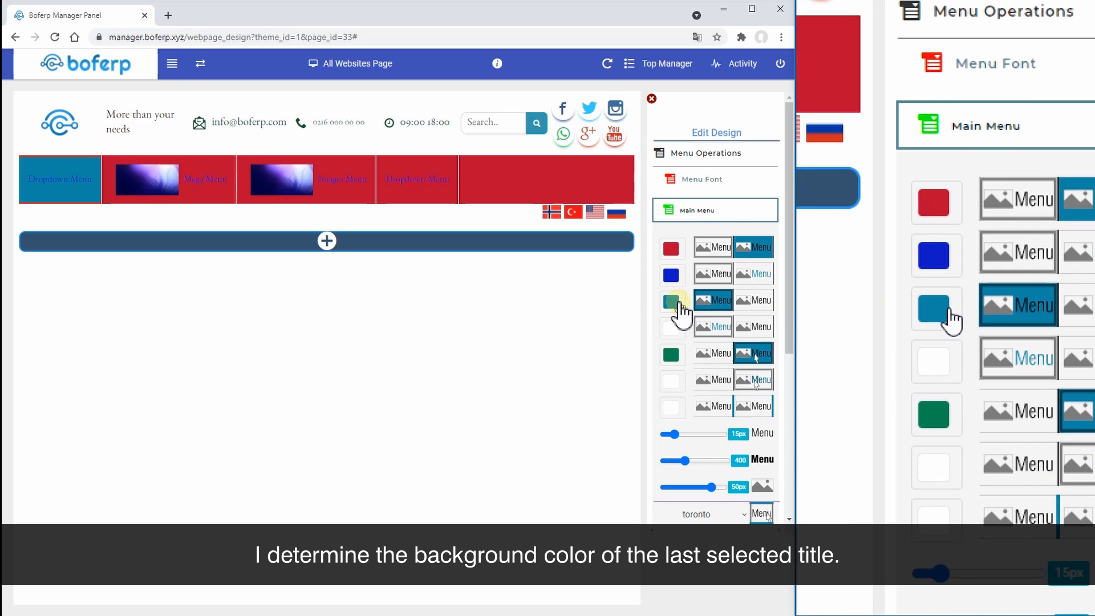
{"action": "left_click", "coordinate": [677, 303]}
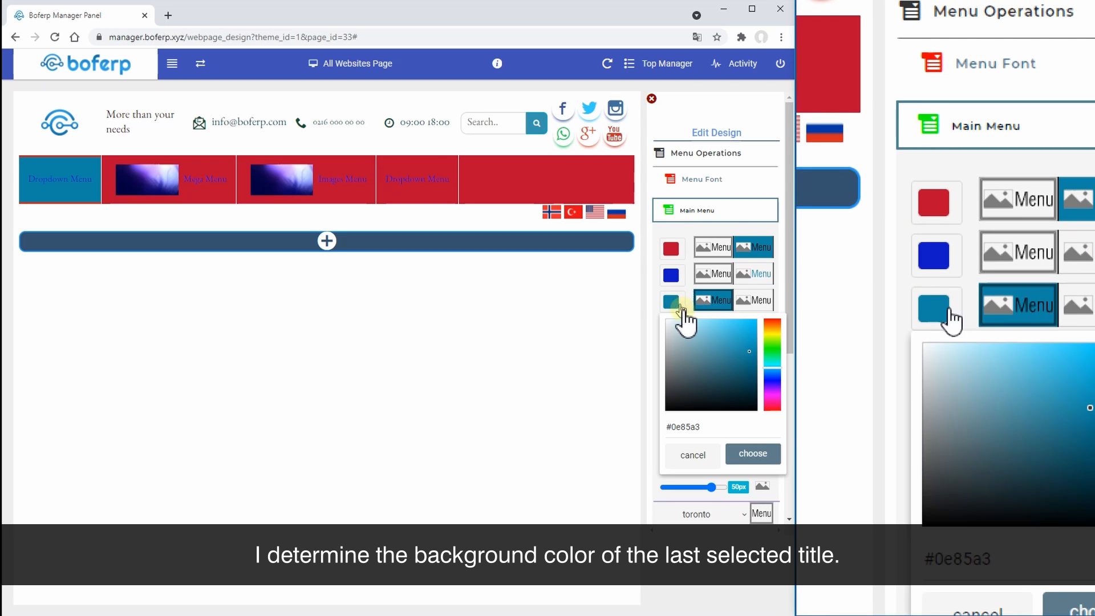
{"action": "left_click", "coordinate": [685, 388]}
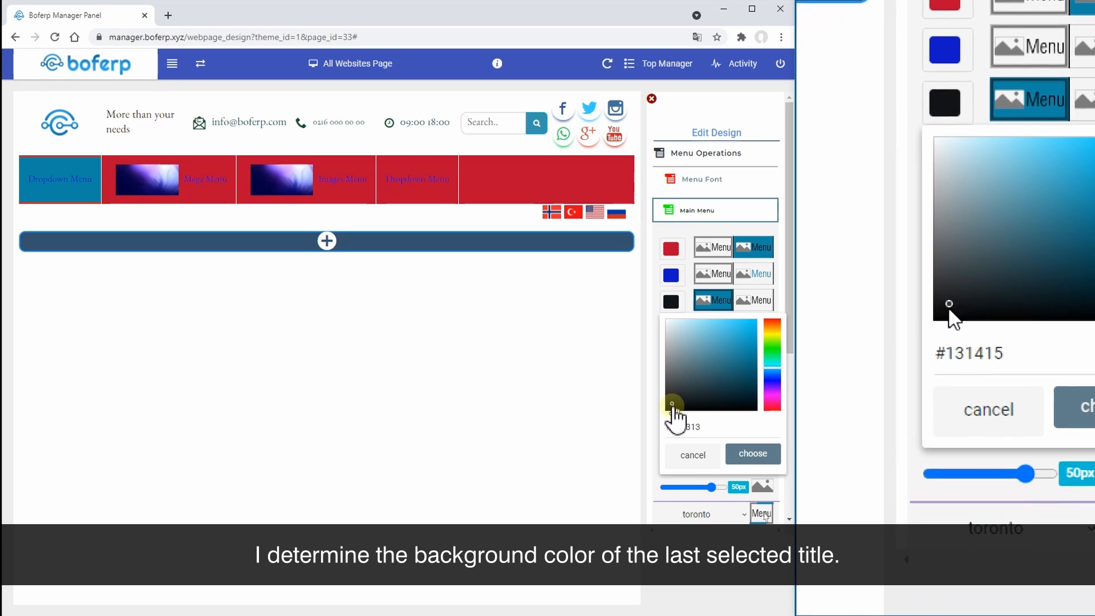
{"action": "left_click_drag", "start_coordinate": [669, 409], "coordinate": [667, 410]}
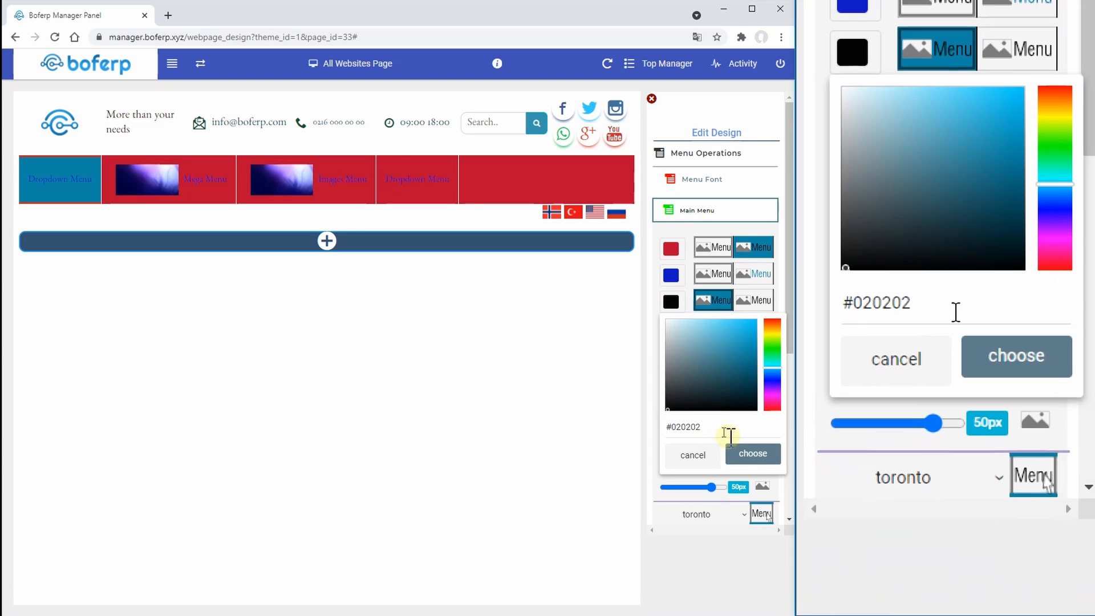
{"action": "left_click", "coordinate": [752, 455]}
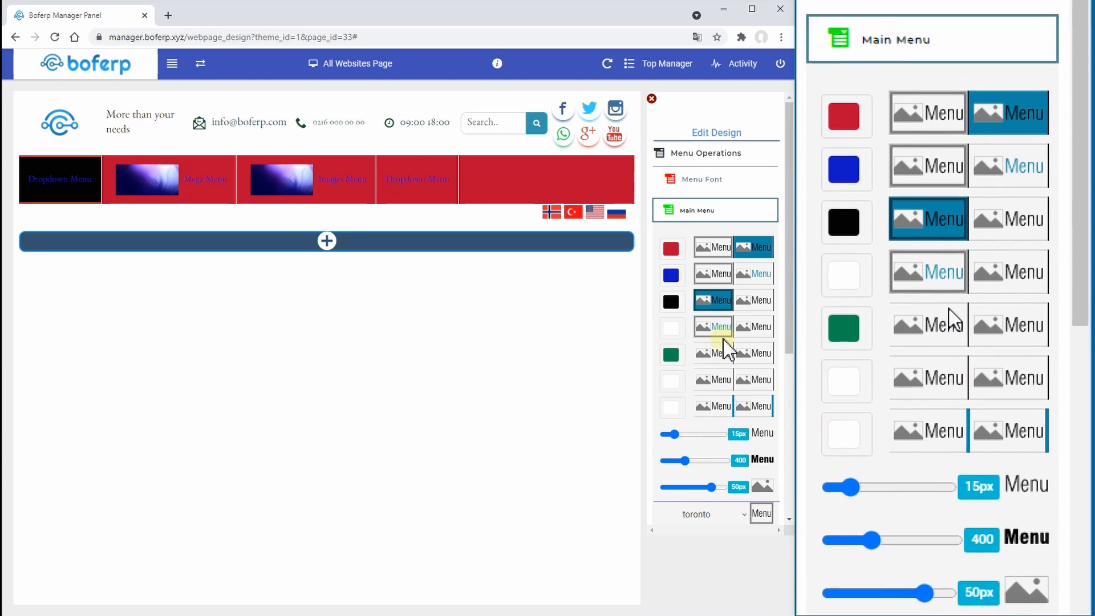
Set the text color of the last selected main menu title to yellow.
{"action": "left_click", "coordinate": [679, 336]}
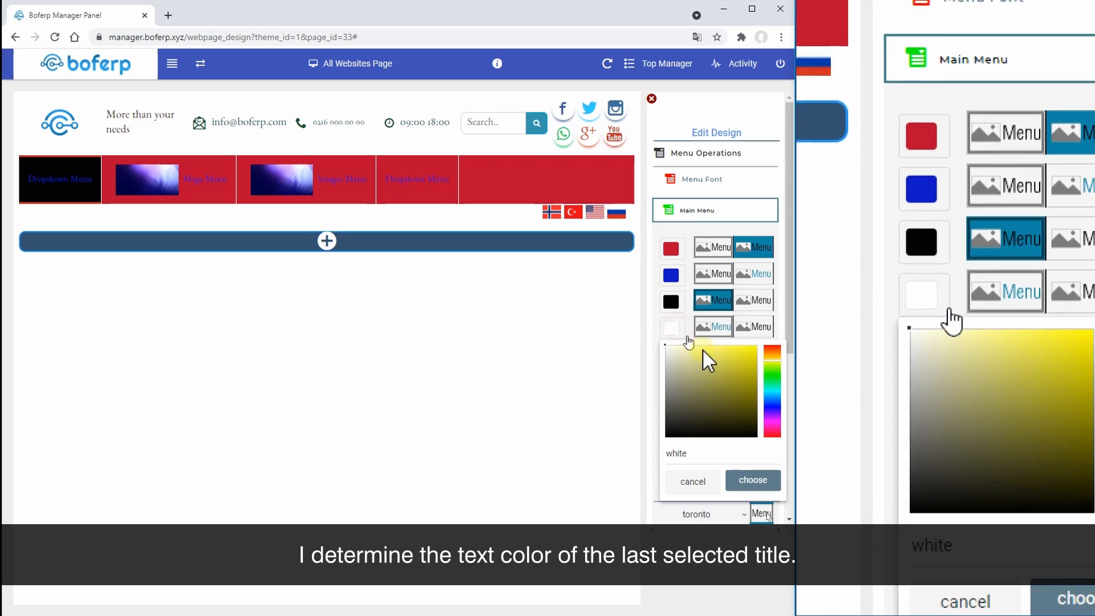
{"action": "left_click_drag", "start_coordinate": [704, 361], "coordinate": [752, 355]}
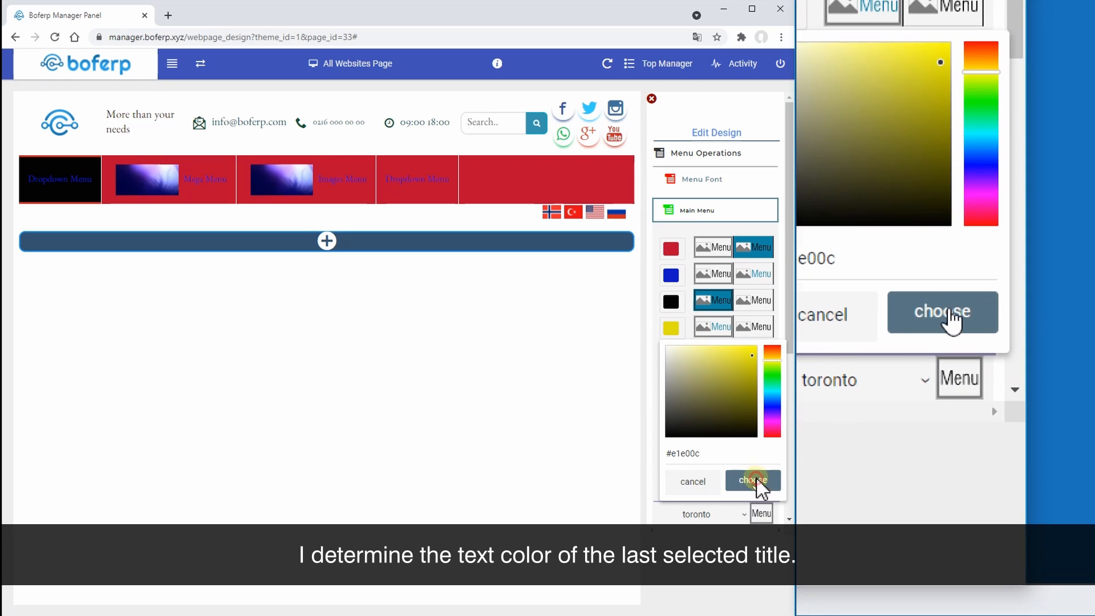
{"action": "left_click", "coordinate": [754, 489]}
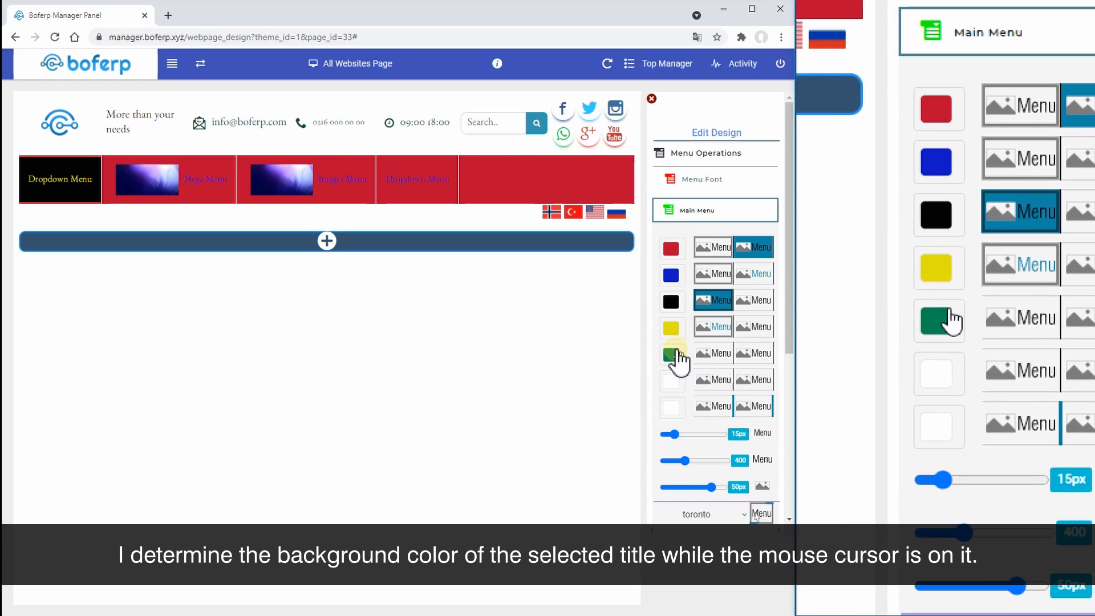
Set the mouse-over background color of the main menu titles to bright turquoise.
{"action": "left_click", "coordinate": [672, 355]}
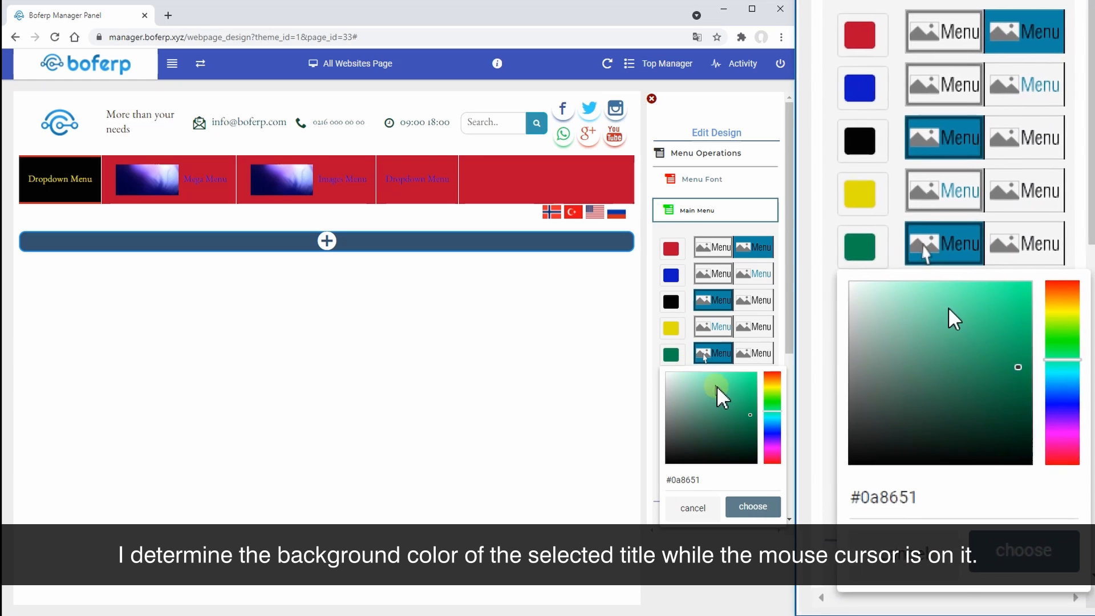
{"action": "left_click", "coordinate": [771, 419]}
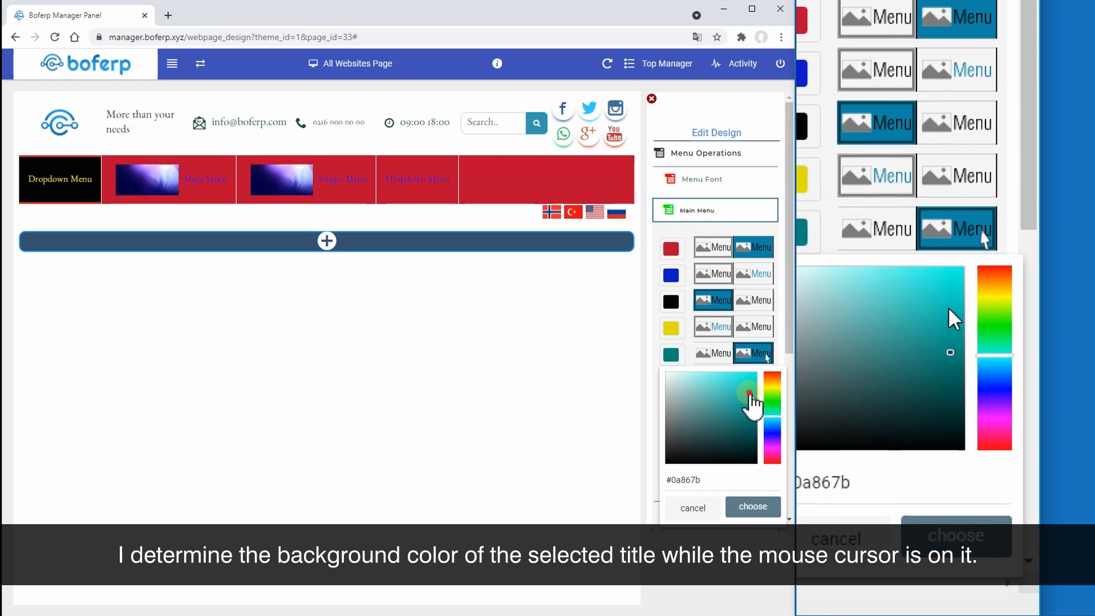
{"action": "left_click", "coordinate": [751, 379]}
{"action": "left_click", "coordinate": [753, 507]}
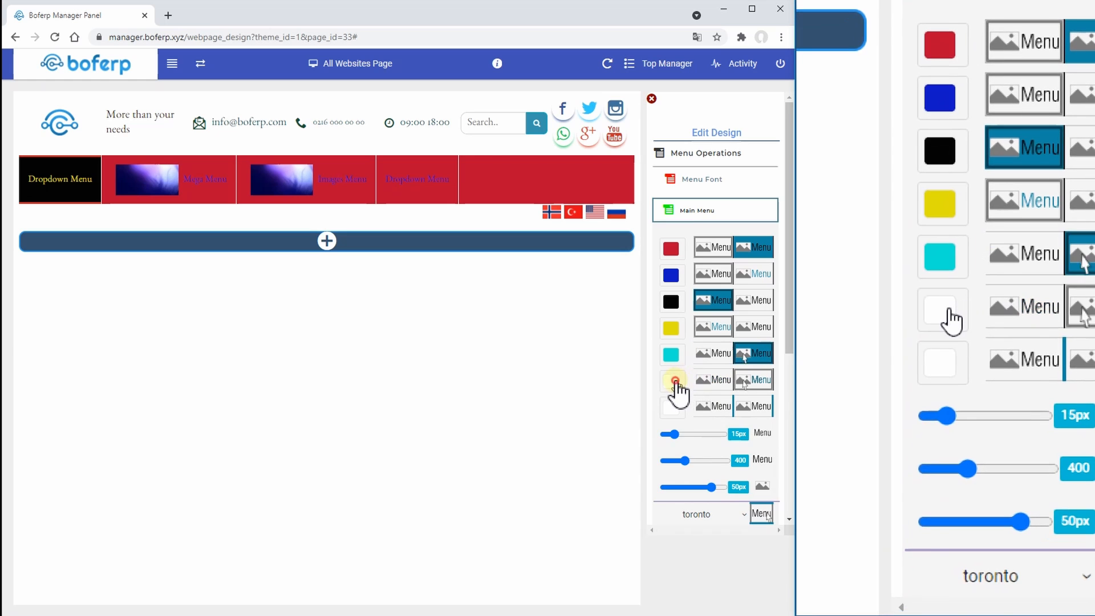
Set the mouse-over text color of the main menu titles to pinkish red (#dc105a).
{"action": "left_click", "coordinate": [671, 383]}
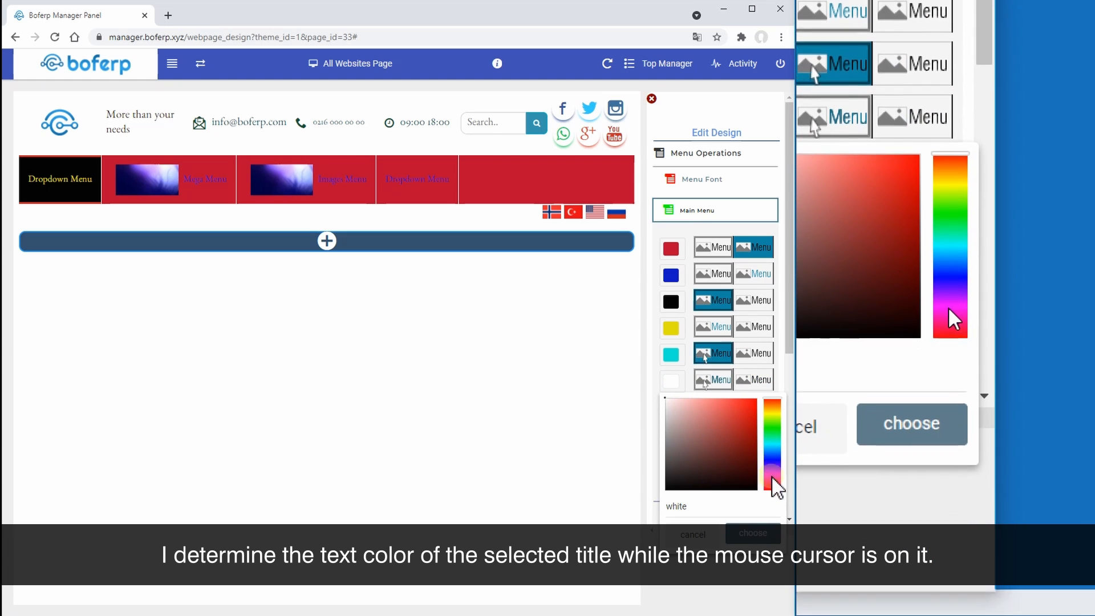
{"action": "left_click", "coordinate": [775, 490]}
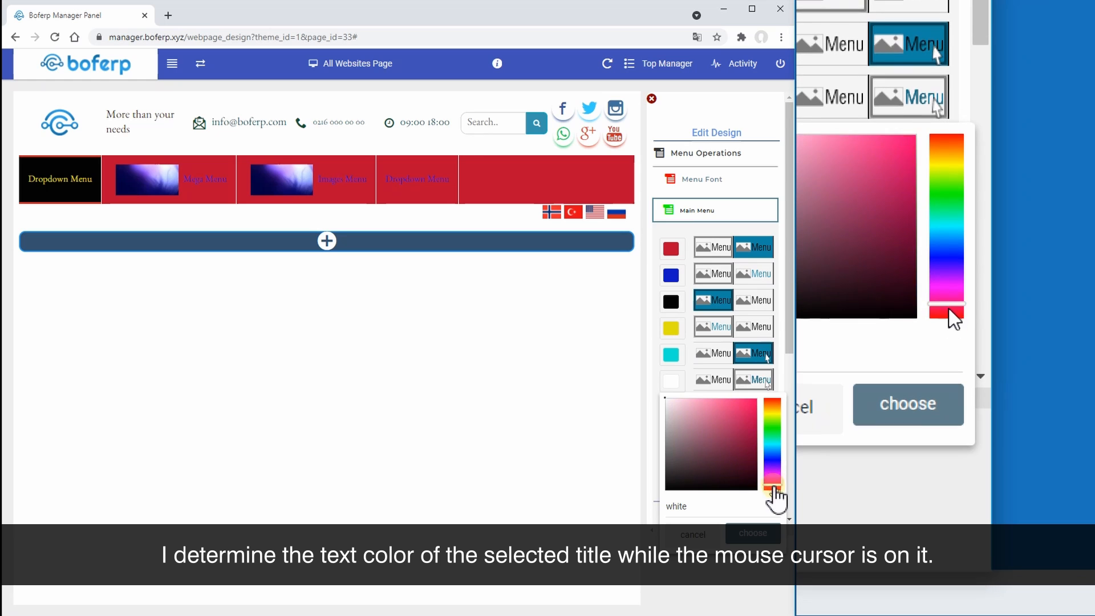
{"action": "left_click", "coordinate": [752, 435]}
{"action": "left_click", "coordinate": [752, 415]}
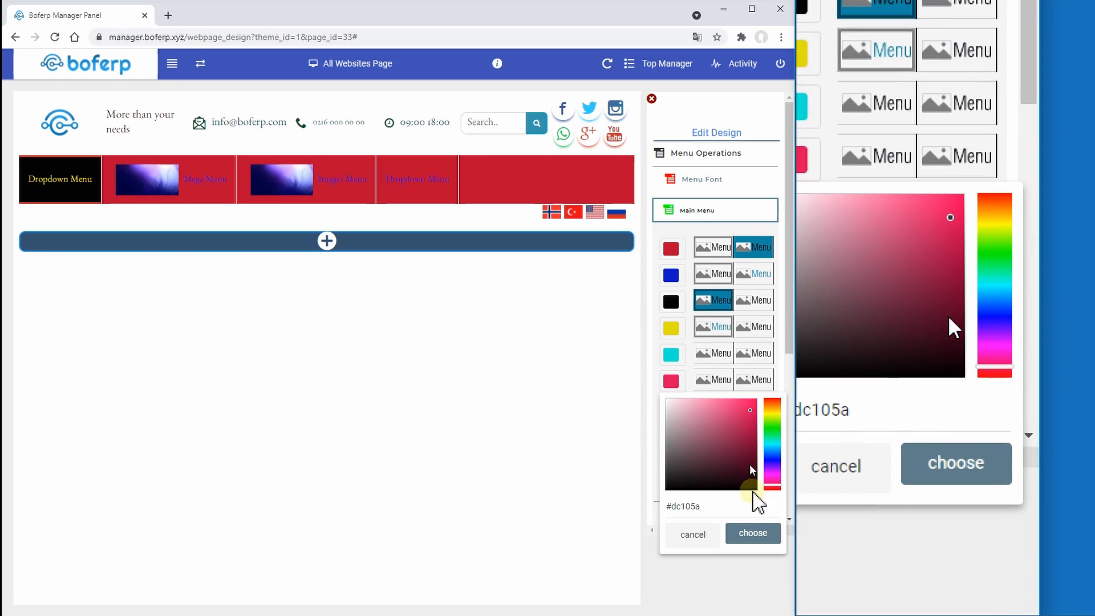
{"action": "left_click", "coordinate": [758, 536]}
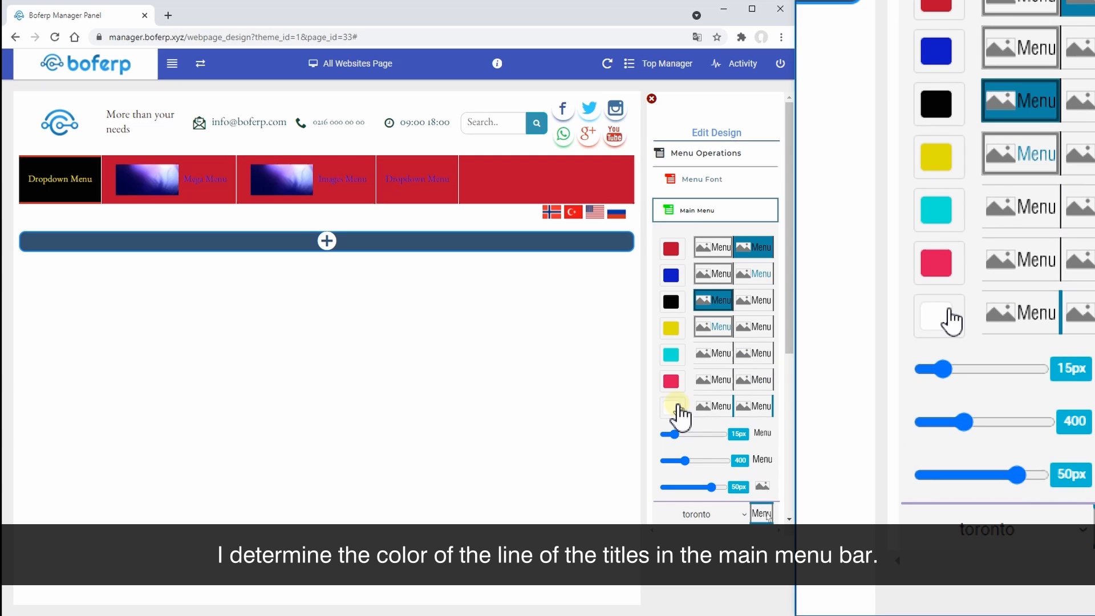
Set the color of the lines between the main menu titles to blue.
{"action": "left_click", "coordinate": [678, 405]}
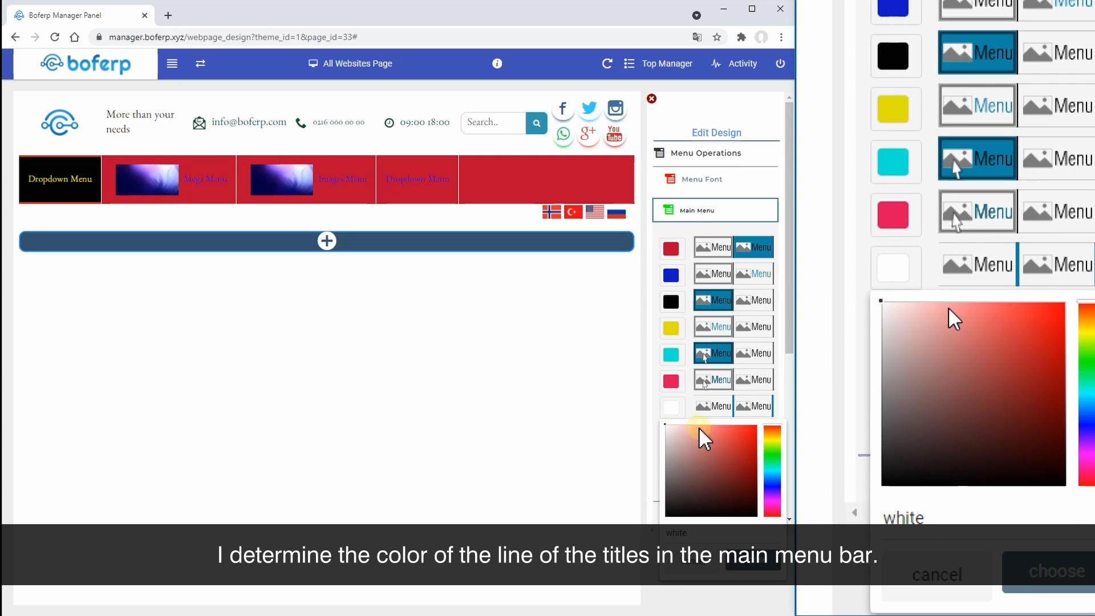
{"action": "left_click", "coordinate": [772, 482]}
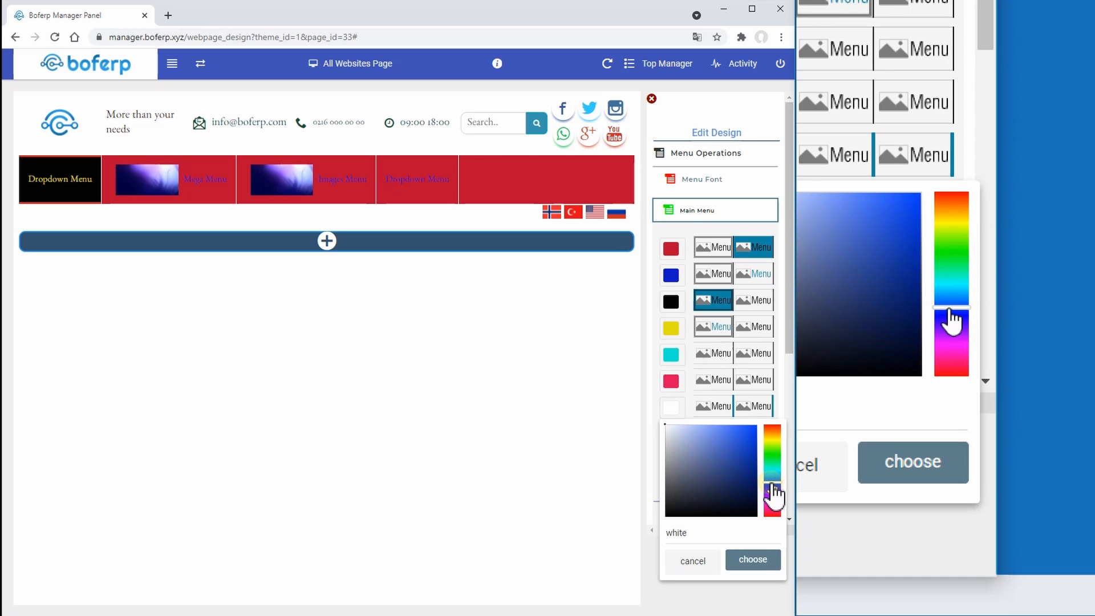
{"action": "left_click", "coordinate": [745, 447]}
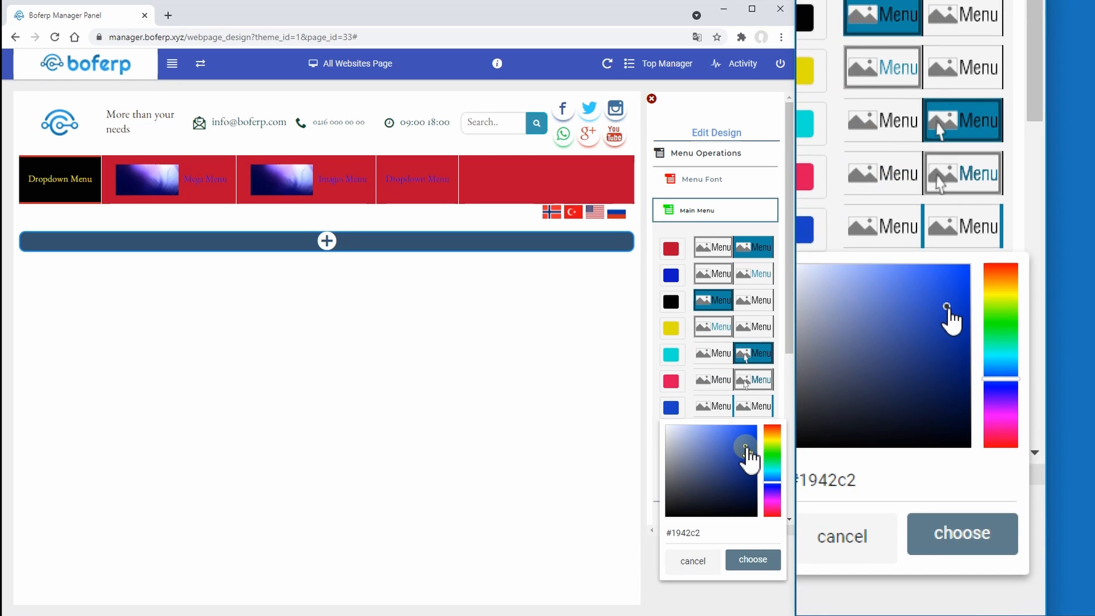
{"action": "left_click_drag", "start_coordinate": [747, 456], "coordinate": [746, 478]}
{"action": "left_click", "coordinate": [754, 563]}
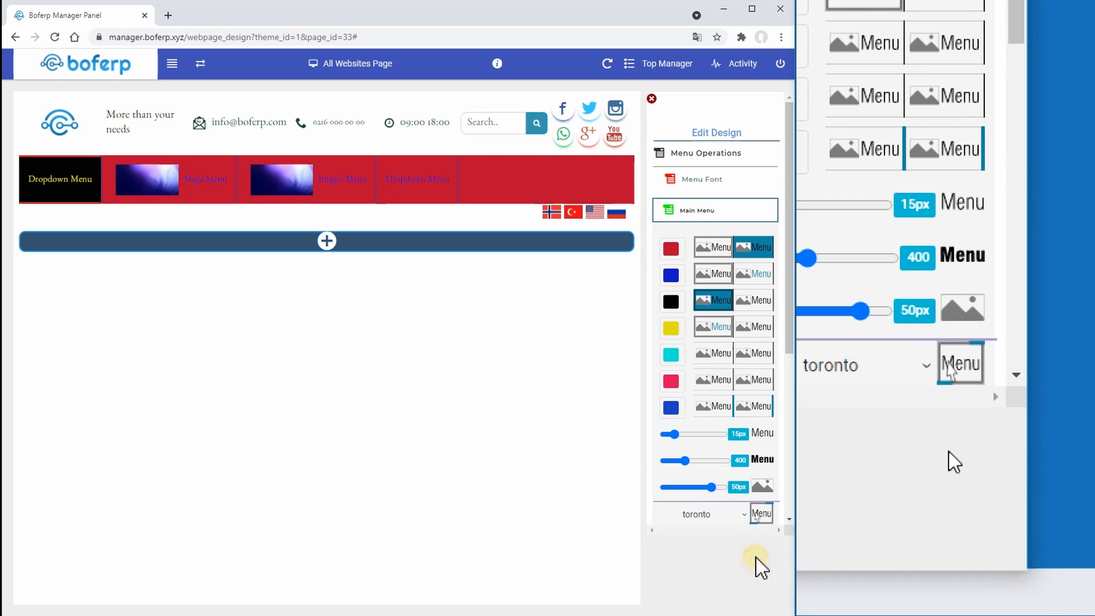
Preview the mouse-over colors and dividing lines on the main menu titles in the page header.
{"action": "left_click", "coordinate": [710, 353]}
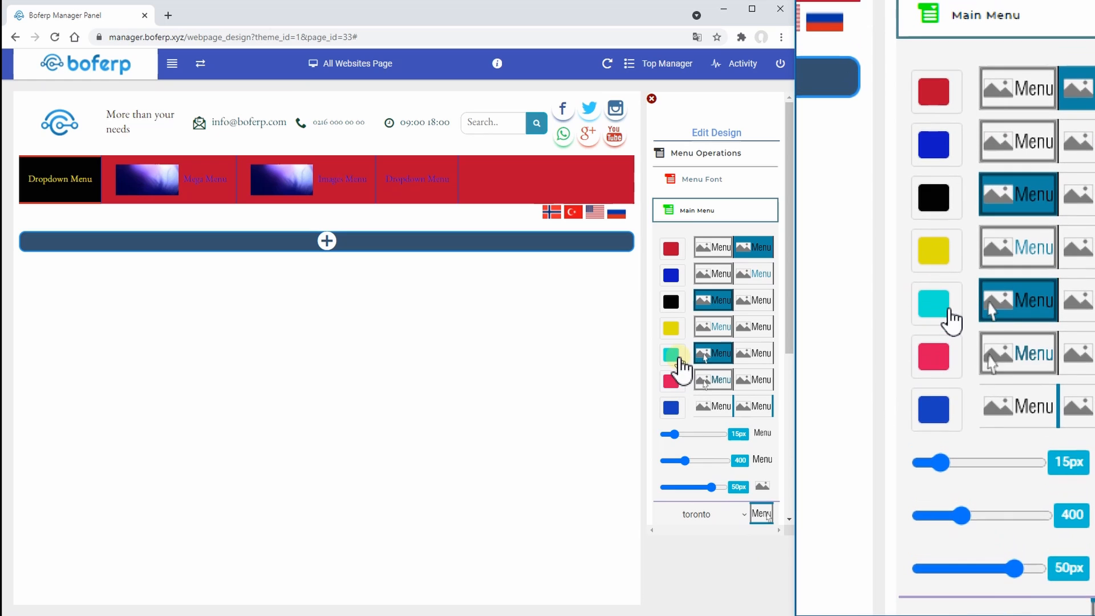
{"action": "mouse_move", "coordinate": [427, 183]}
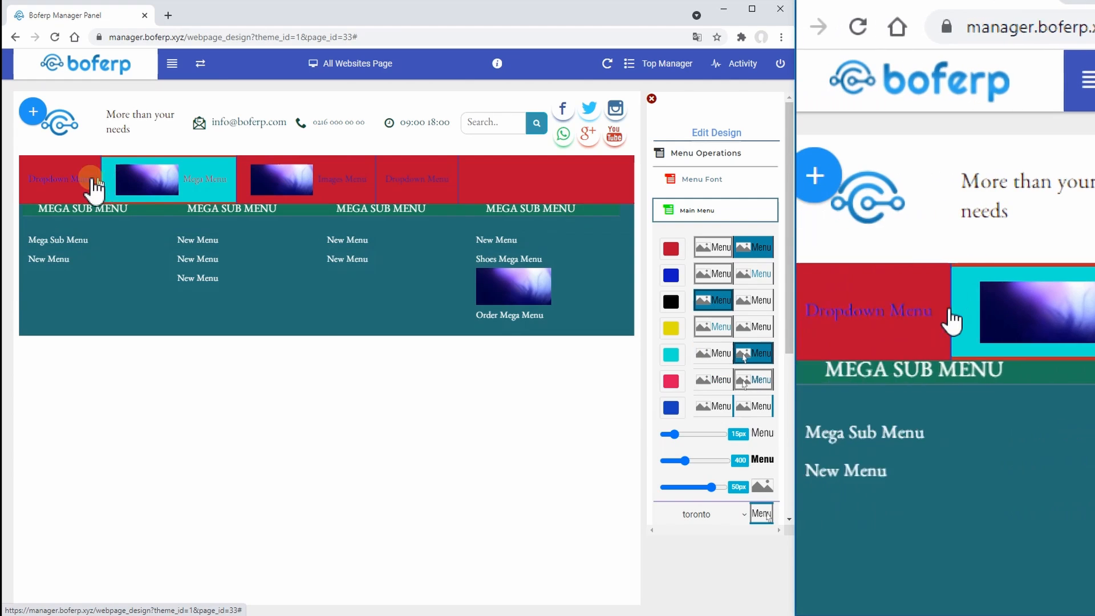
{"action": "mouse_move", "coordinate": [86, 188]}
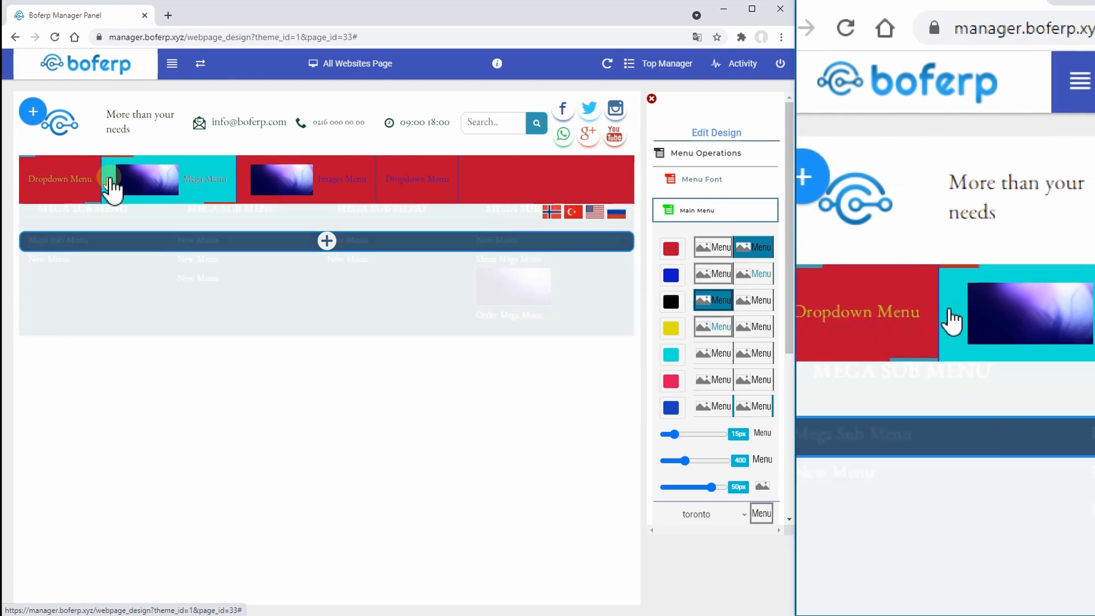
{"action": "mouse_move", "coordinate": [122, 184]}
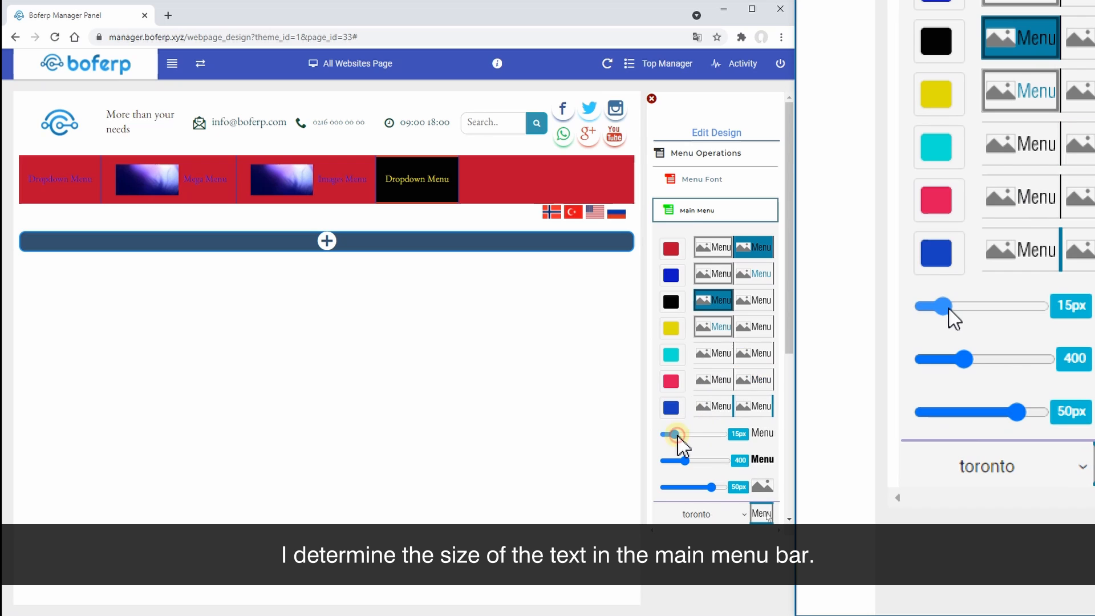
Set the text size of the main menu titles to 20px.
{"action": "key", "text": "Right"}
{"action": "key", "text": "Right"}
{"action": "key", "text": "Right"}
{"action": "key", "text": "Right"}
{"action": "key", "text": "Right"}
{"action": "key", "text": "Right"}
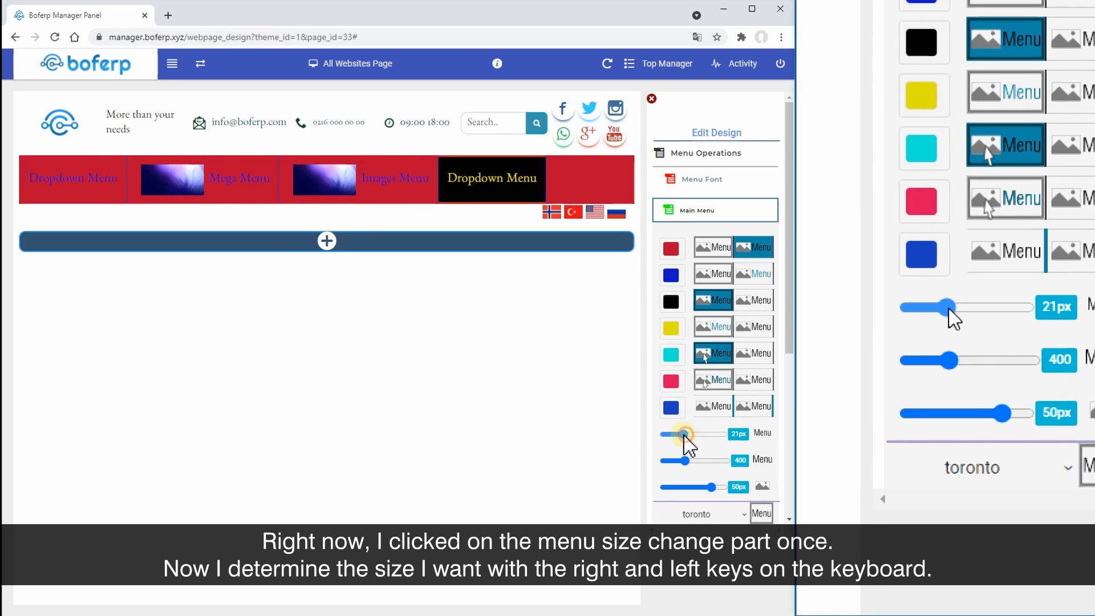
{"action": "key", "text": "Left"}
{"action": "key", "text": "Left"}
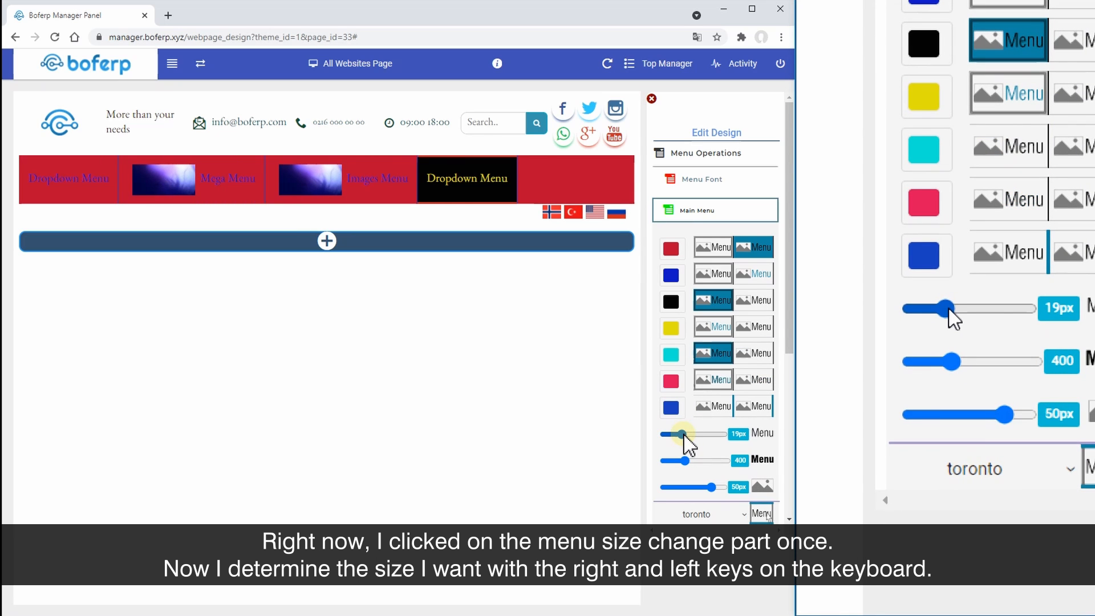
{"action": "key", "text": "Right"}
{"action": "key", "text": "Right"}
{"action": "key", "text": "Right"}
{"action": "key", "text": "Right"}
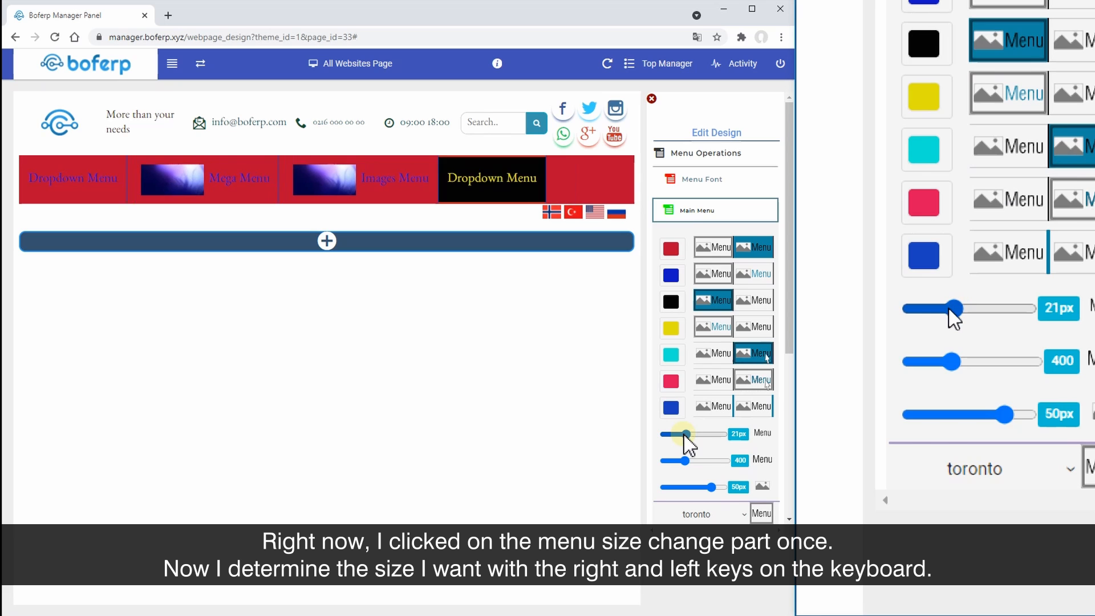
{"action": "key", "text": "Left"}
{"action": "key", "text": "Left"}
{"action": "key", "text": "Left"}
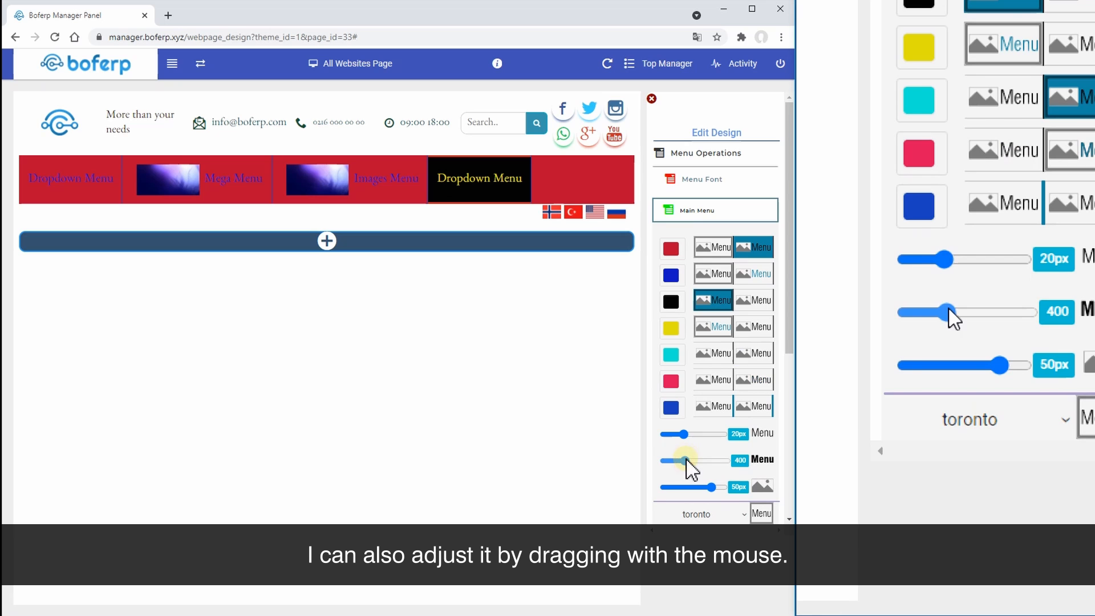
Set the main menu's text thickness to 500 and its image size to 43px.
{"action": "left_click_drag", "start_coordinate": [686, 460], "coordinate": [692, 464]}
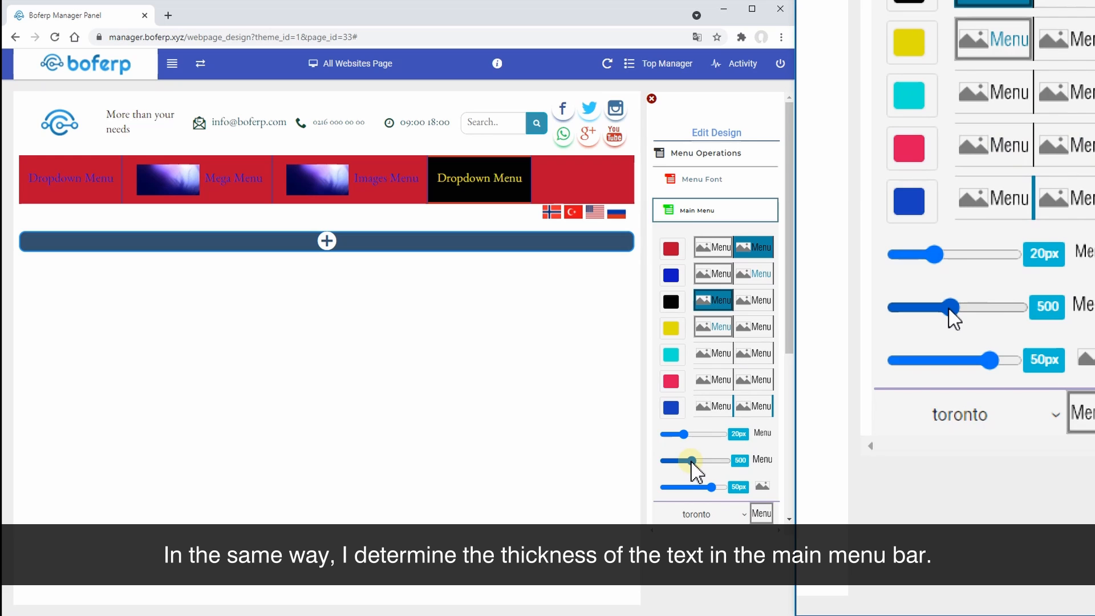
{"action": "mouse_move", "coordinate": [711, 487]}
{"action": "left_mouse_down"}
{"action": "mouse_move", "coordinate": [692, 489]}
{"action": "mouse_move", "coordinate": [720, 489]}
{"action": "mouse_move", "coordinate": [705, 487]}
{"action": "left_mouse_up"}
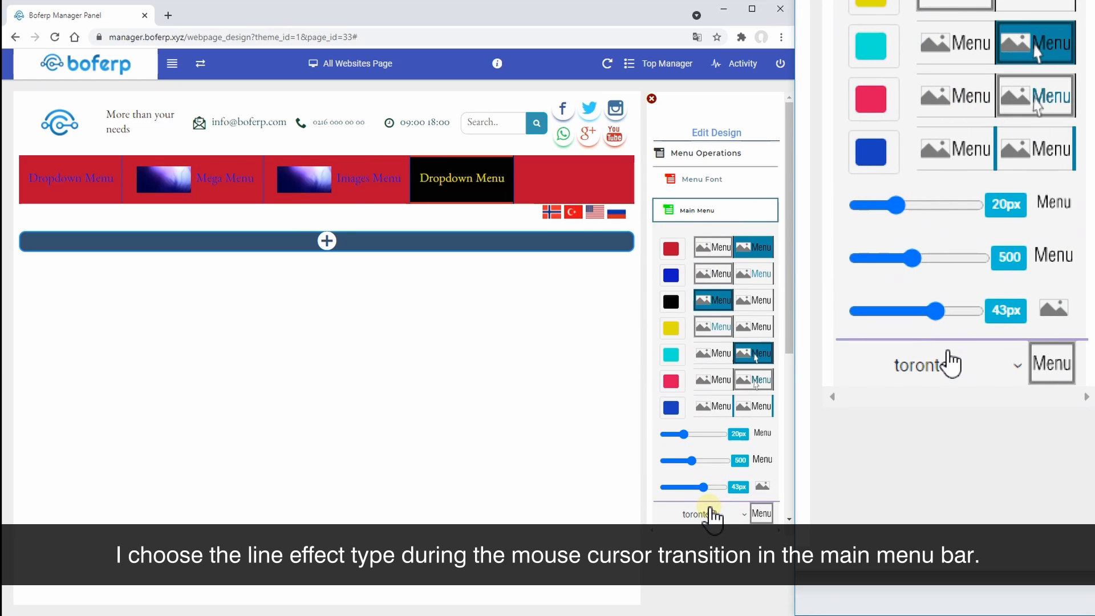
Set the mouse-over line effect of the main menu titles to kanberra.
{"action": "scroll", "coordinate": [711, 515], "scroll_direction": "down", "scroll_amount": 2}
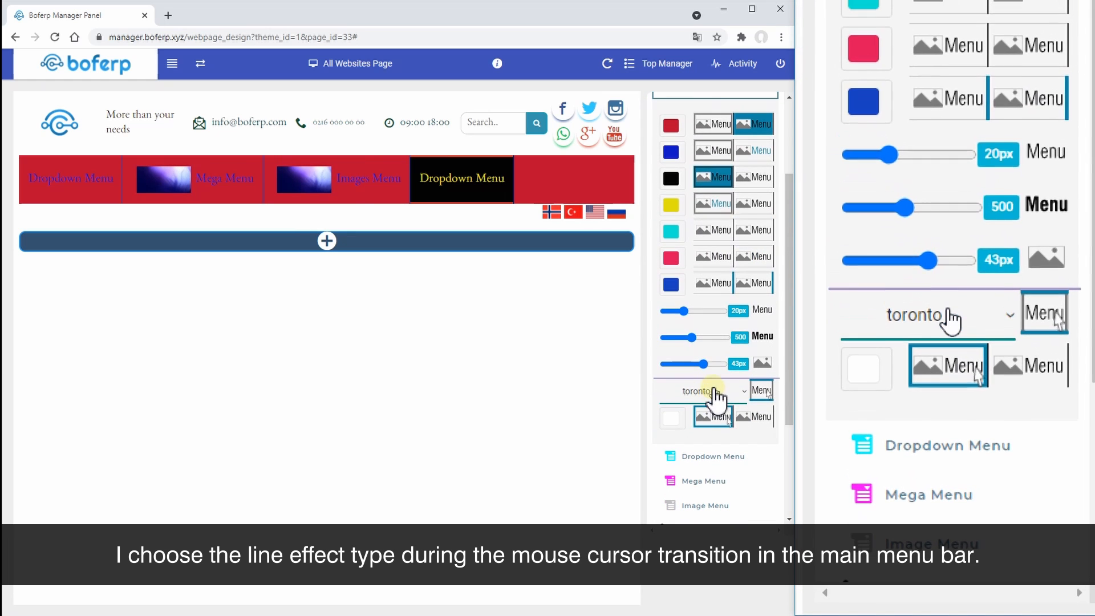
{"action": "left_click", "coordinate": [714, 391]}
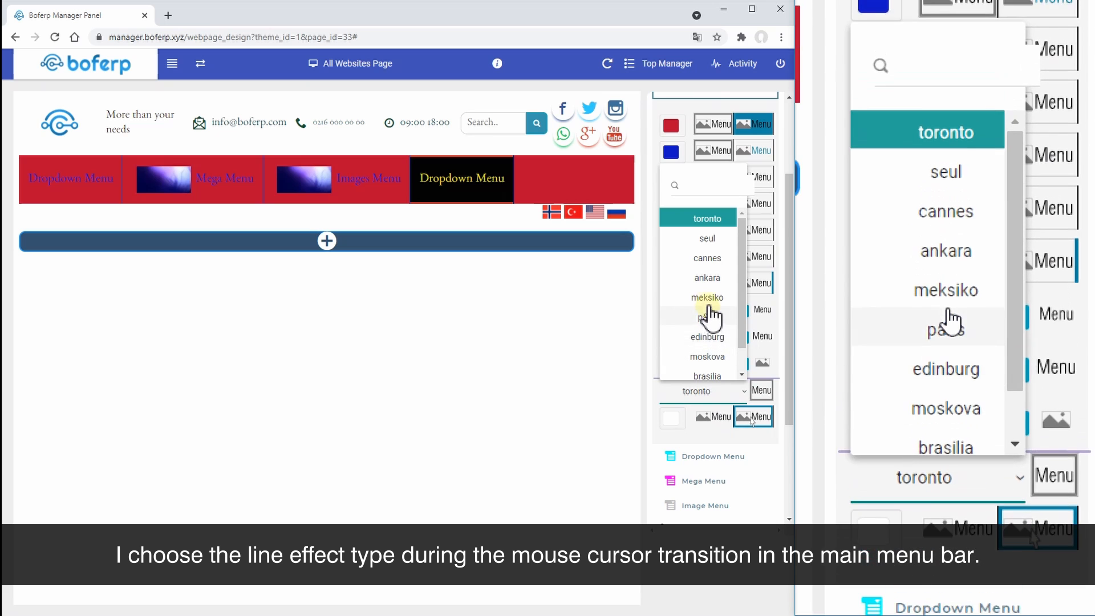
{"action": "left_click", "coordinate": [708, 298]}
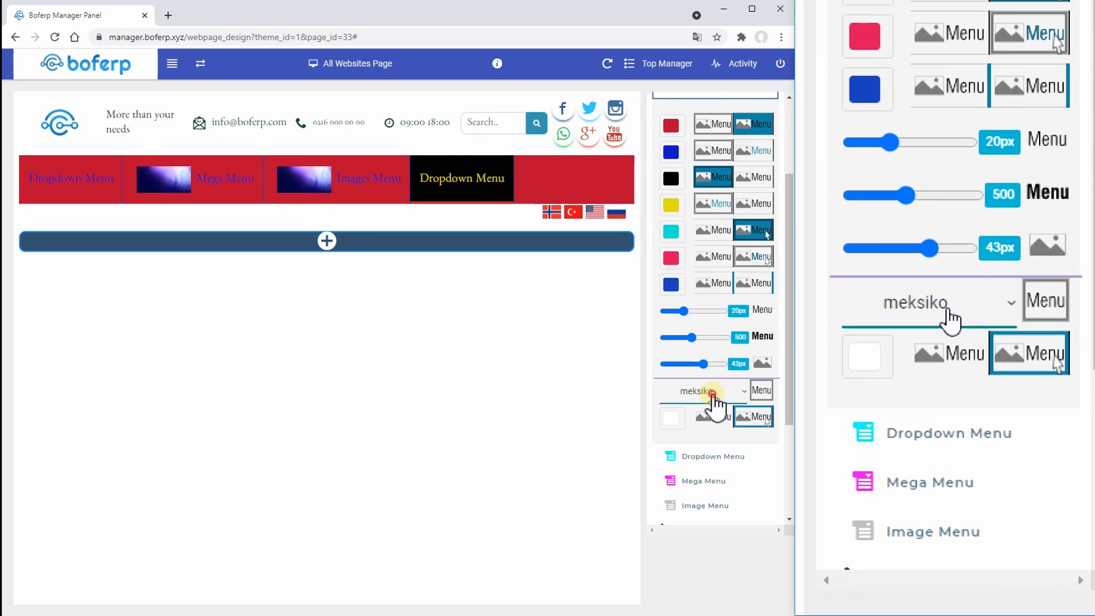
{"action": "left_click", "coordinate": [713, 393]}
{"action": "left_click", "coordinate": [710, 374]}
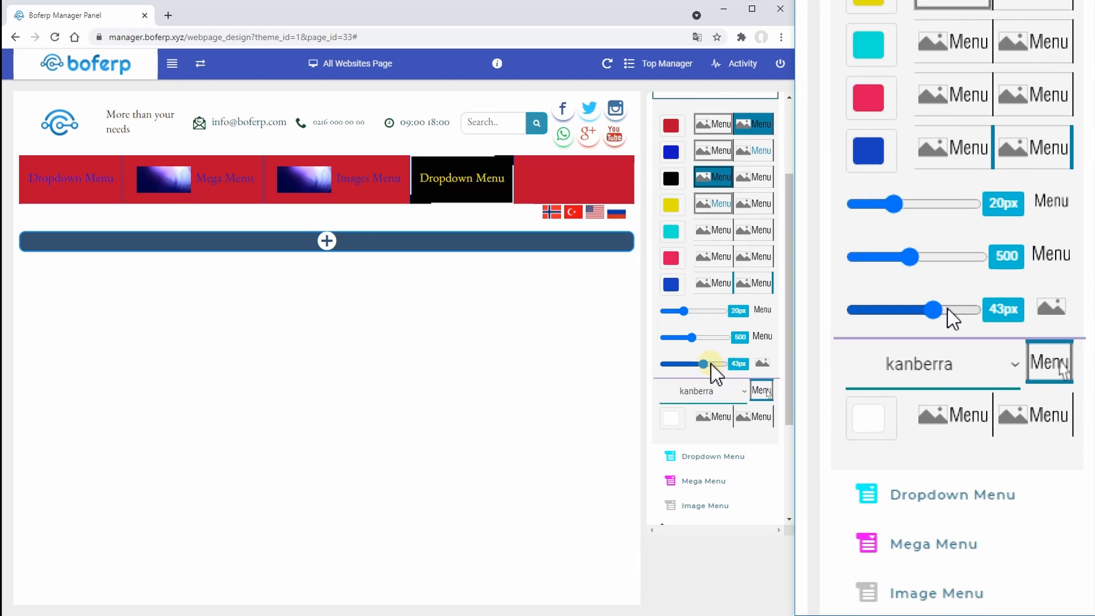
Set the main menu's line effect color to bright green (#57f70a) and check it on the last Dropdown Menu title.
{"action": "left_click", "coordinate": [677, 408]}
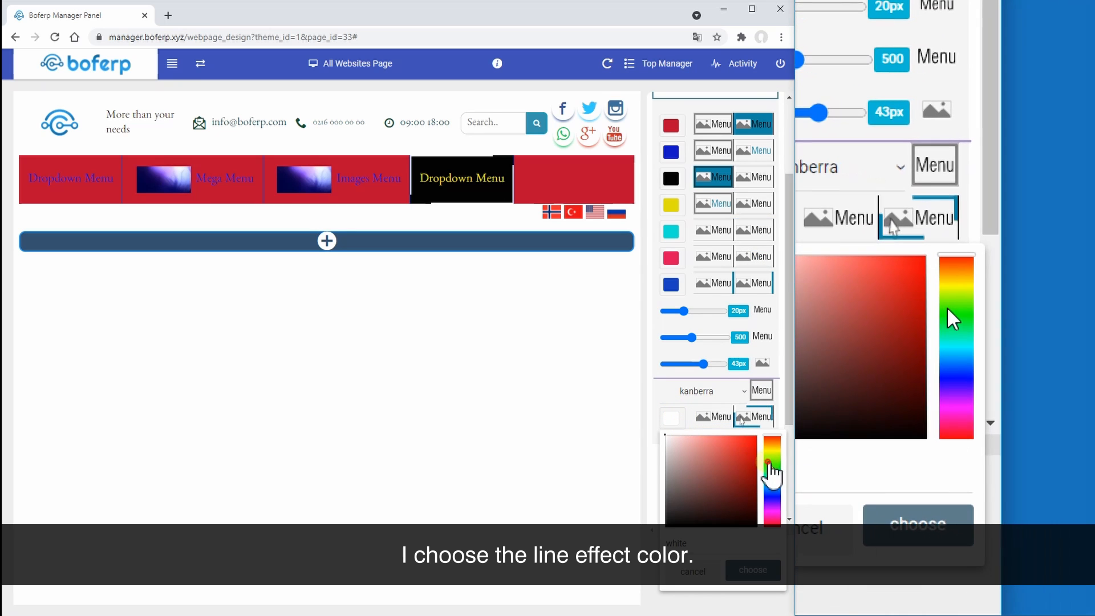
{"action": "left_click_drag", "start_coordinate": [772, 470], "coordinate": [754, 457]}
{"action": "left_click", "coordinate": [754, 455]}
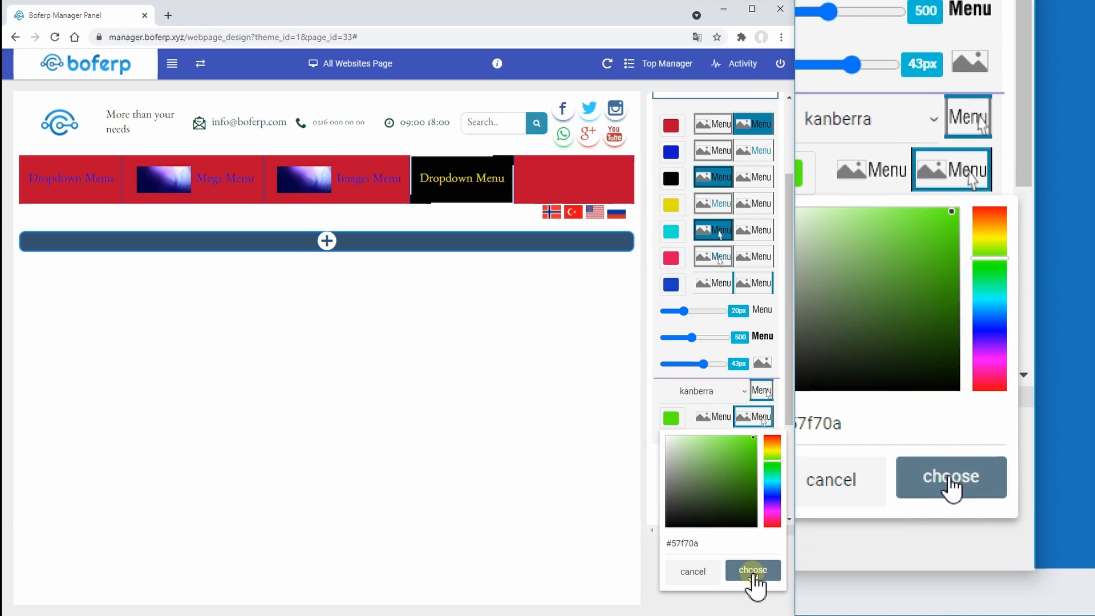
{"action": "left_click", "coordinate": [753, 569]}
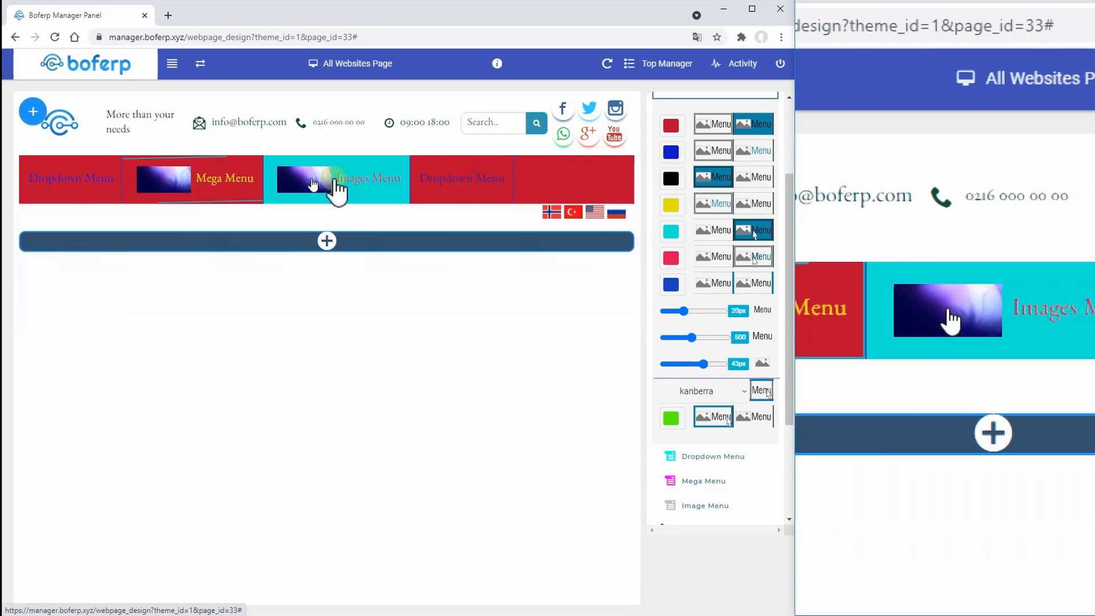
{"action": "left_click", "coordinate": [451, 180]}
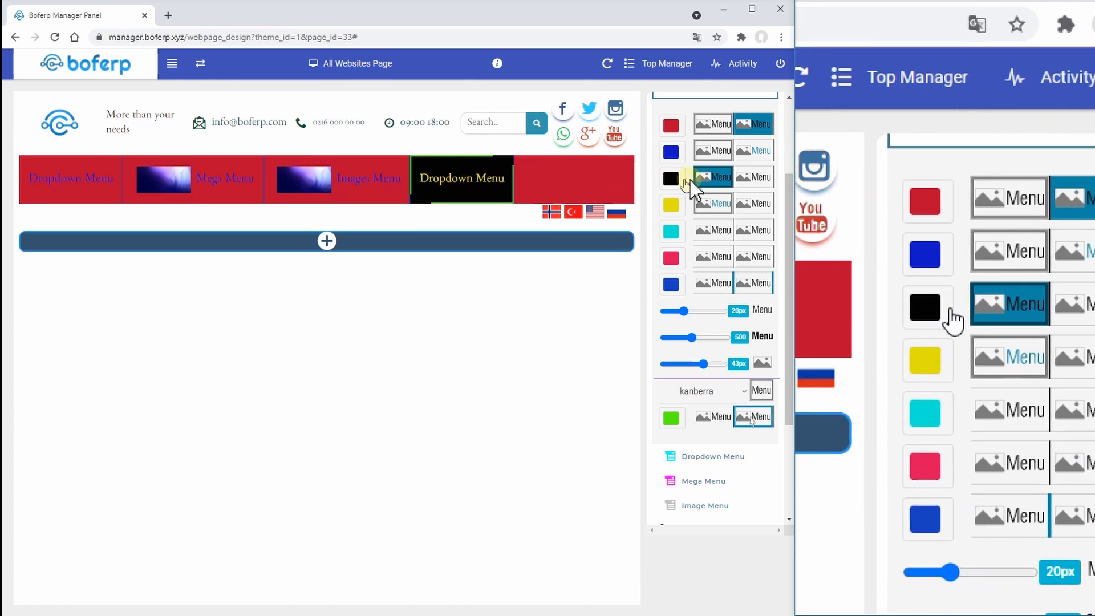
Switch from the Main Menu settings to the Dropdown Menu design settings and select the first Dropdown Menu title on the page.
{"action": "scroll", "coordinate": [701, 177], "scroll_direction": "up", "scroll_amount": 2}
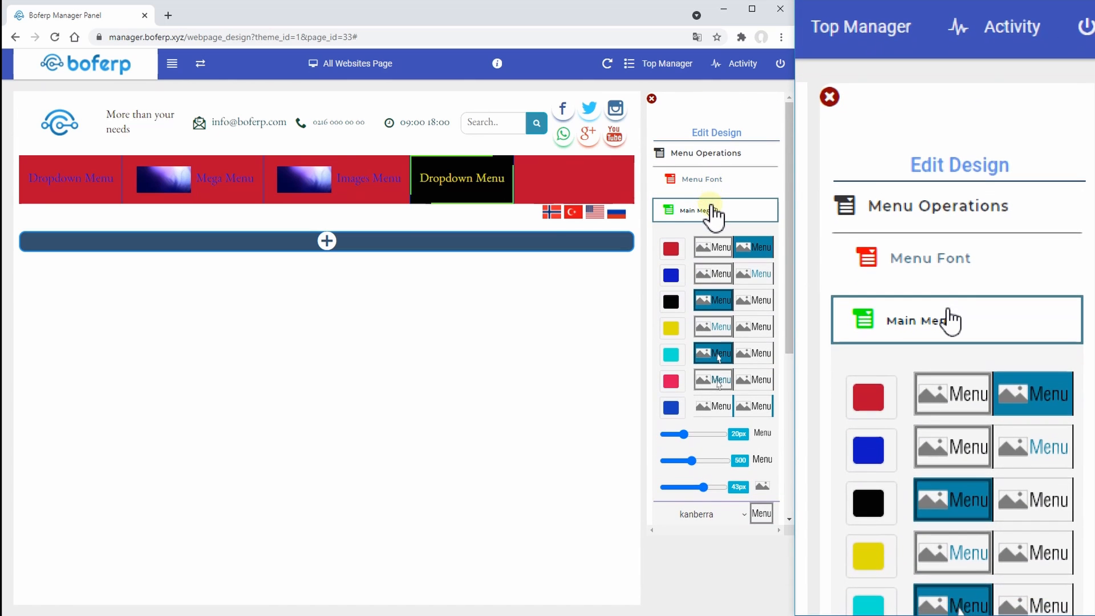
{"action": "left_click", "coordinate": [711, 211]}
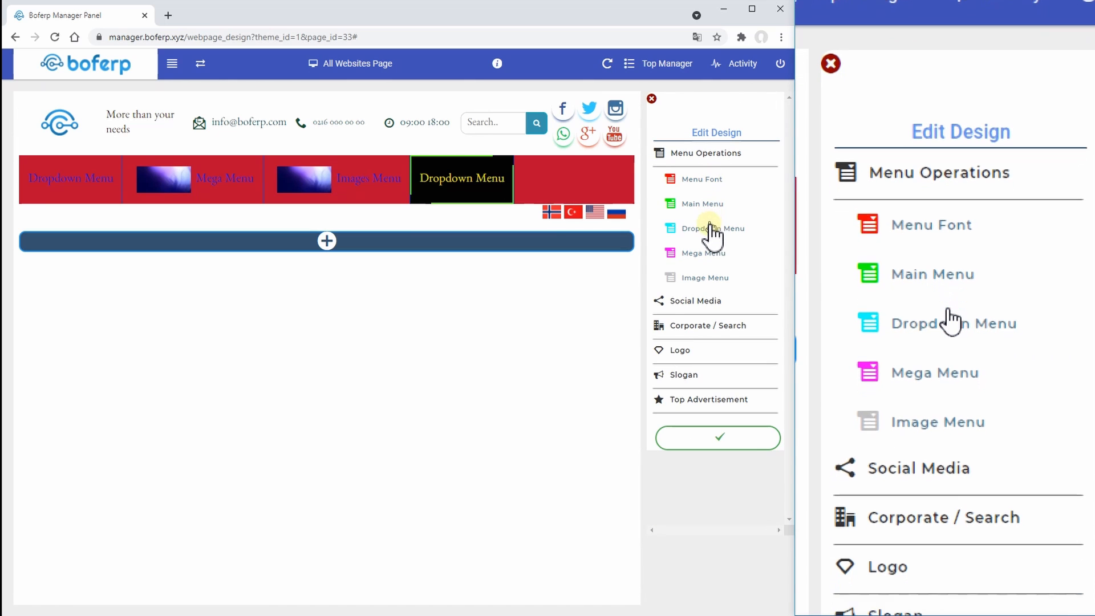
{"action": "left_click", "coordinate": [712, 231]}
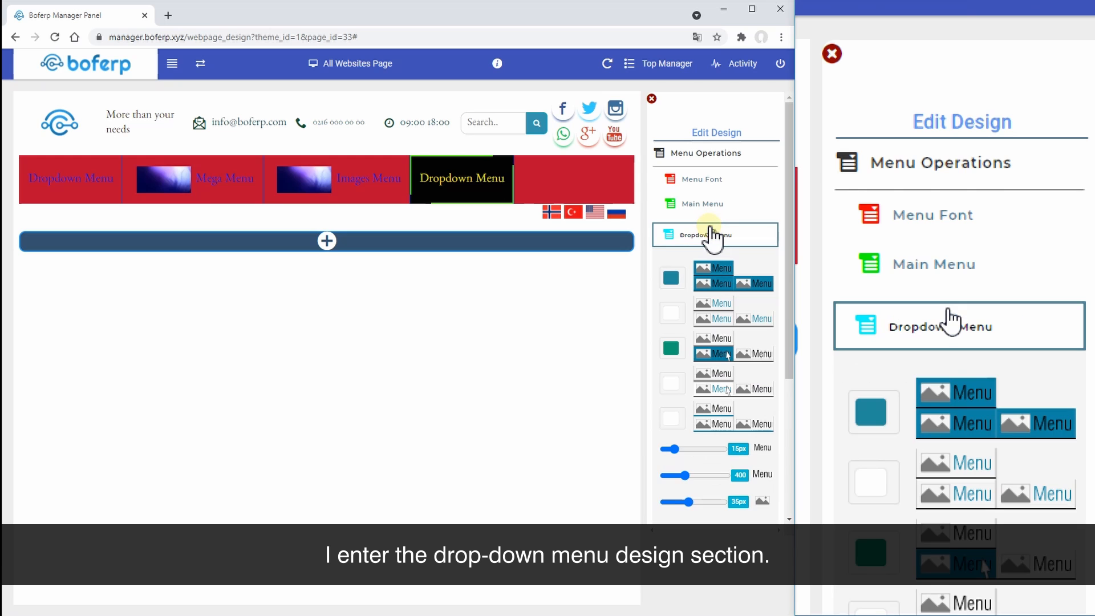
{"action": "scroll", "coordinate": [709, 225], "scroll_direction": "down", "scroll_amount": 1}
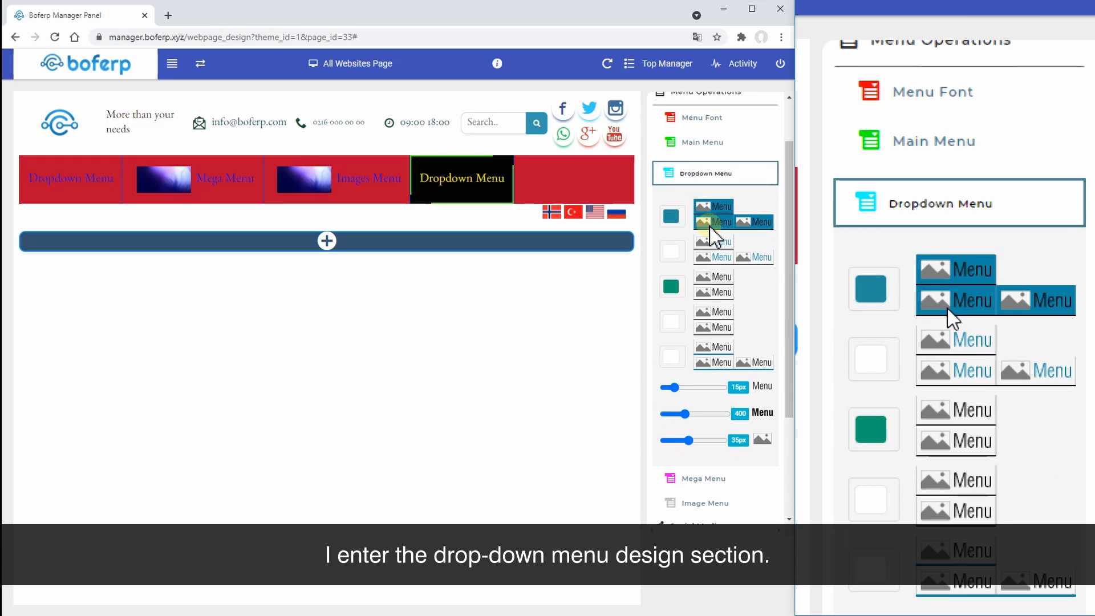
{"action": "scroll", "coordinate": [713, 235], "scroll_direction": "down", "scroll_amount": 3}
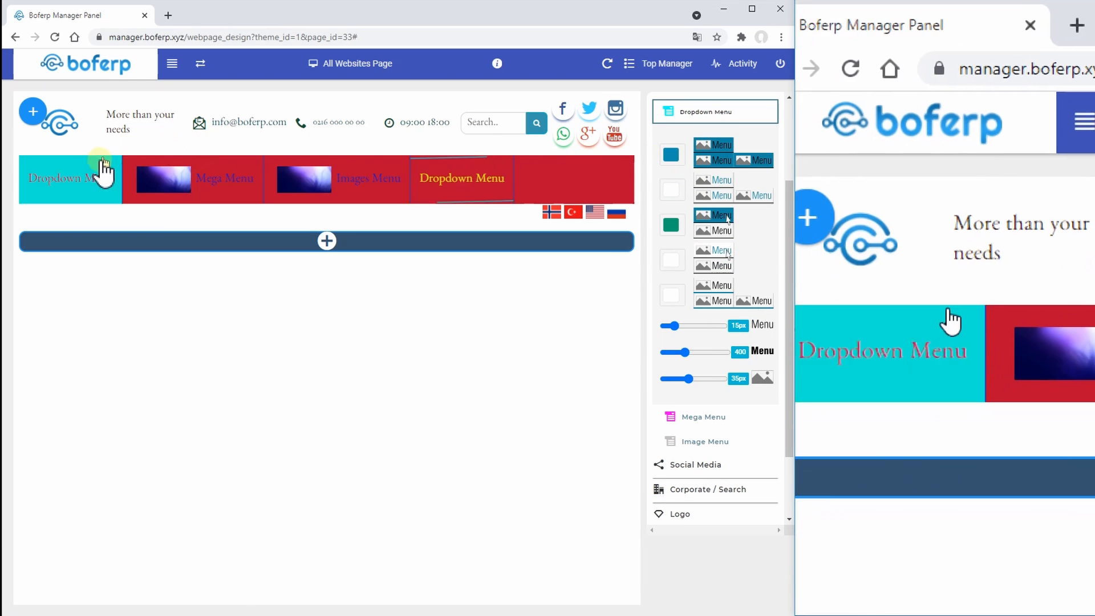
{"action": "left_click", "coordinate": [96, 173]}
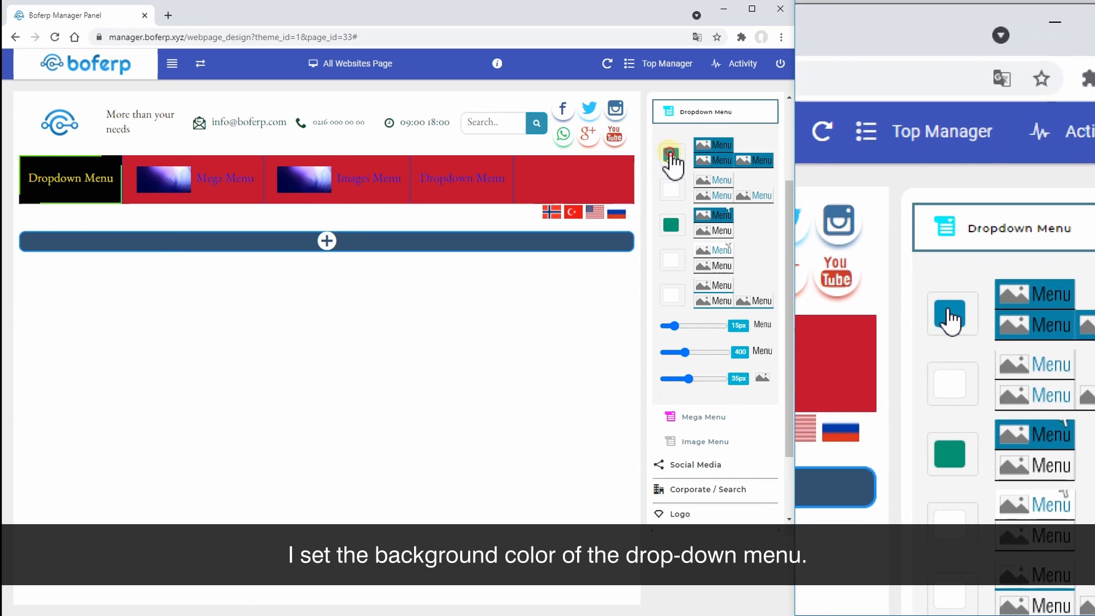
Set the background color of the dropdown menu to dark red (#ba2519).
{"action": "left_click", "coordinate": [671, 155]}
{"action": "mouse_move", "coordinate": [727, 193]}
{"action": "left_mouse_down"}
{"action": "mouse_move", "coordinate": [748, 203]}
{"action": "mouse_move", "coordinate": [753, 186]}
{"action": "mouse_move", "coordinate": [760, 203]}
{"action": "mouse_move", "coordinate": [773, 185]}
{"action": "left_mouse_up"}
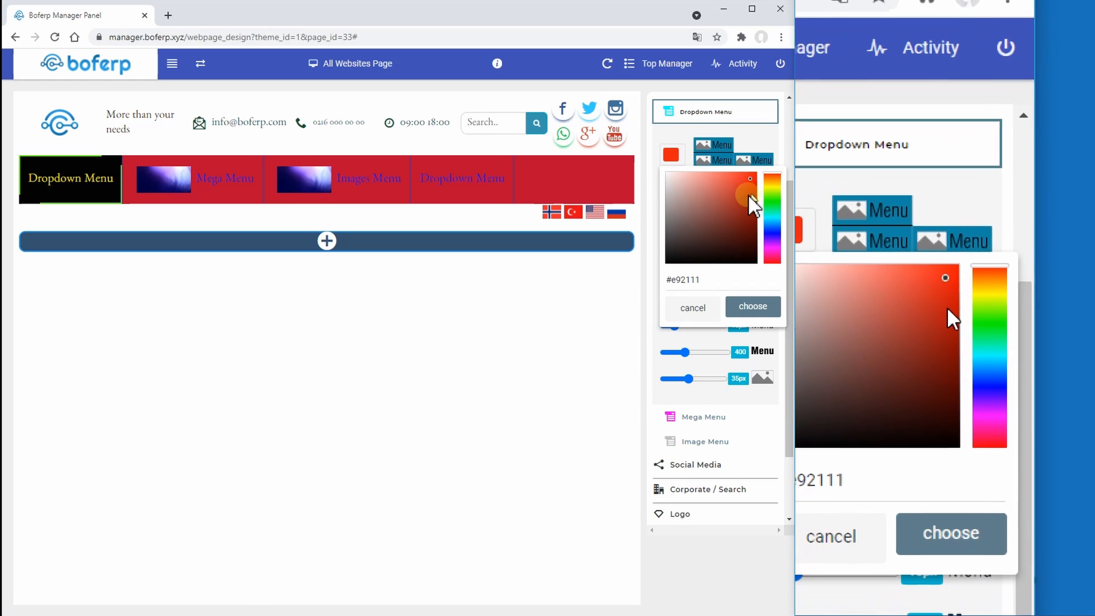
{"action": "left_click", "coordinate": [744, 195]}
{"action": "left_click", "coordinate": [753, 306]}
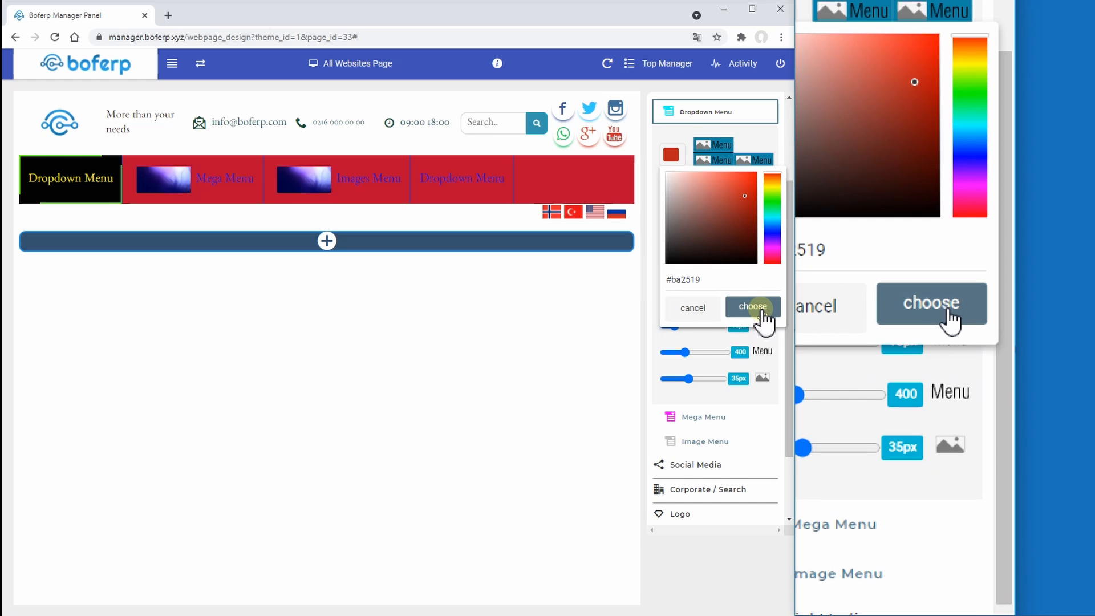
Set the text color of the dropdown menu to dark blue (#1134a0).
{"action": "left_click", "coordinate": [673, 189]}
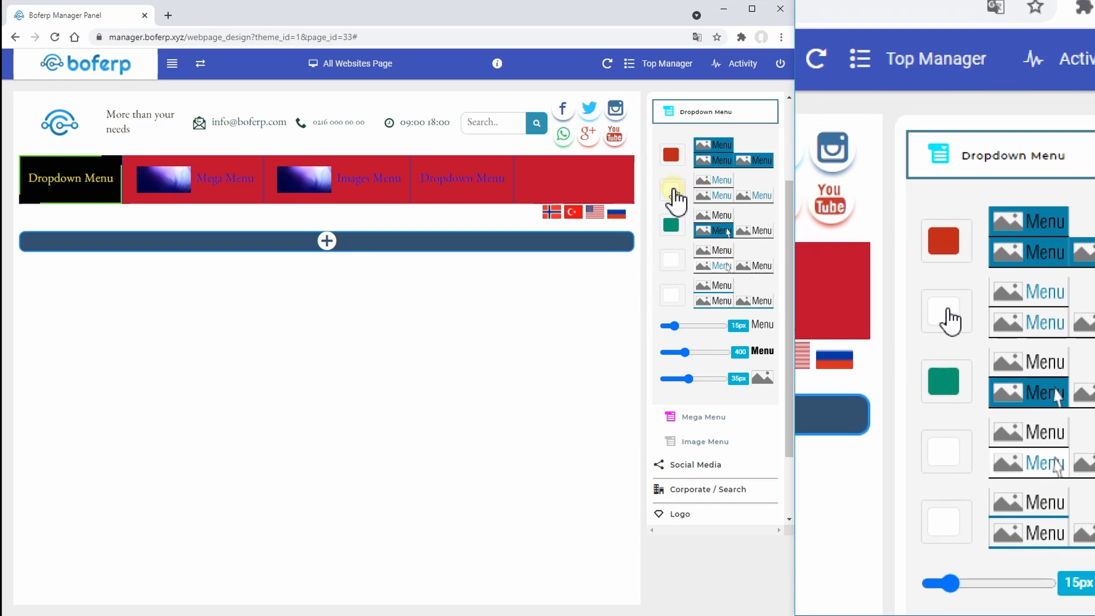
{"action": "left_click", "coordinate": [736, 235]}
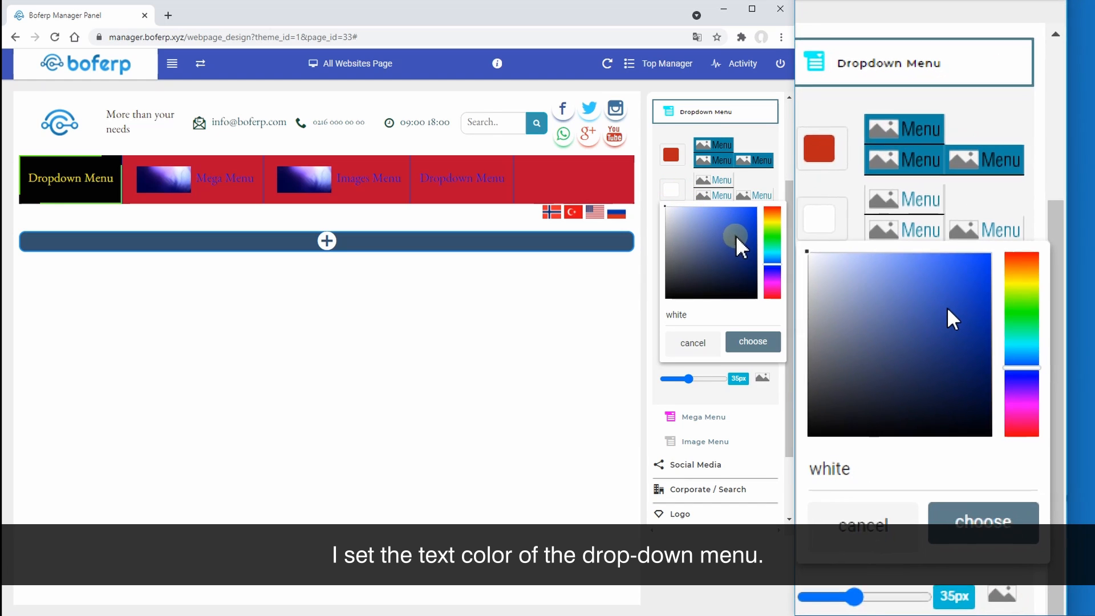
{"action": "left_click_drag", "start_coordinate": [748, 249], "coordinate": [747, 241]}
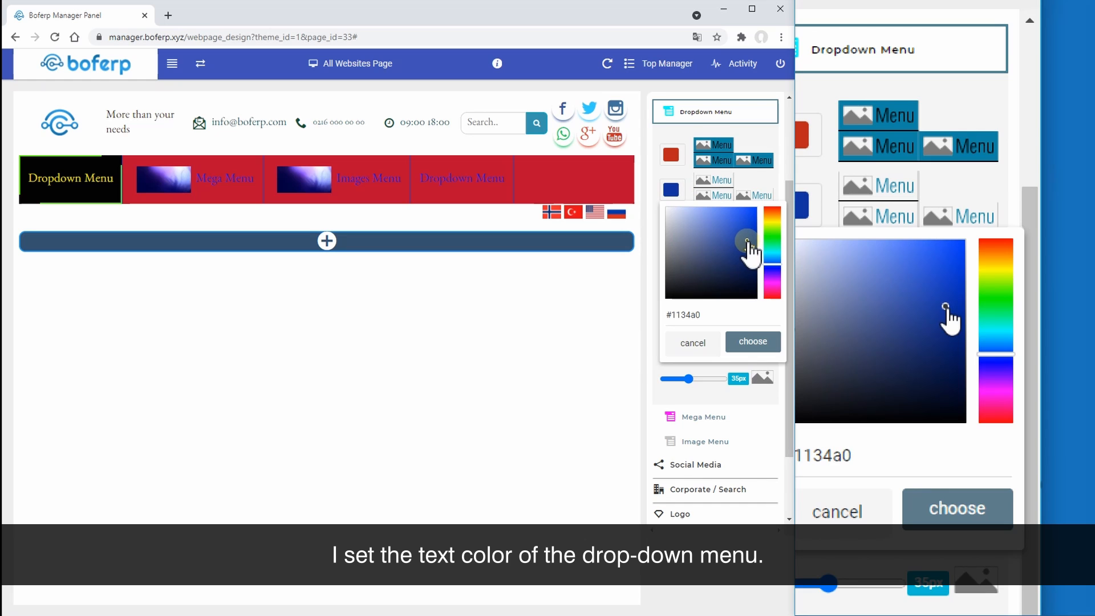
{"action": "left_click", "coordinate": [743, 342]}
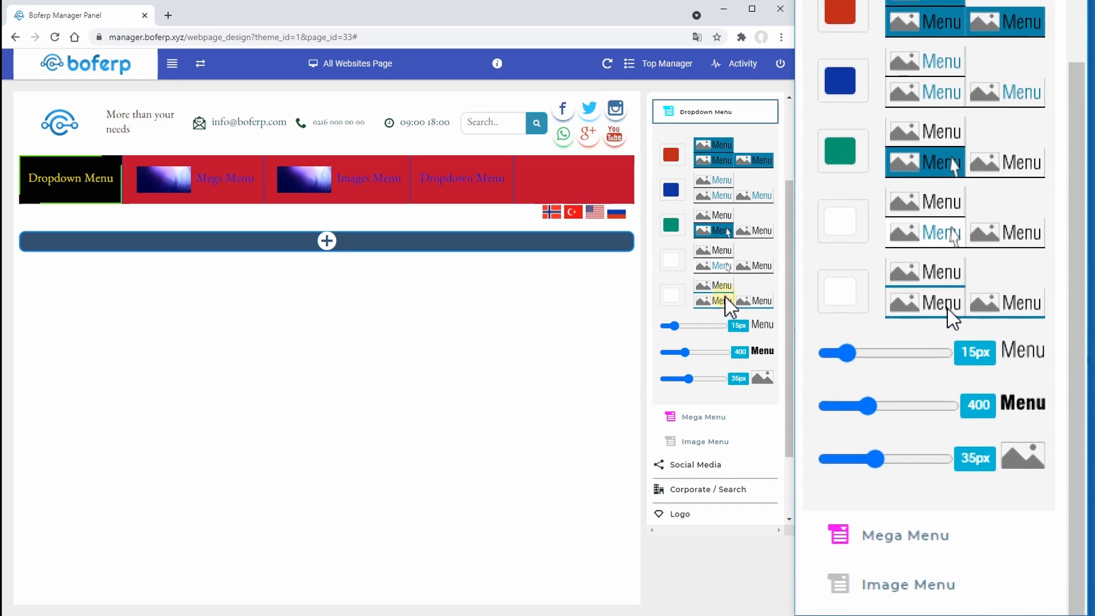
Set the mouse-over background color of the dropdown menu titles to teal green (#1ece97).
{"action": "left_click", "coordinate": [671, 226]}
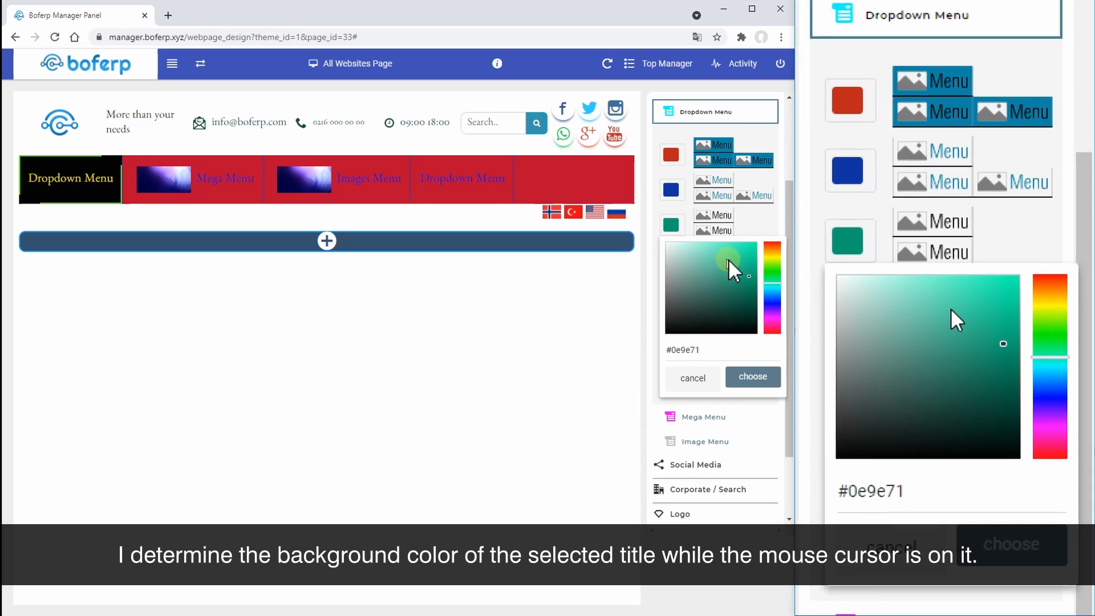
{"action": "left_click", "coordinate": [743, 260]}
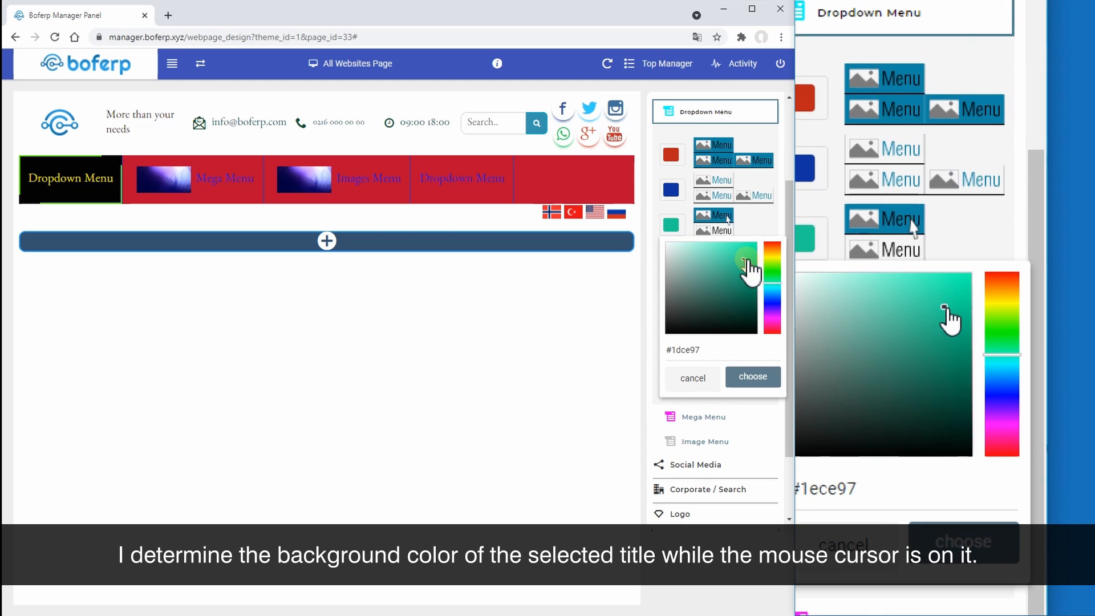
{"action": "left_click", "coordinate": [744, 264]}
{"action": "left_click", "coordinate": [744, 376]}
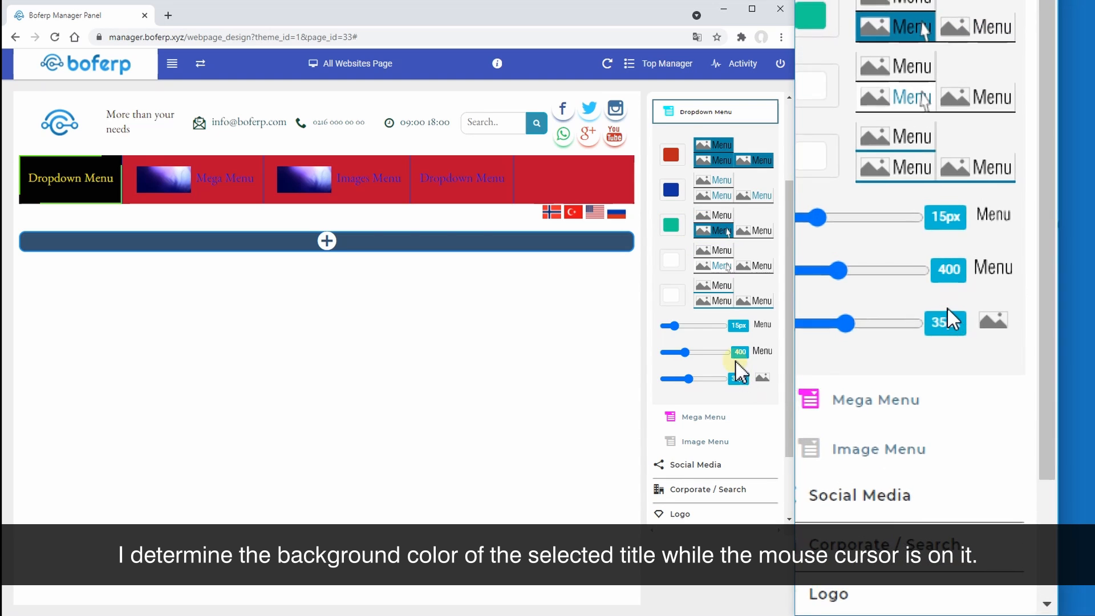
Set the mouse-over text color of the dropdown menu titles to magenta (#b323ae).
{"action": "left_click", "coordinate": [676, 260]}
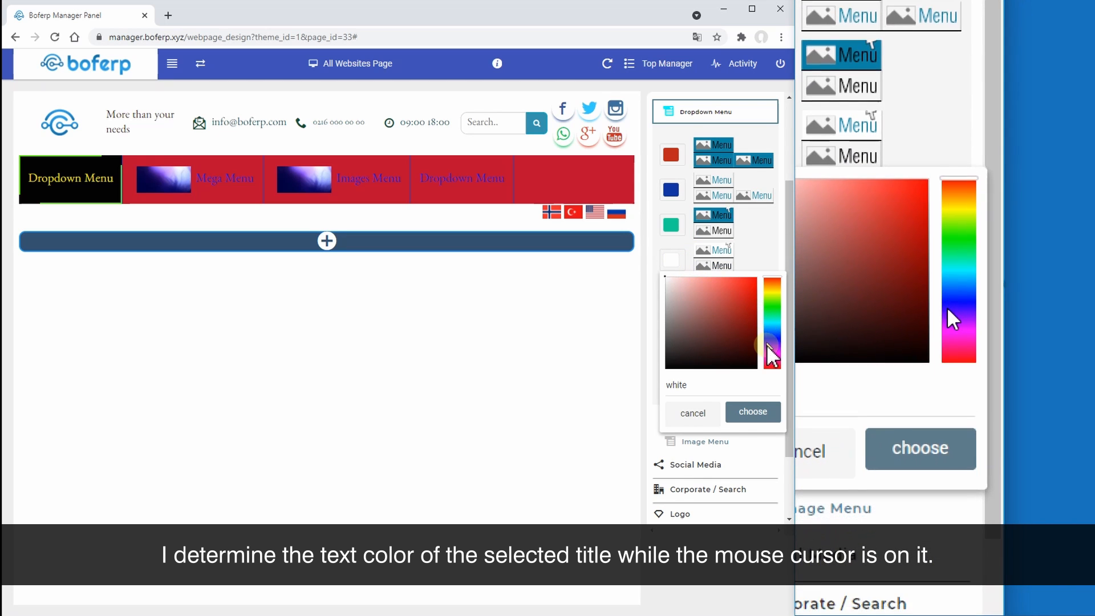
{"action": "left_click_drag", "start_coordinate": [768, 357], "coordinate": [739, 303]}
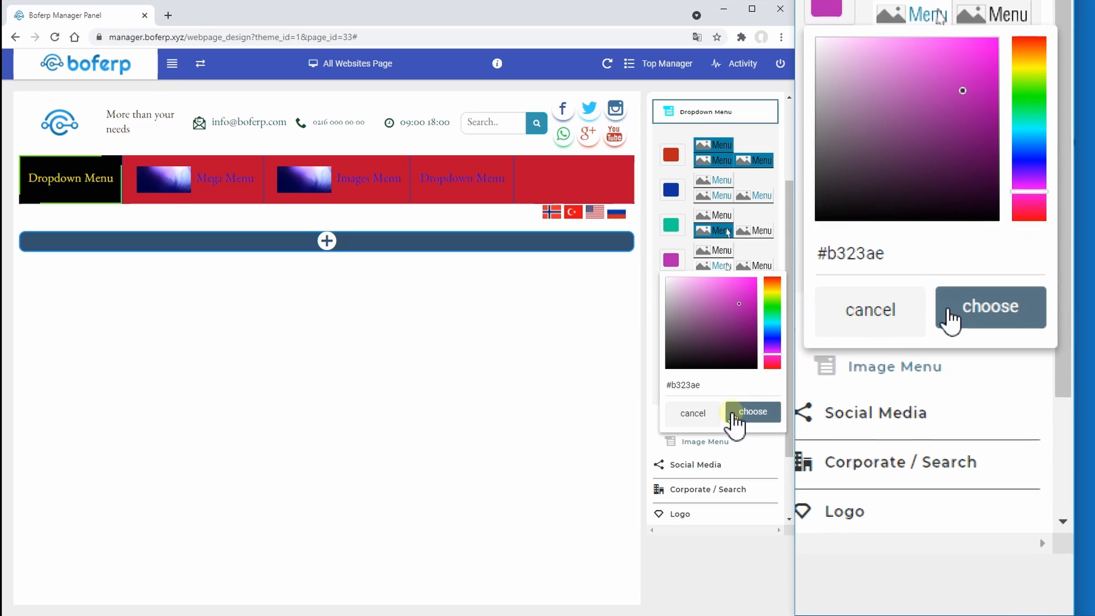
{"action": "left_click", "coordinate": [732, 413]}
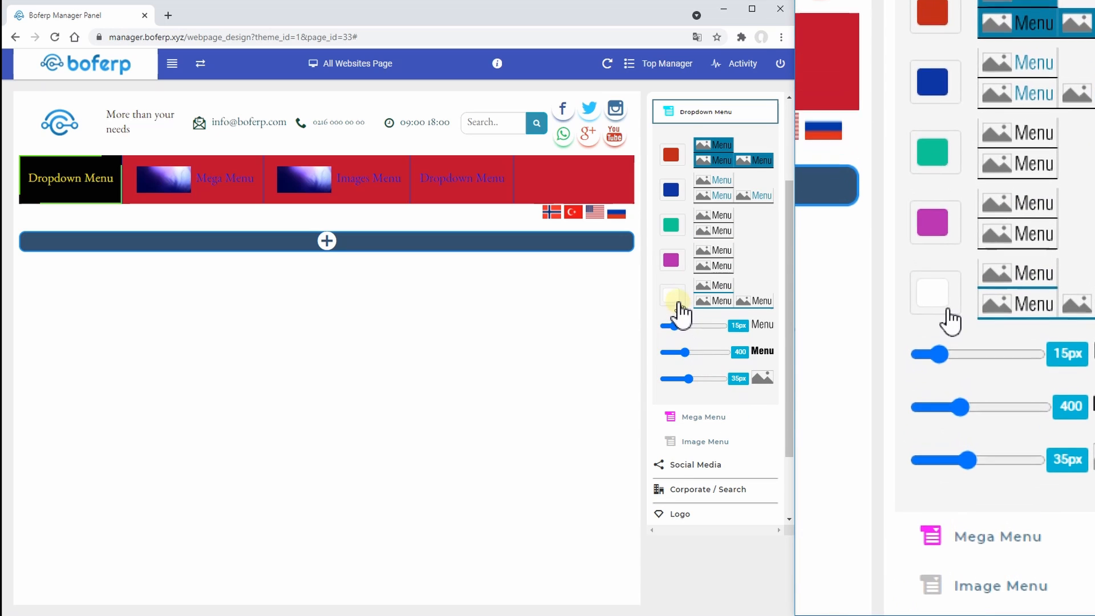
Set the underline color of the dropdown menu titles to dark yellow and preview the first Dropdown Menu's submenus.
{"action": "left_click", "coordinate": [677, 304]}
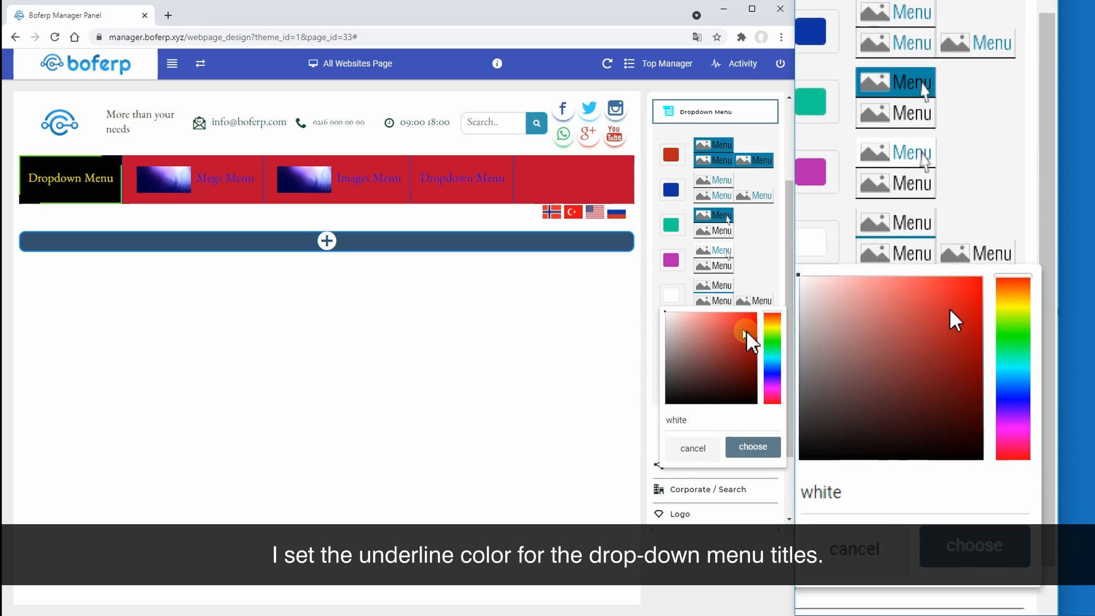
{"action": "left_click", "coordinate": [768, 328]}
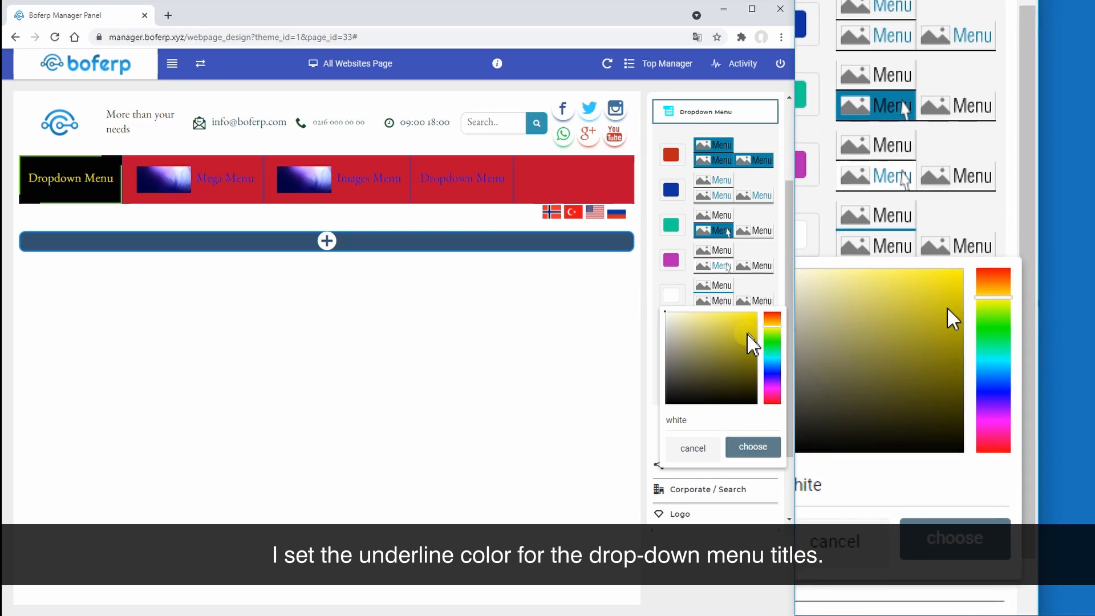
{"action": "left_click", "coordinate": [736, 451]}
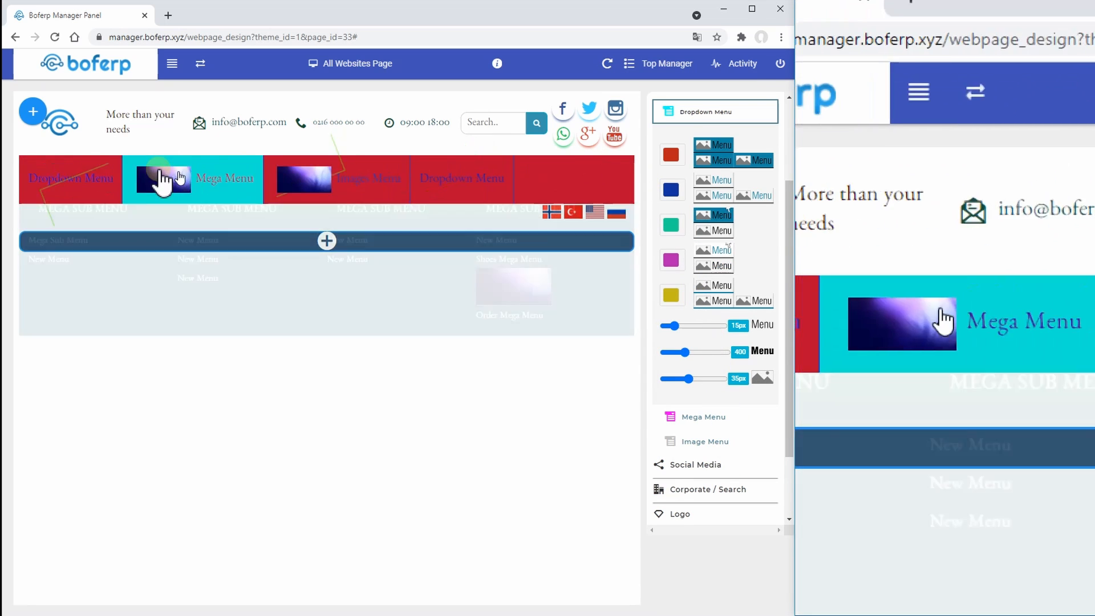
{"action": "mouse_move", "coordinate": [99, 176]}
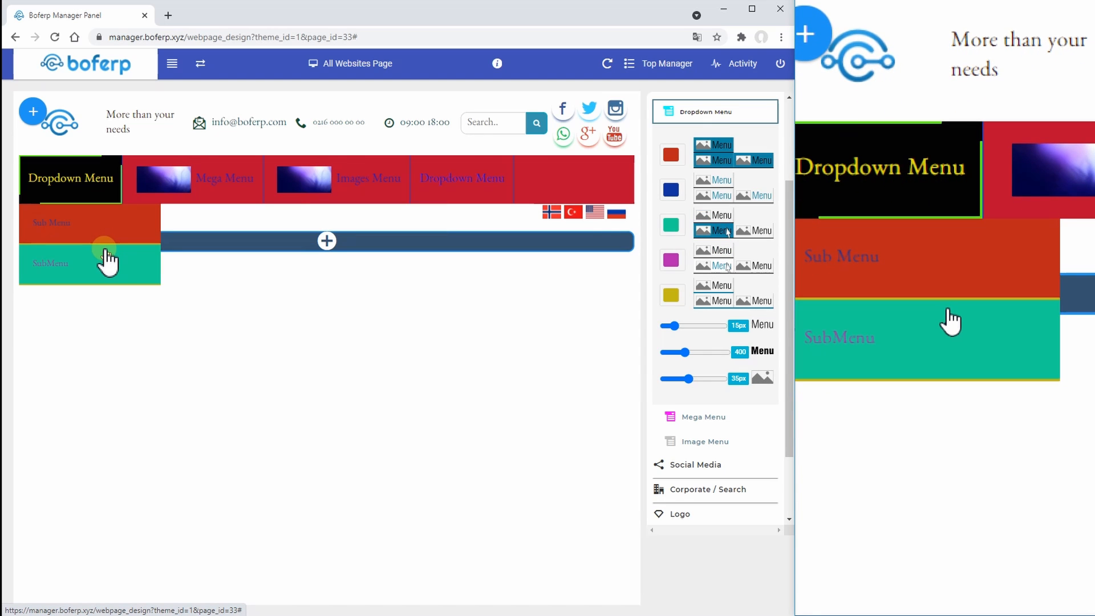
{"action": "mouse_move", "coordinate": [108, 236]}
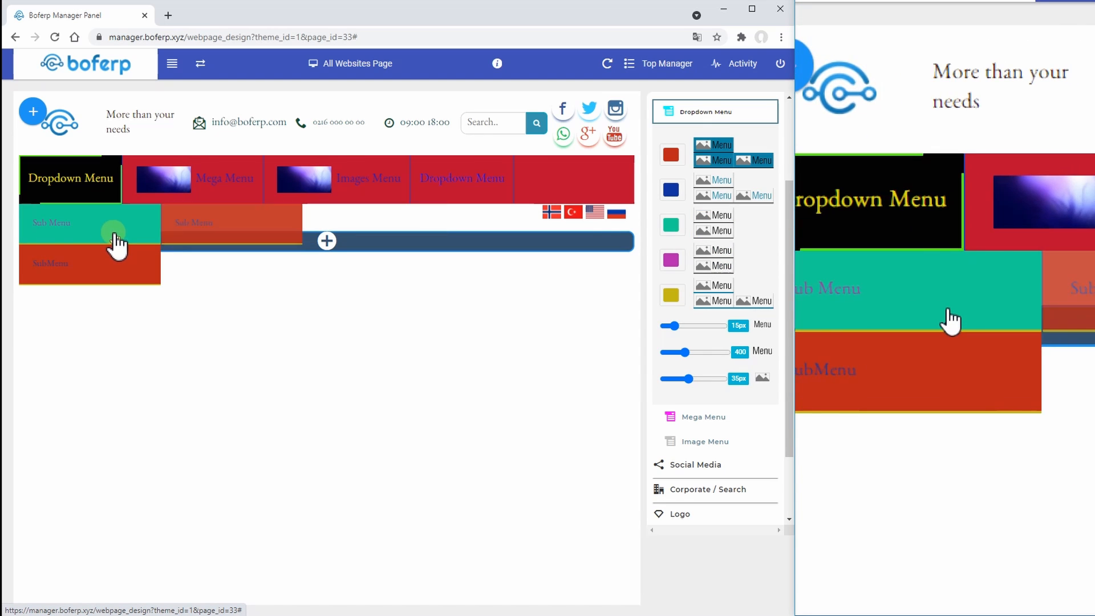
{"action": "left_click", "coordinate": [180, 223]}
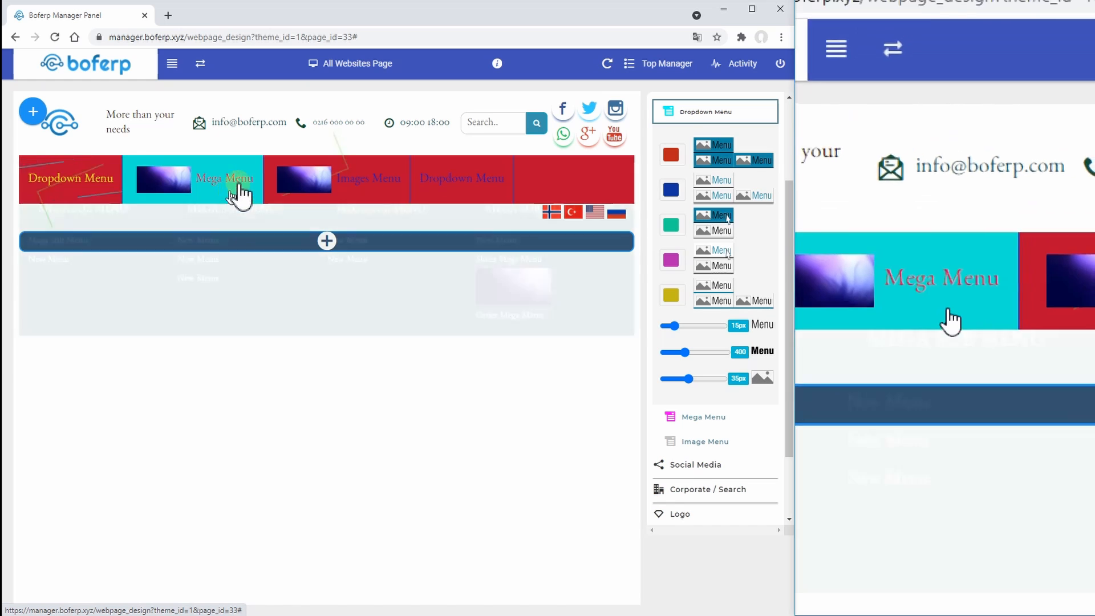
Set the dropdown menu's text size to 23 px, text thickness to 600 and picture height to 50 px, and preview the submenus.
{"action": "left_click", "coordinate": [462, 178]}
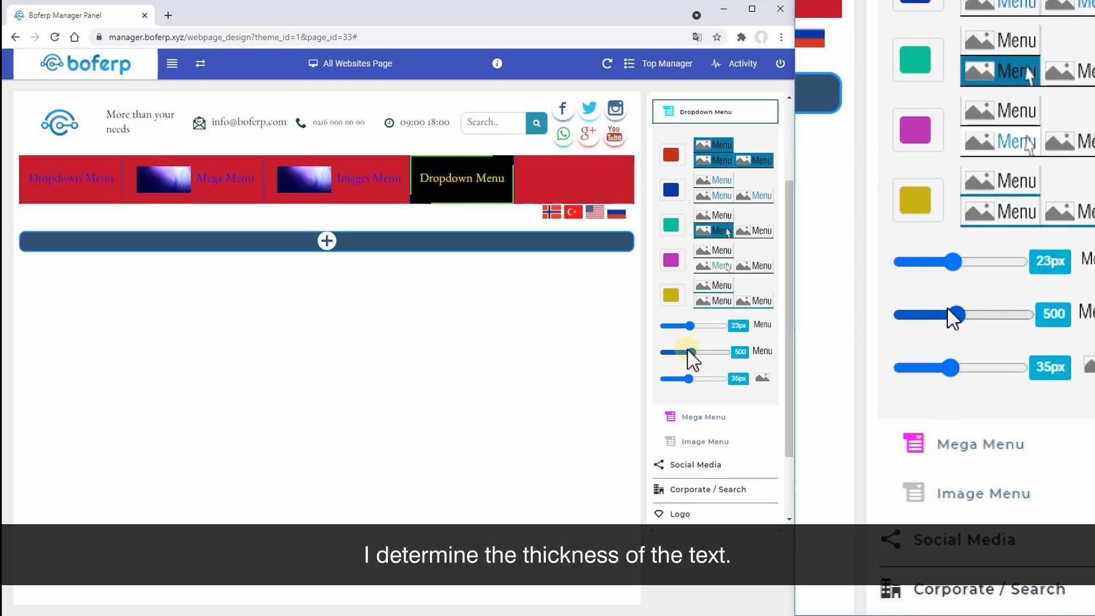
{"action": "left_click_drag", "start_coordinate": [692, 379], "coordinate": [706, 380]}
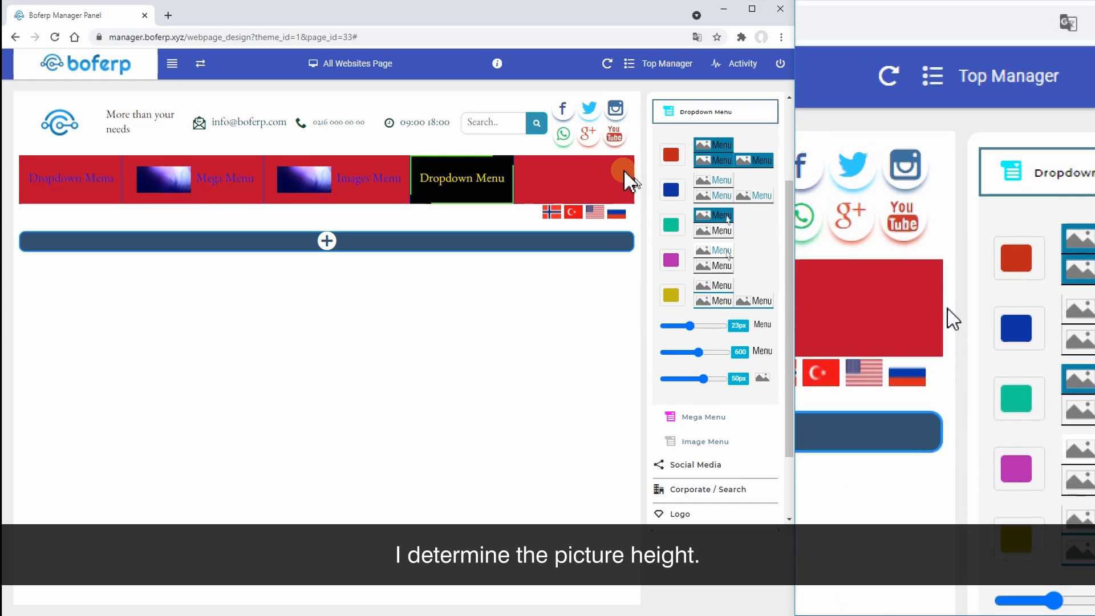
{"action": "mouse_move", "coordinate": [141, 184]}
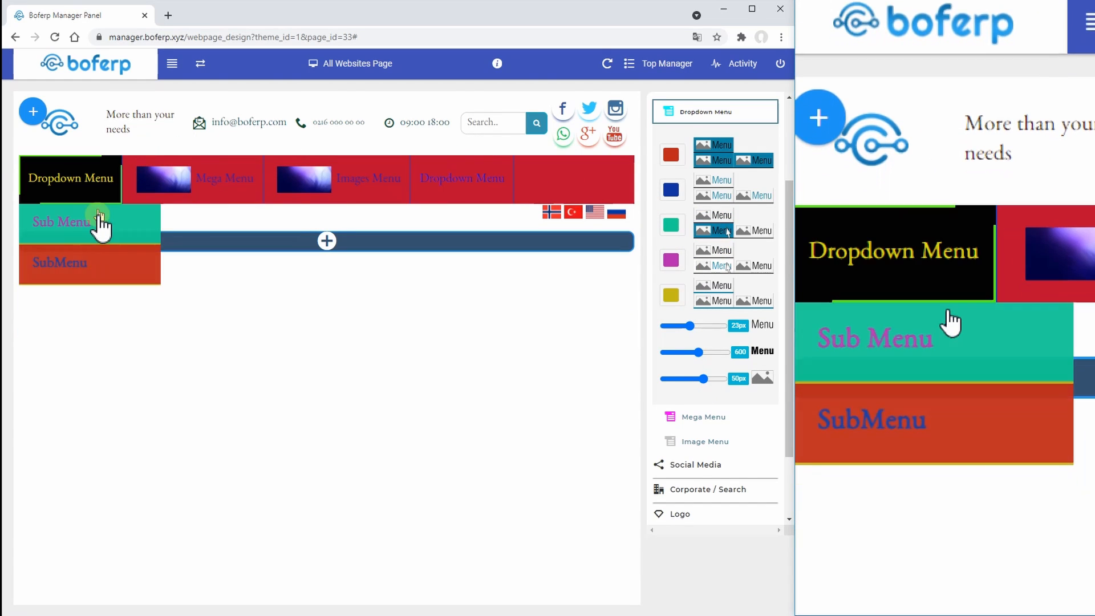
{"action": "mouse_move", "coordinate": [153, 227]}
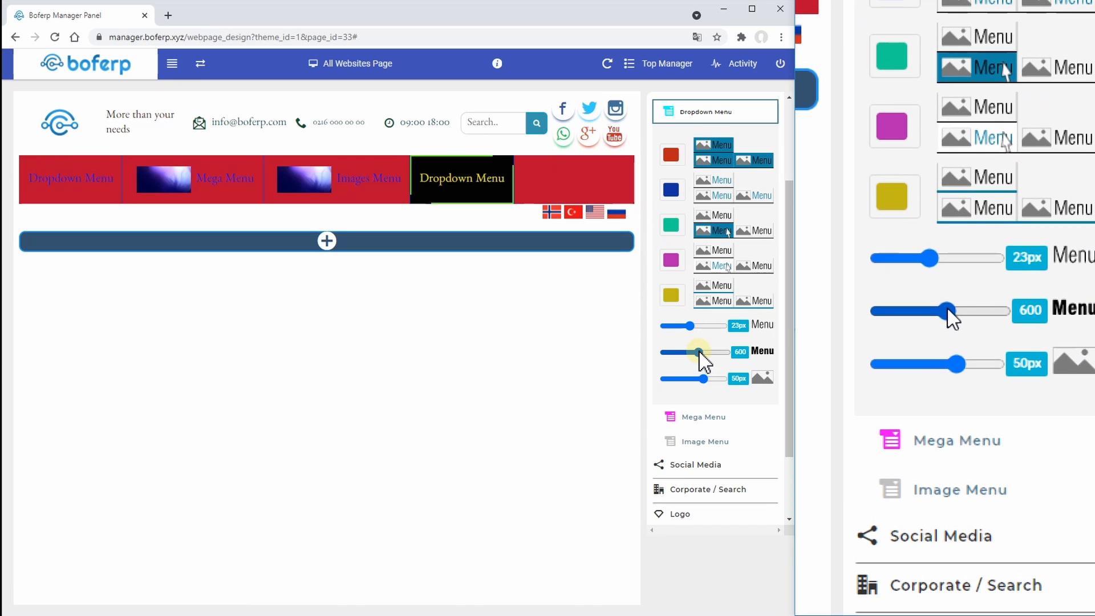
Switch from the Dropdown Menu settings to the Mega Menu design settings and highlight the Mega Menu title on the page.
{"action": "scroll", "coordinate": [700, 356], "scroll_direction": "up", "scroll_amount": 3}
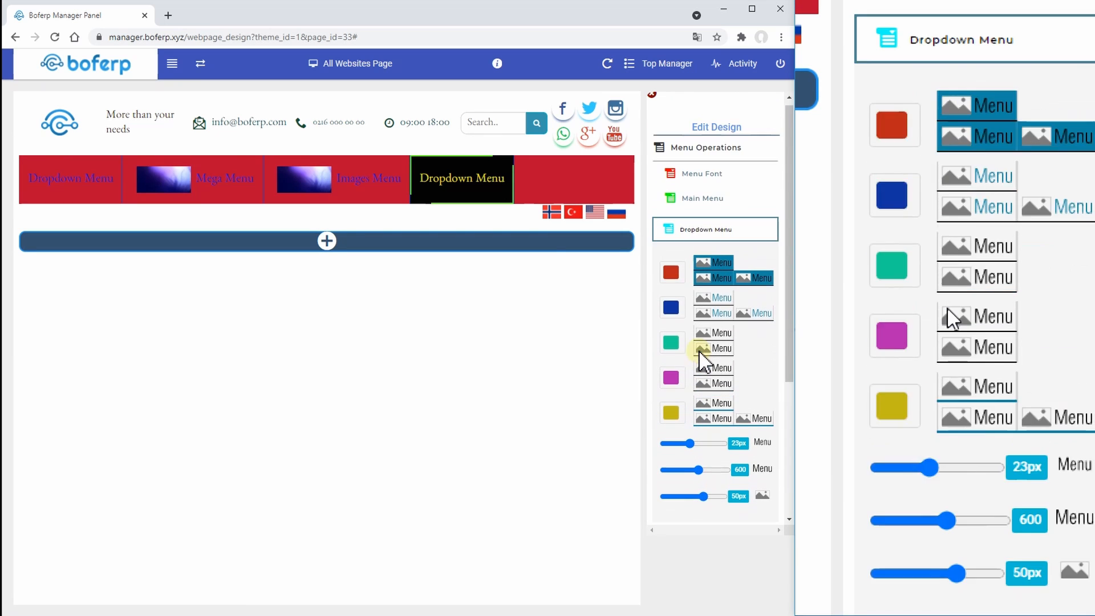
{"action": "left_click", "coordinate": [703, 238]}
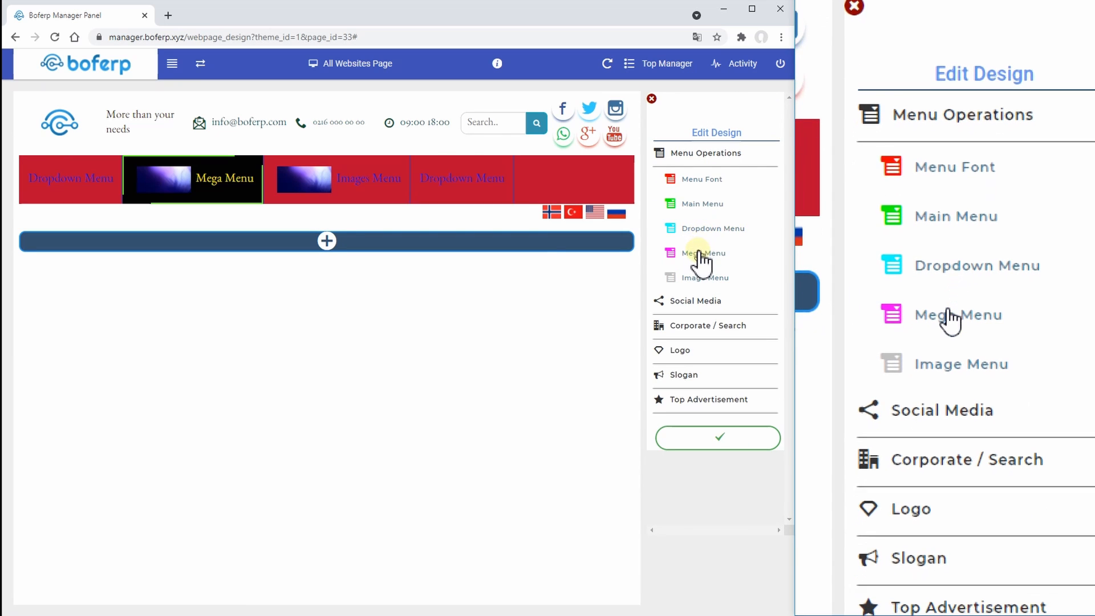
{"action": "left_click", "coordinate": [700, 258]}
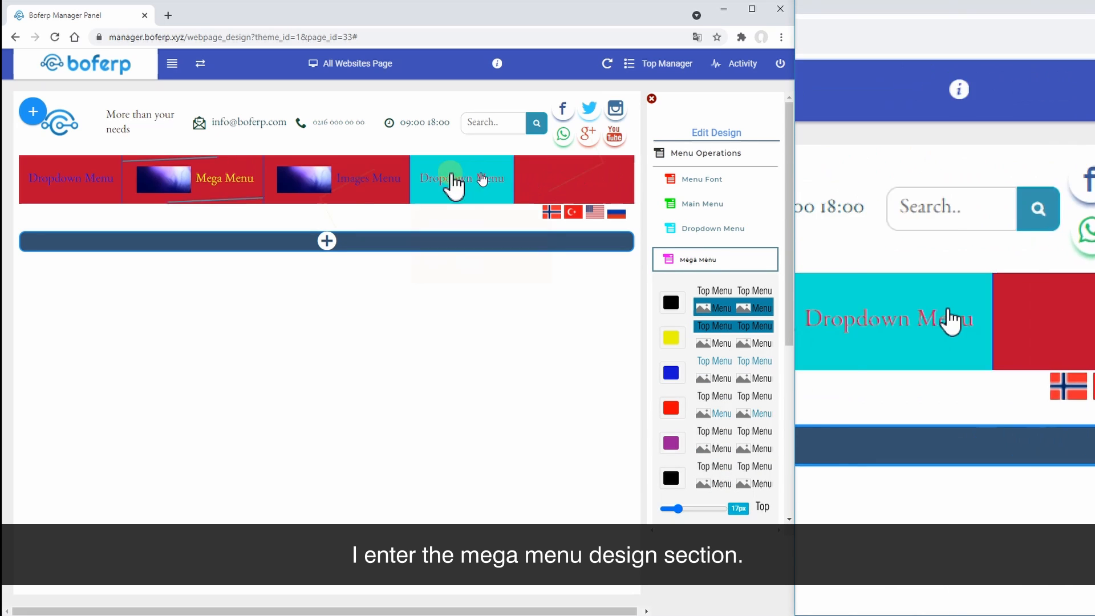
{"action": "mouse_move", "coordinate": [245, 183]}
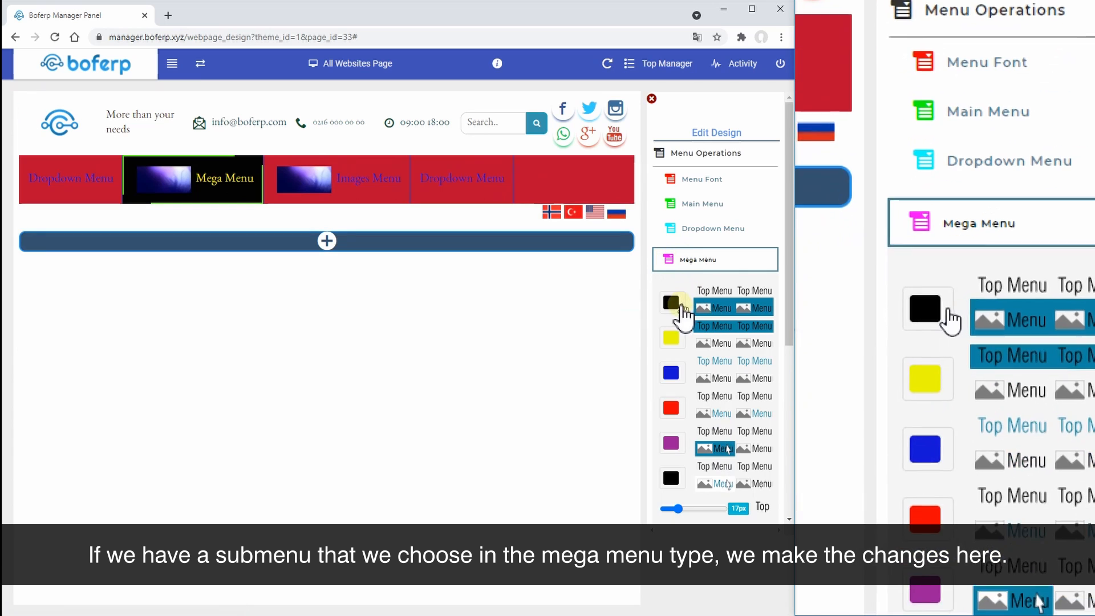
Set the background color of the mega menu to red (#f50202).
{"action": "left_click", "coordinate": [672, 303]}
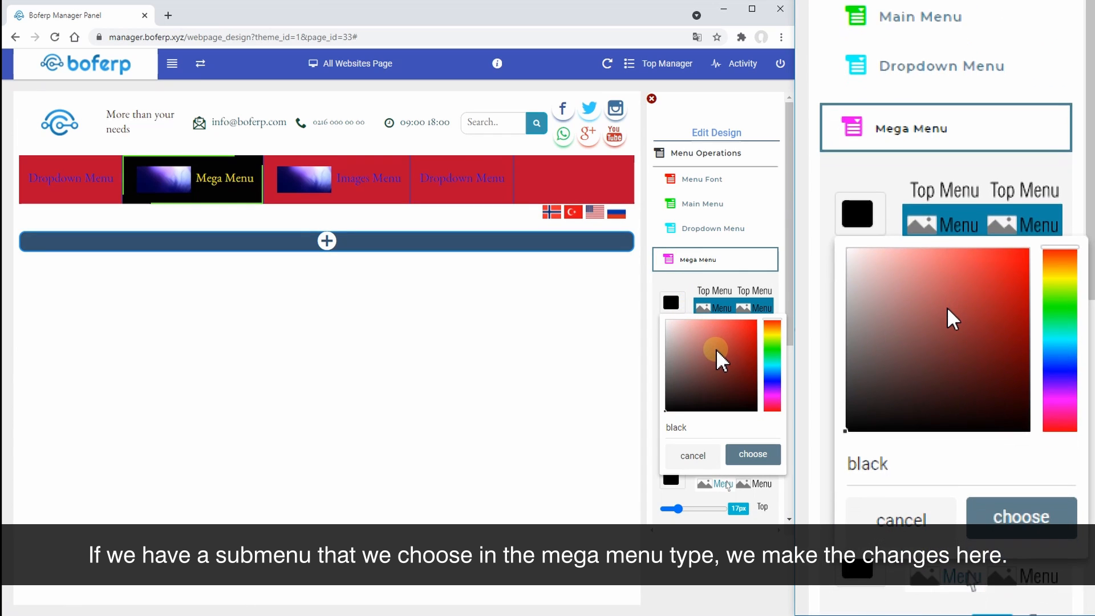
{"action": "mouse_move", "coordinate": [717, 348]}
{"action": "left_mouse_down"}
{"action": "mouse_move", "coordinate": [743, 347]}
{"action": "mouse_move", "coordinate": [757, 323]}
{"action": "left_mouse_up"}
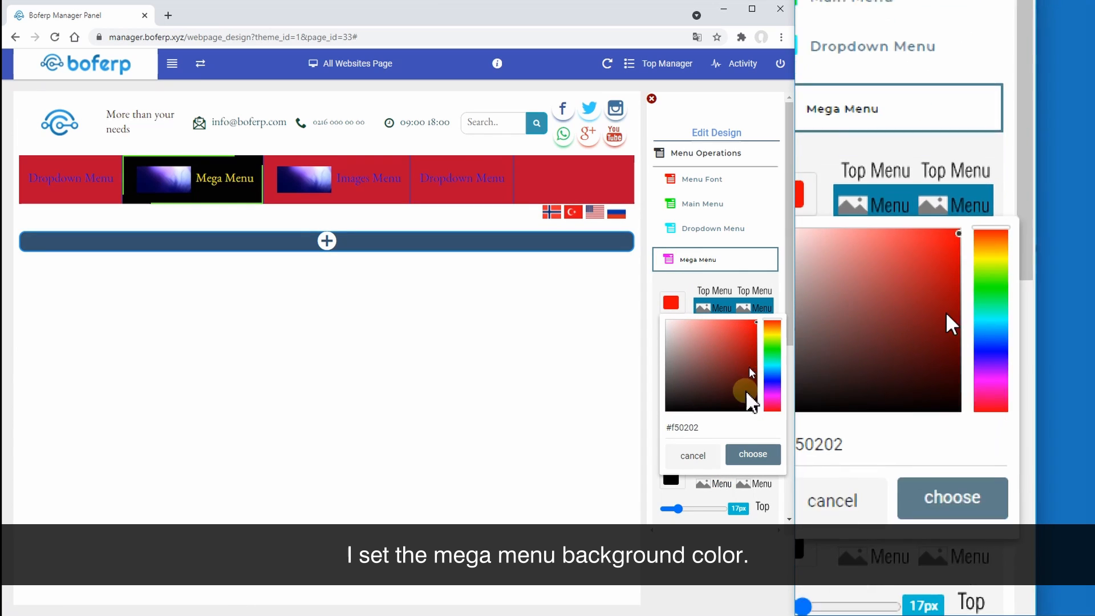
{"action": "left_click", "coordinate": [738, 456]}
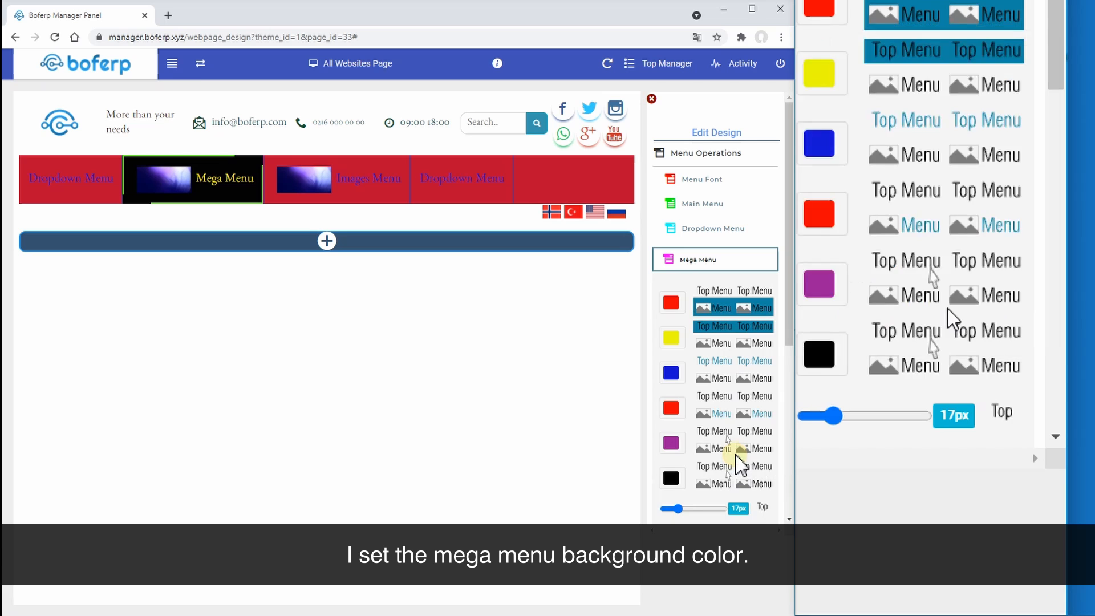
Set the mega menu's title background color to bright blue and its title text color to black.
{"action": "left_click", "coordinate": [674, 342]}
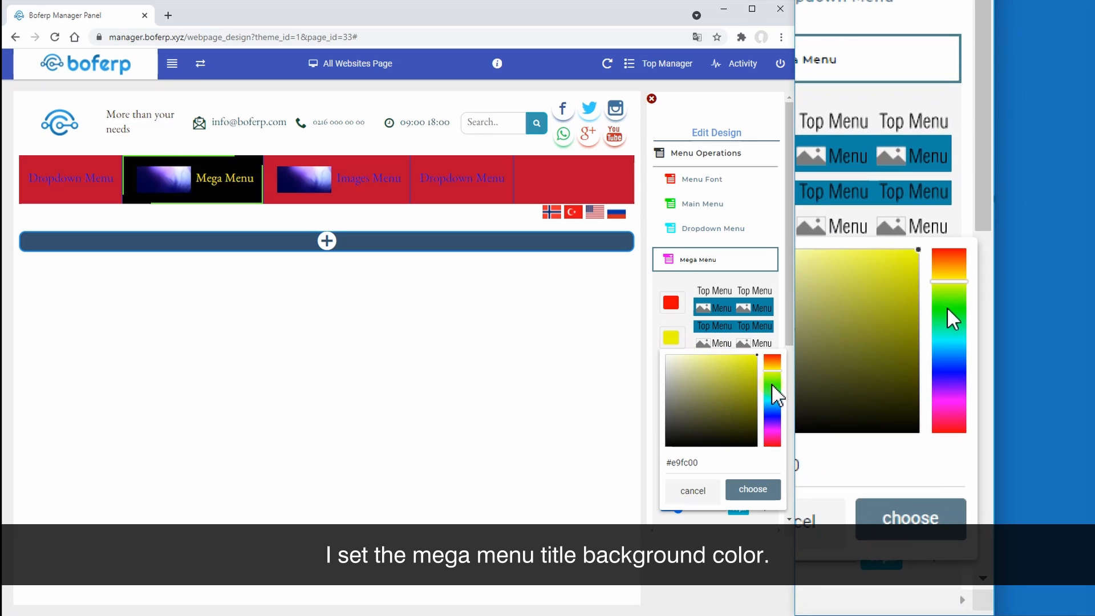
{"action": "left_click", "coordinate": [770, 383]}
{"action": "left_click", "coordinate": [772, 416]}
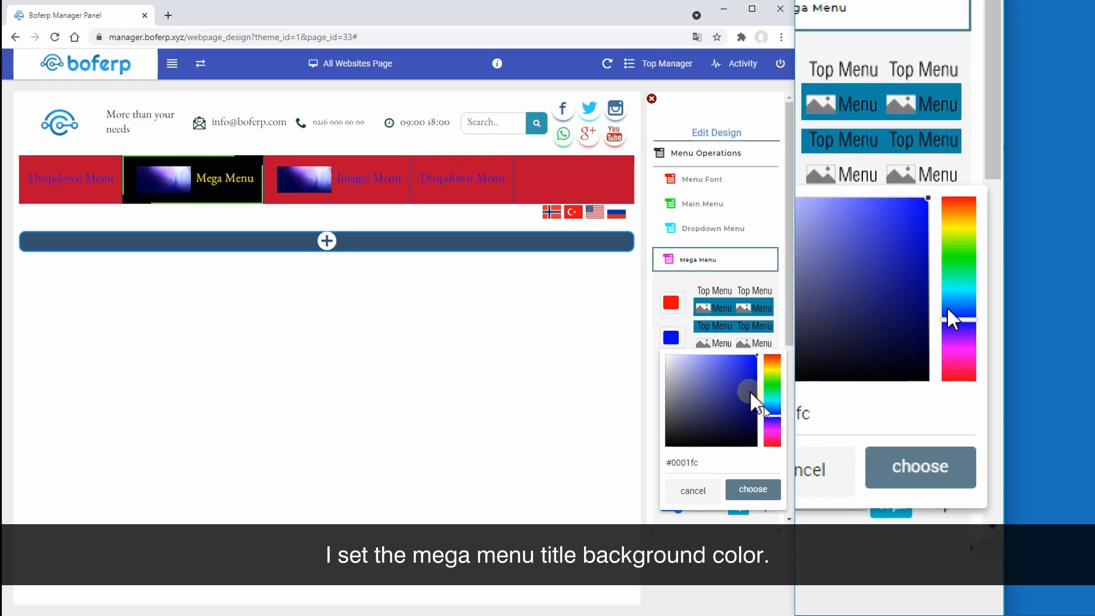
{"action": "left_click_drag", "start_coordinate": [743, 379], "coordinate": [755, 361]}
{"action": "left_click", "coordinate": [733, 490]}
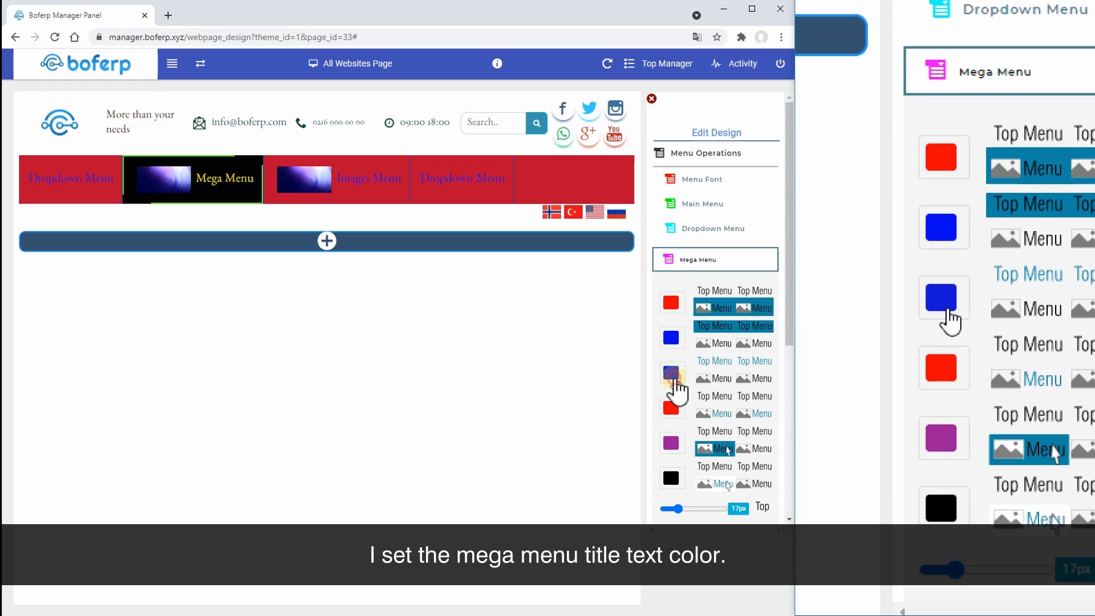
{"action": "left_click", "coordinate": [673, 375]}
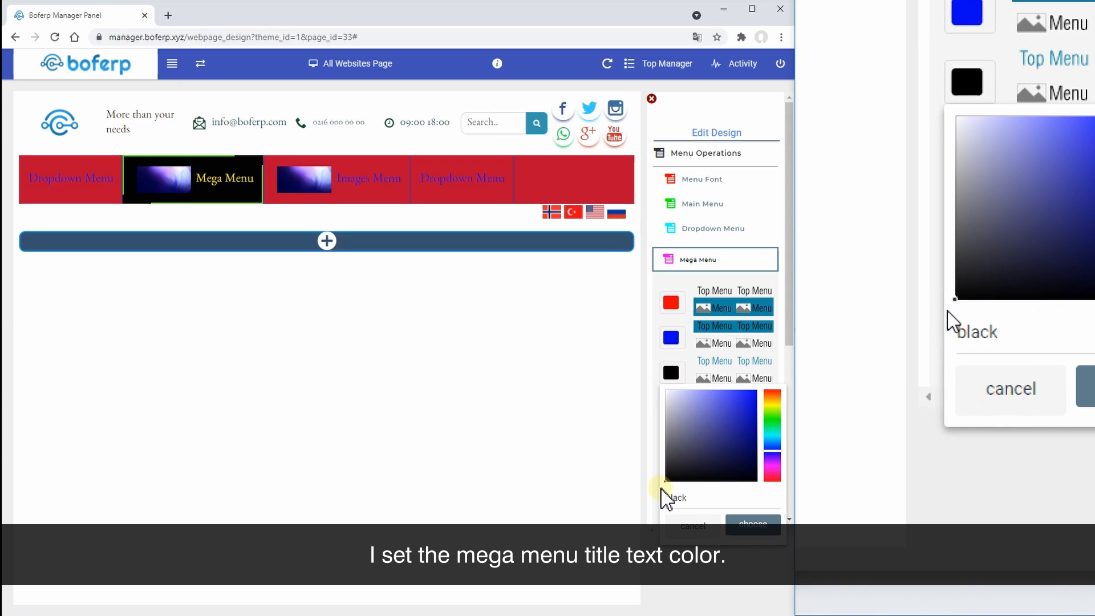
{"action": "left_click", "coordinate": [743, 523]}
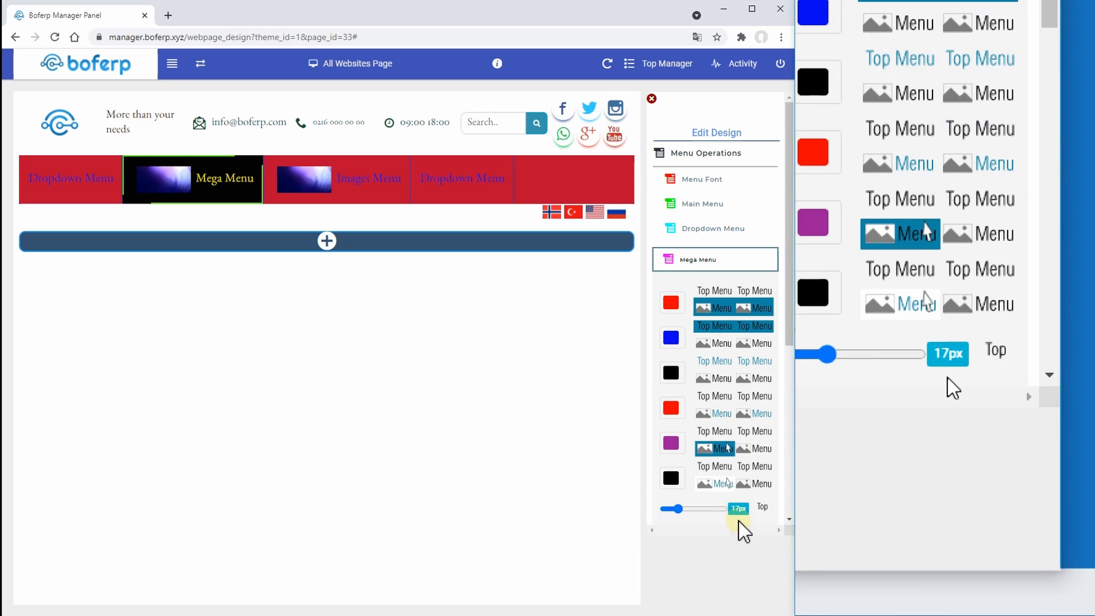
Set the text color of the mega menu's regular items to bright yellow (#eafd00).
{"action": "scroll", "coordinate": [710, 416], "scroll_direction": "down", "scroll_amount": 3}
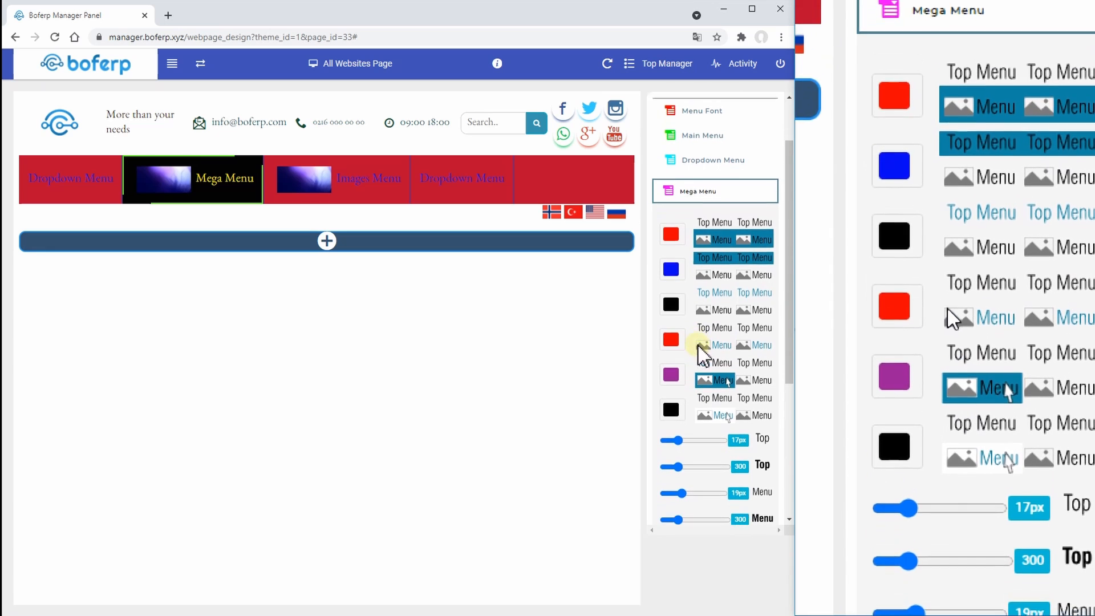
{"action": "left_click", "coordinate": [672, 284]}
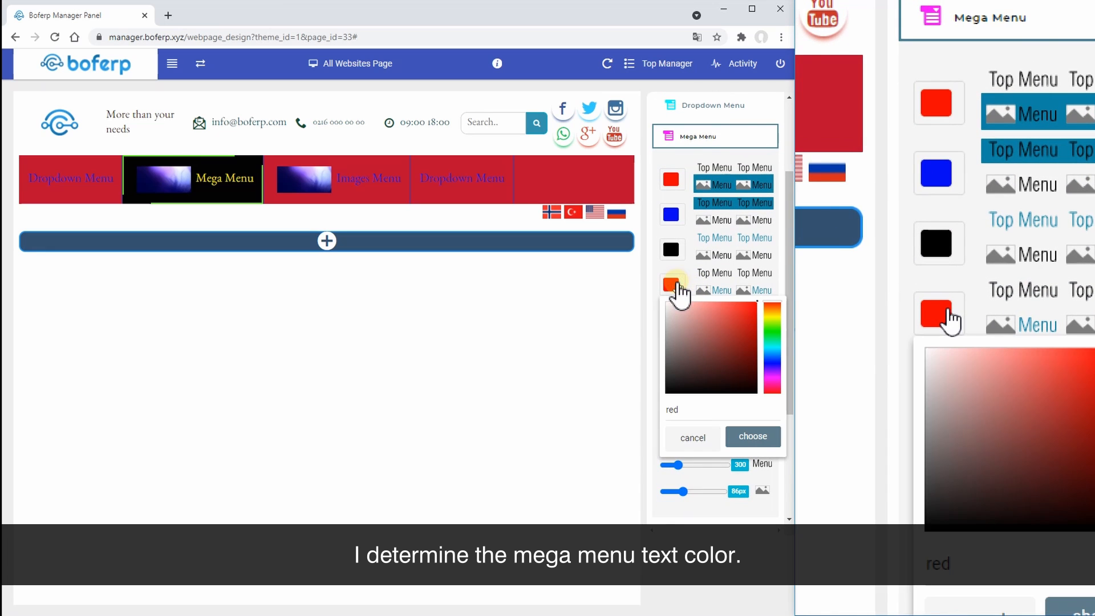
{"action": "left_click", "coordinate": [769, 317]}
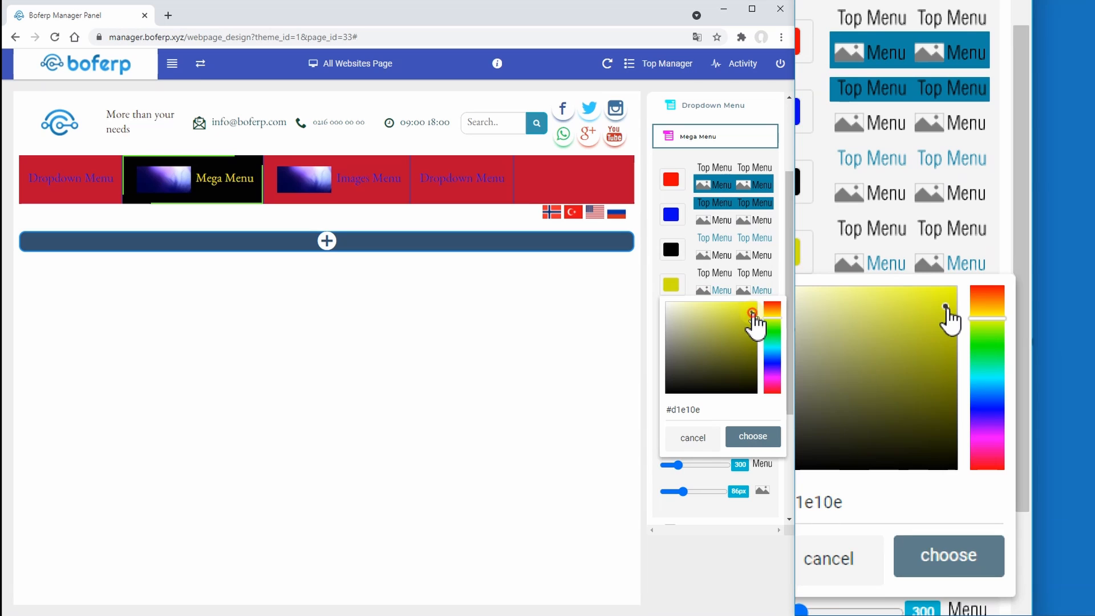
{"action": "left_click_drag", "start_coordinate": [752, 313], "coordinate": [757, 302]}
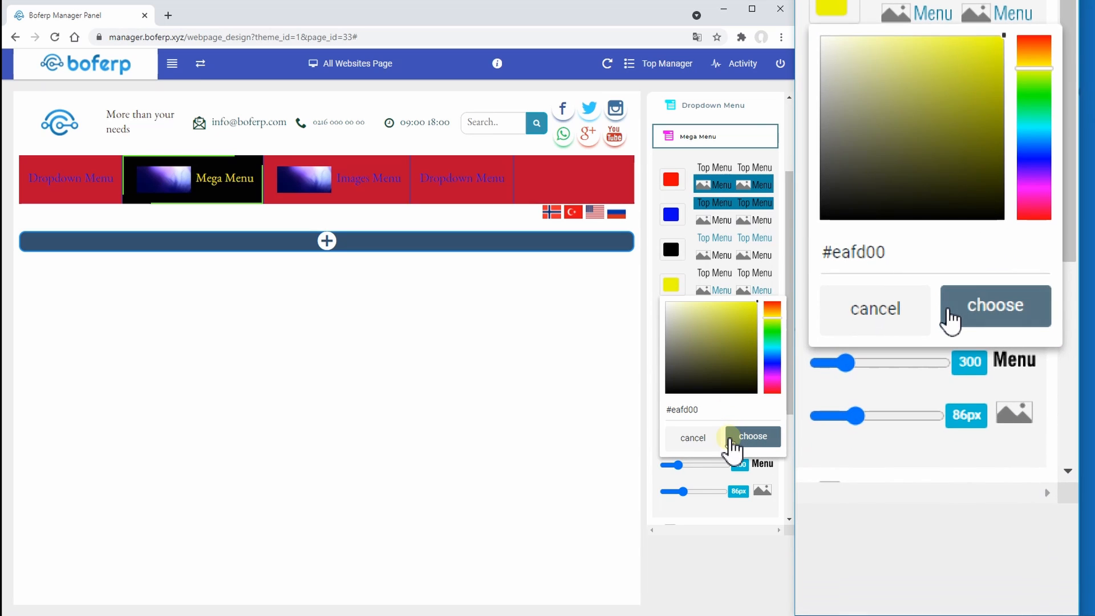
{"action": "left_click", "coordinate": [732, 445]}
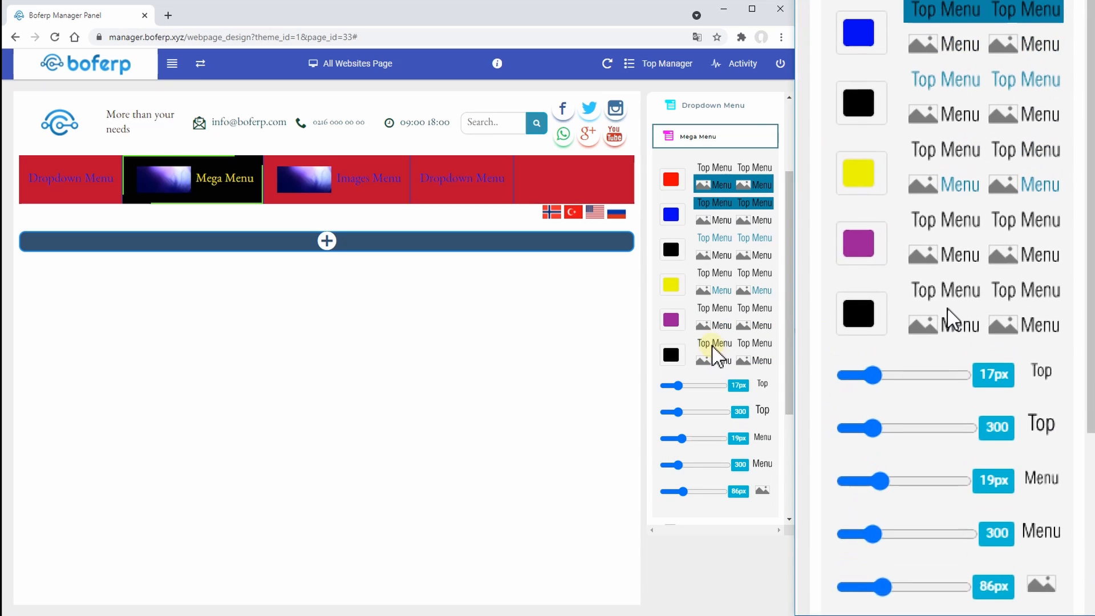
Set the mega menu's mouse-over background color to green (#25e43b).
{"action": "left_click", "coordinate": [678, 328]}
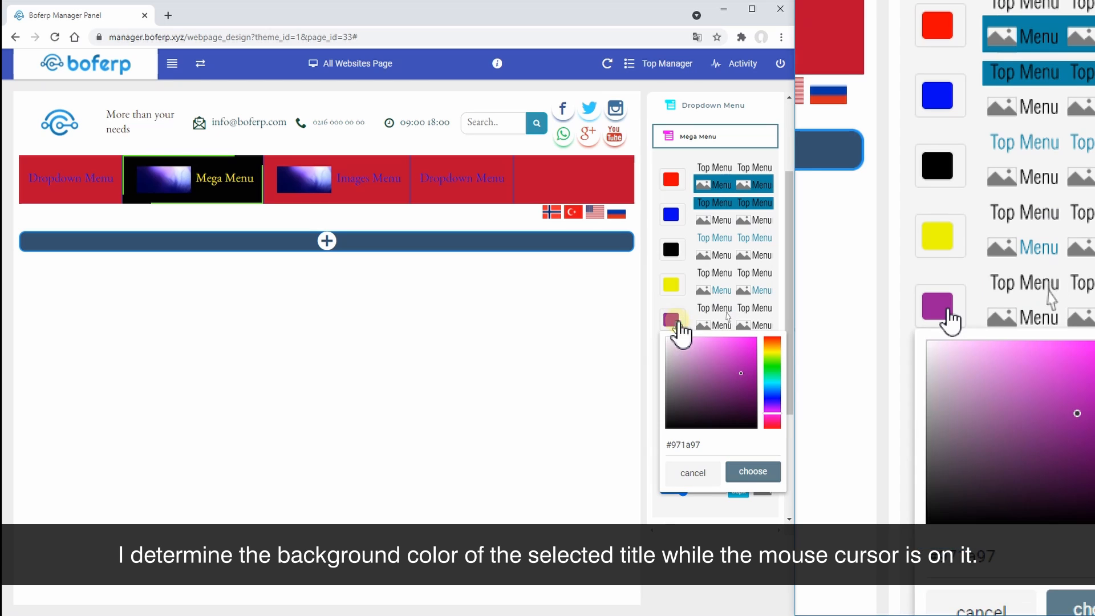
{"action": "left_click", "coordinate": [721, 356]}
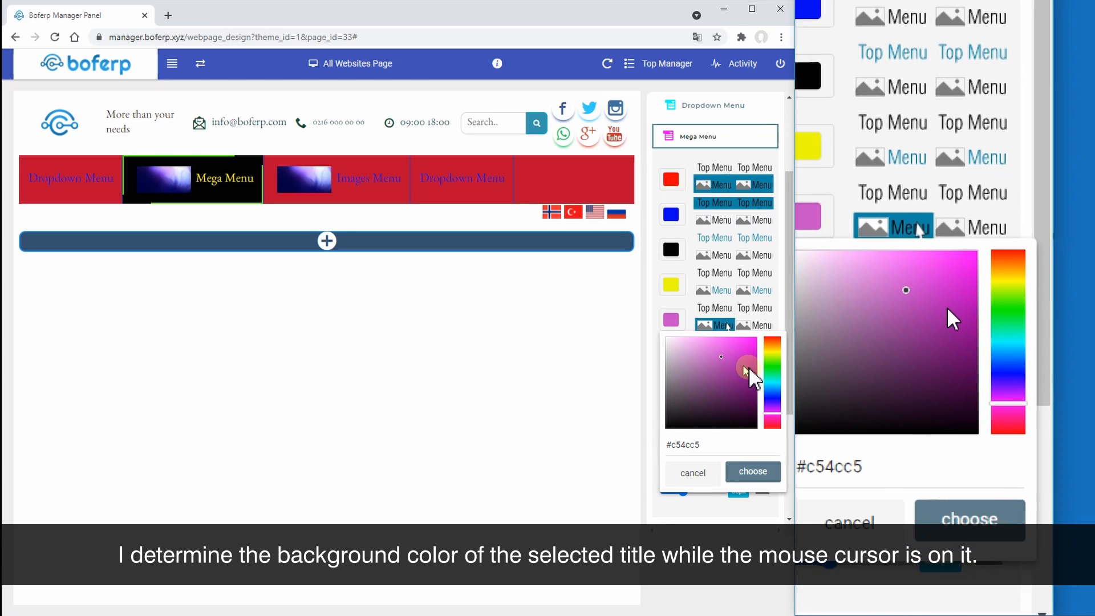
{"action": "left_click", "coordinate": [770, 369]}
{"action": "left_click", "coordinate": [736, 350]}
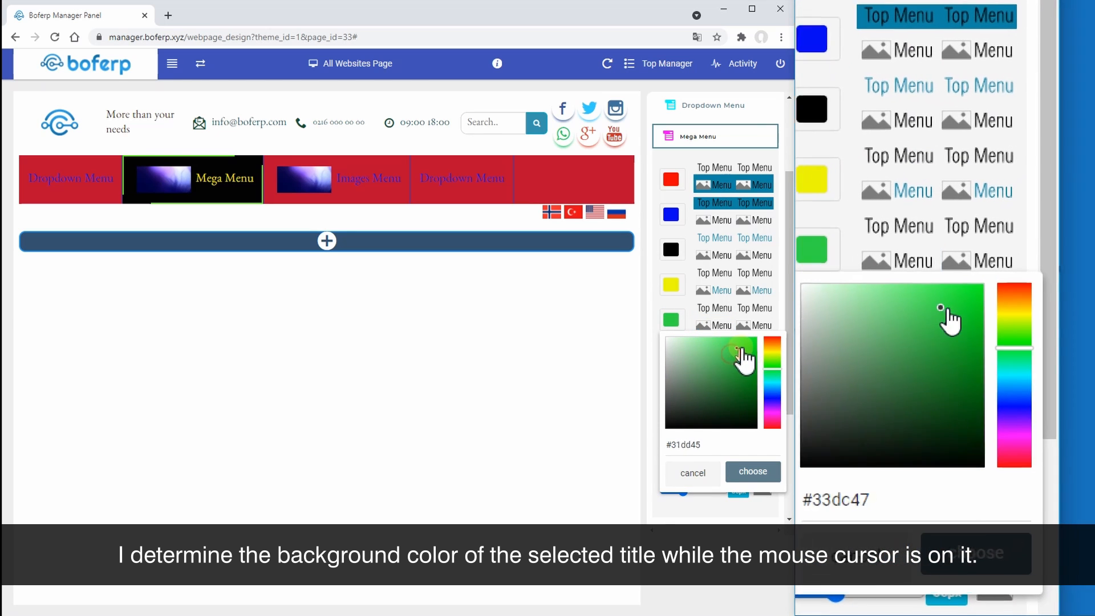
{"action": "left_click", "coordinate": [742, 346]}
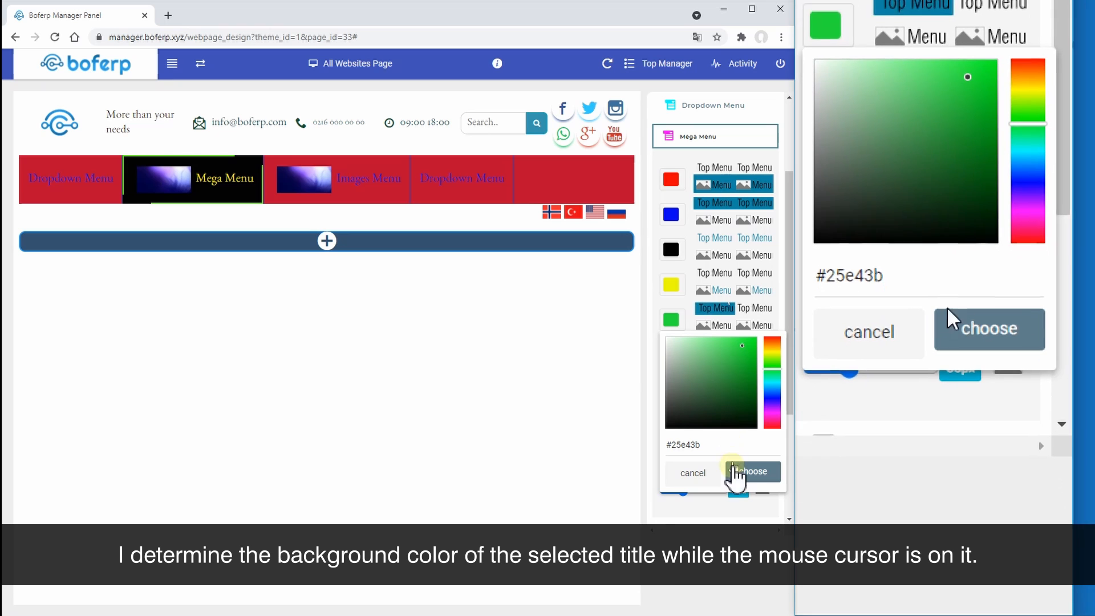
{"action": "left_click", "coordinate": [736, 471]}
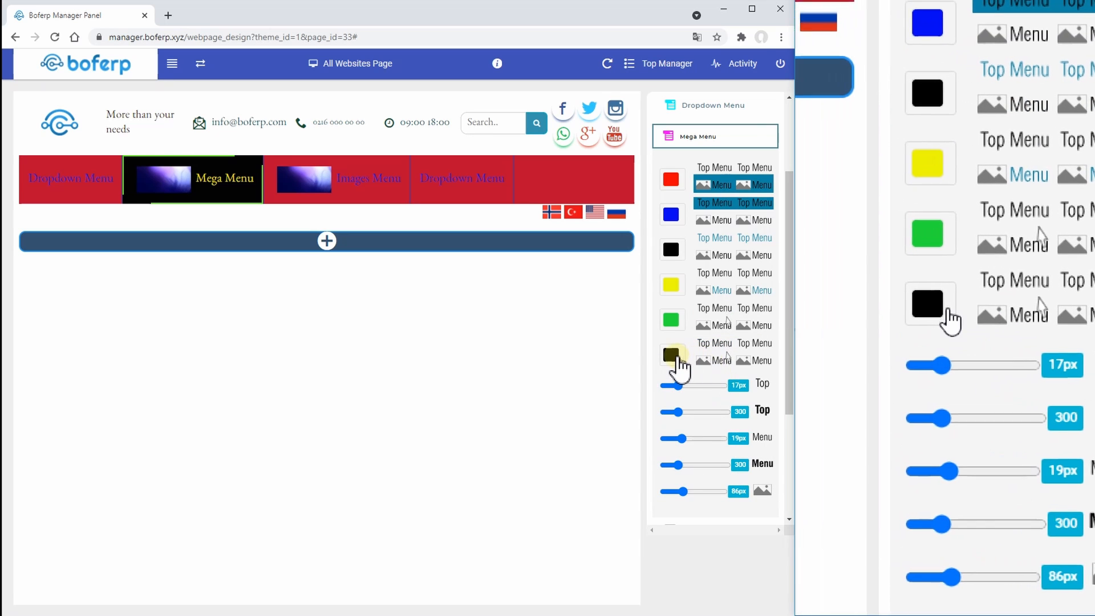
Set the mega menu's mouse-over text color to blue (#1e2edd).
{"action": "left_click", "coordinate": [675, 357]}
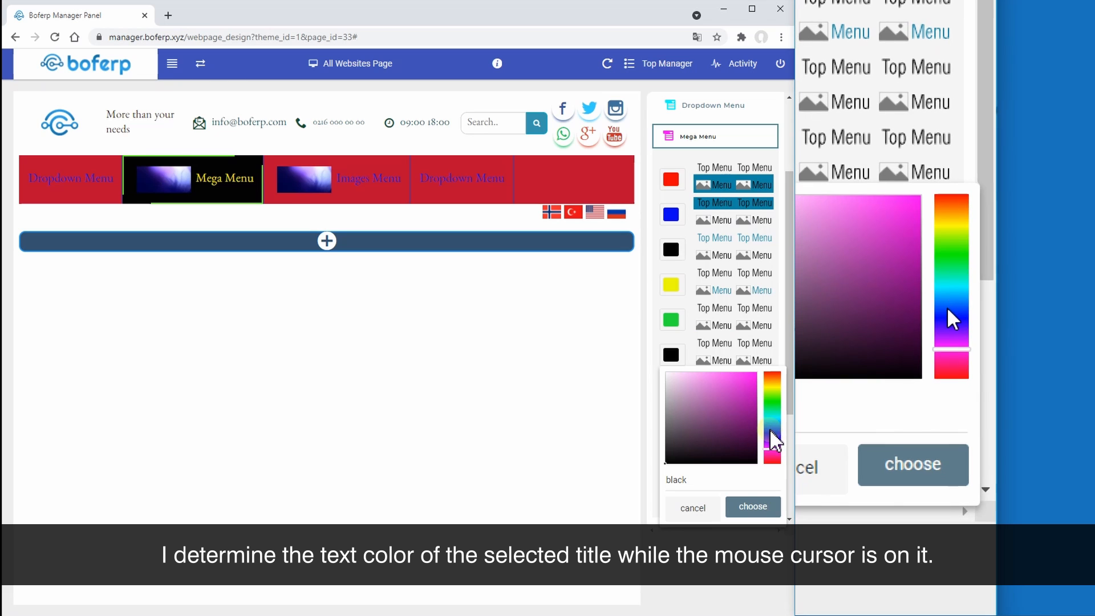
{"action": "left_click", "coordinate": [772, 432]}
{"action": "left_click", "coordinate": [741, 410]}
{"action": "left_click_drag", "start_coordinate": [742, 411], "coordinate": [745, 387]}
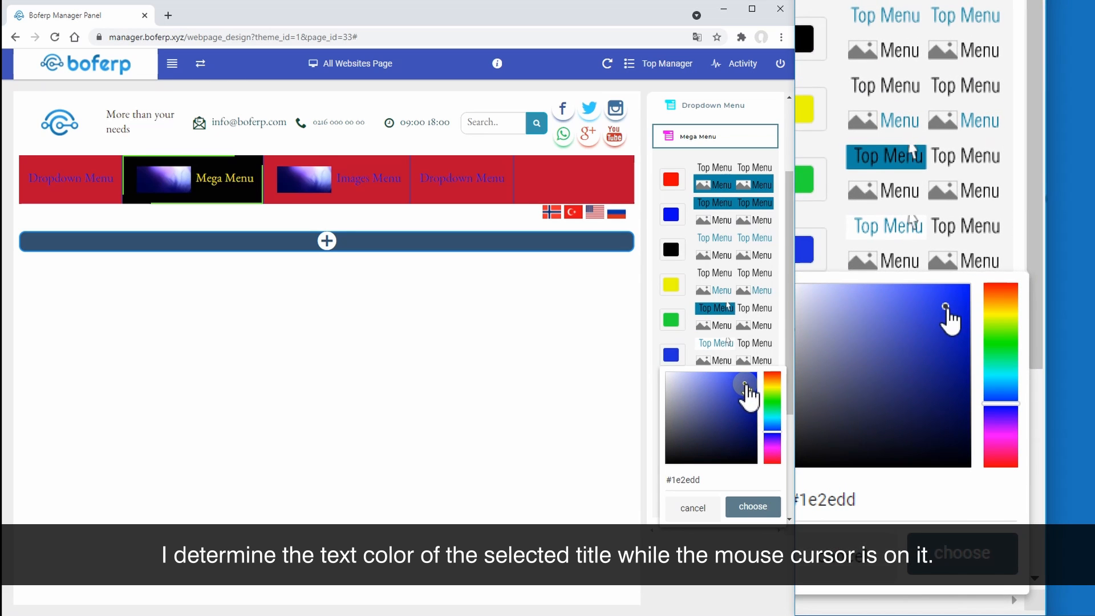
{"action": "left_click", "coordinate": [731, 505]}
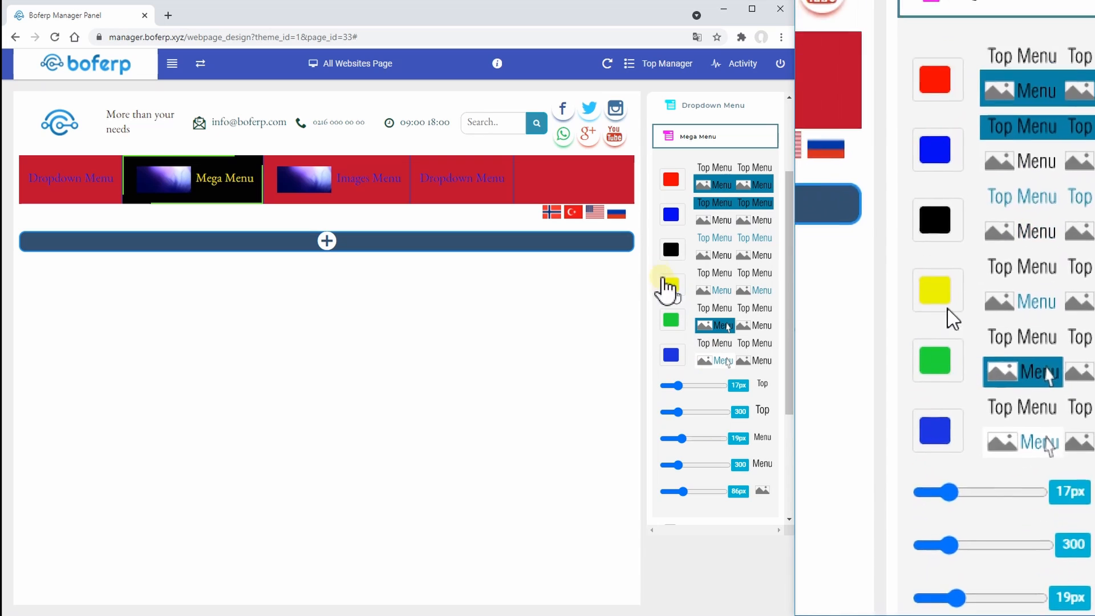
Set the mega menu's title text size to 22px and its thickness to 600.
{"action": "mouse_move", "coordinate": [220, 197]}
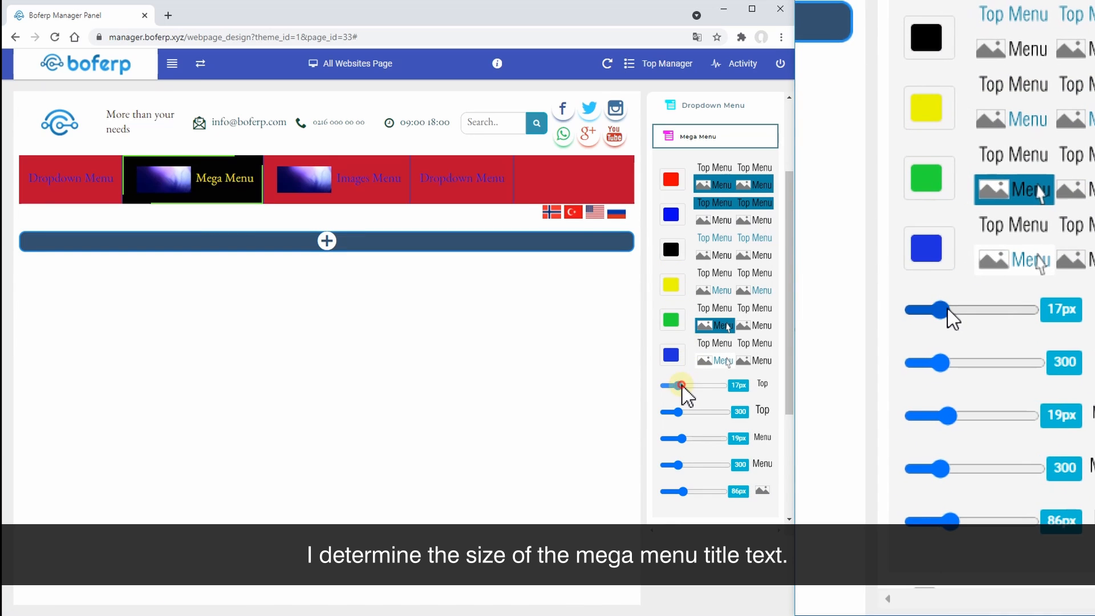
{"action": "left_click_drag", "start_coordinate": [679, 385], "coordinate": [706, 411]}
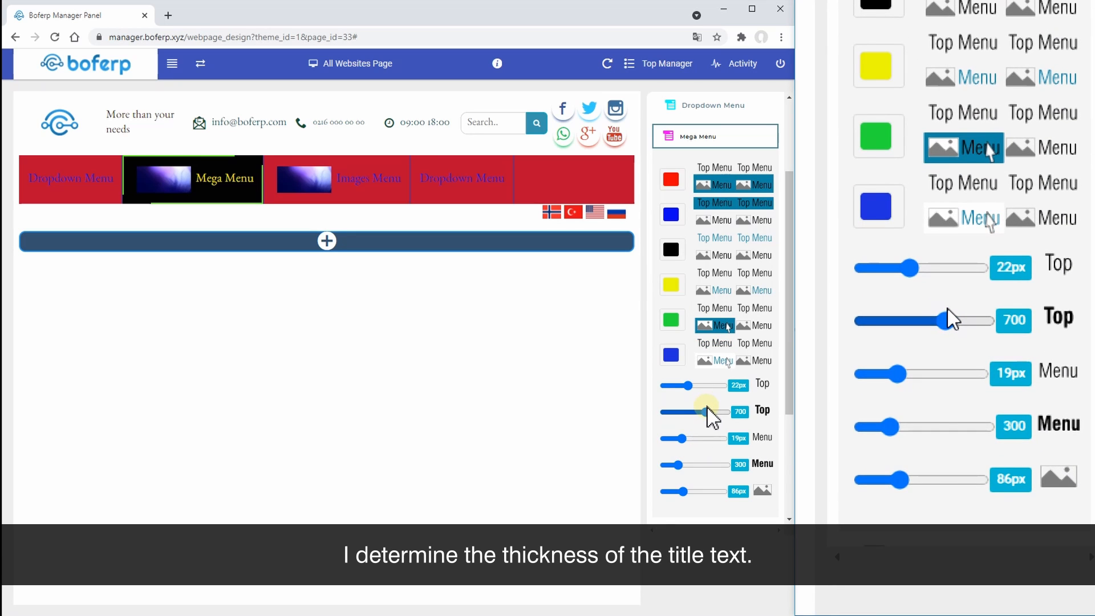
{"action": "left_click_drag", "start_coordinate": [703, 412], "coordinate": [699, 404]}
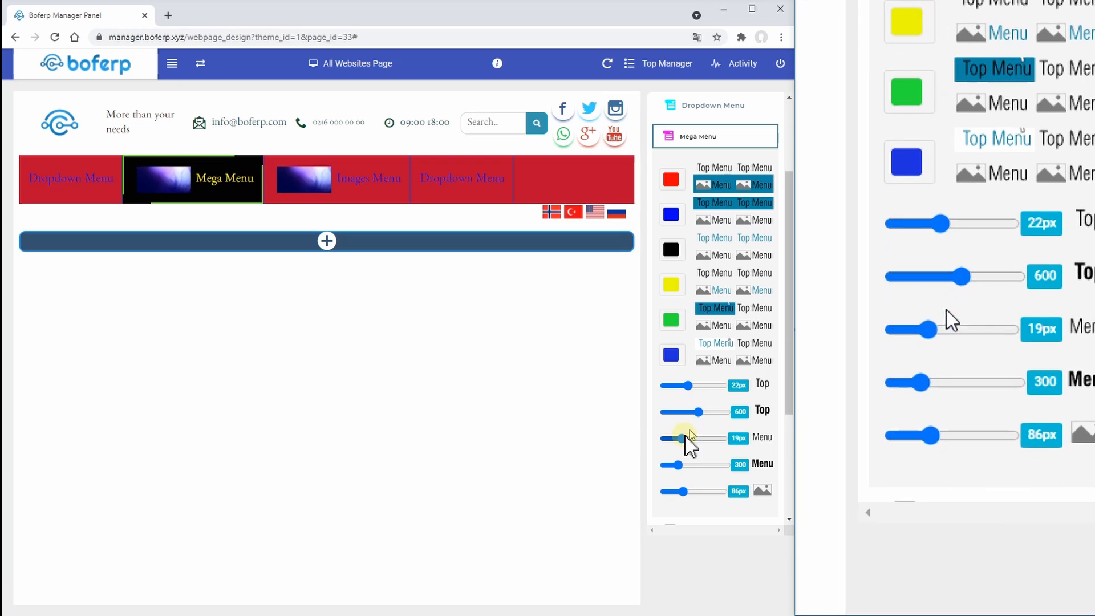
Set the mega menu's item text to 22px with thickness 700, and its picture height to 152px.
{"action": "left_click", "coordinate": [683, 438]}
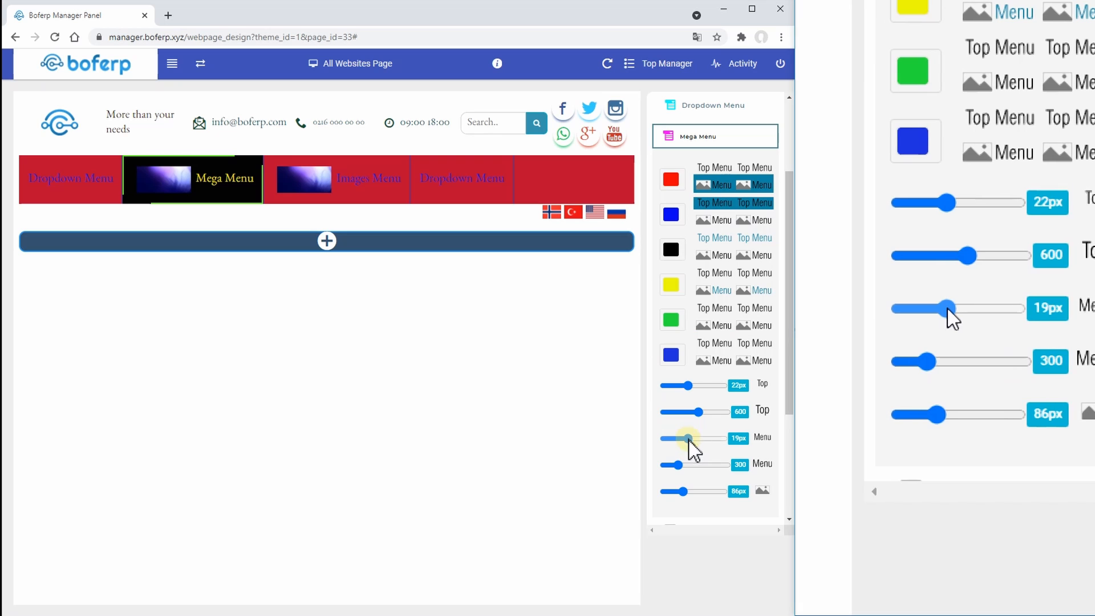
{"action": "left_click_drag", "start_coordinate": [689, 440], "coordinate": [690, 439]}
{"action": "left_click", "coordinate": [680, 465]}
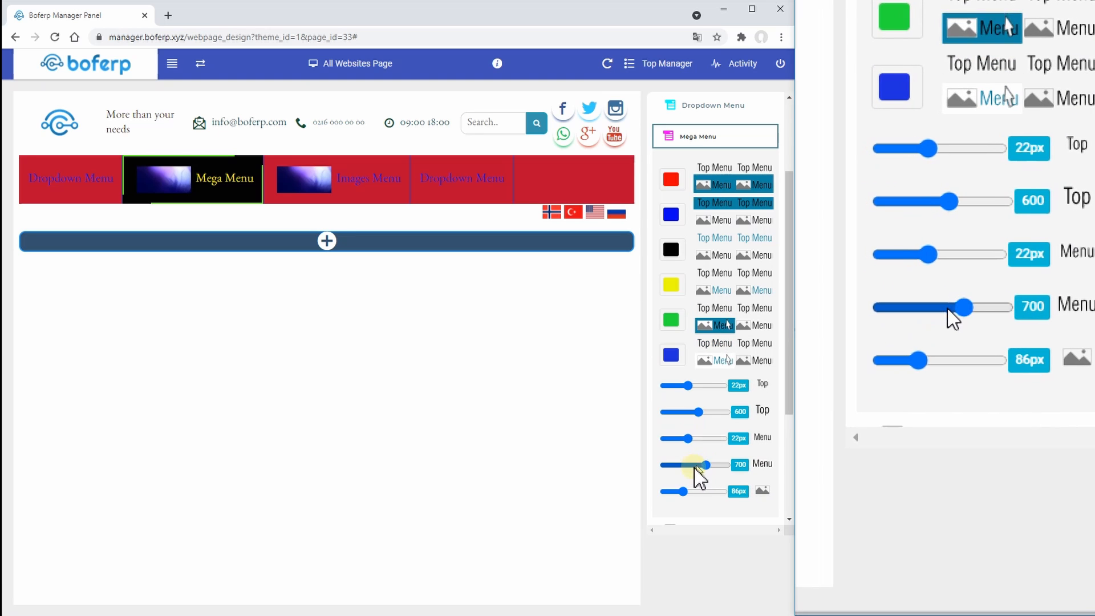
{"action": "left_click", "coordinate": [687, 493]}
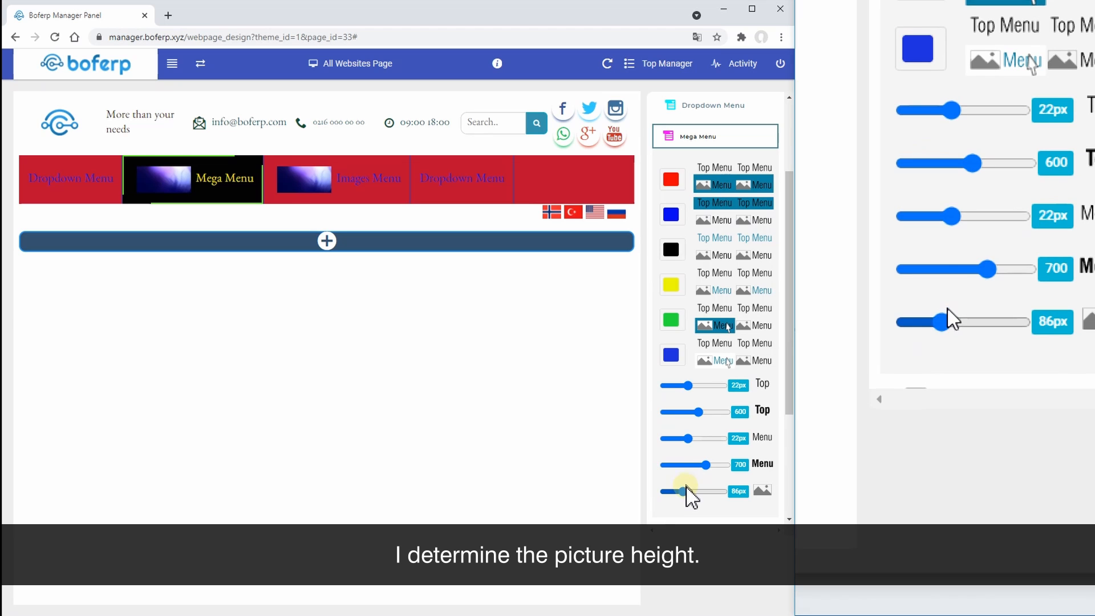
{"action": "left_click", "coordinate": [686, 492]}
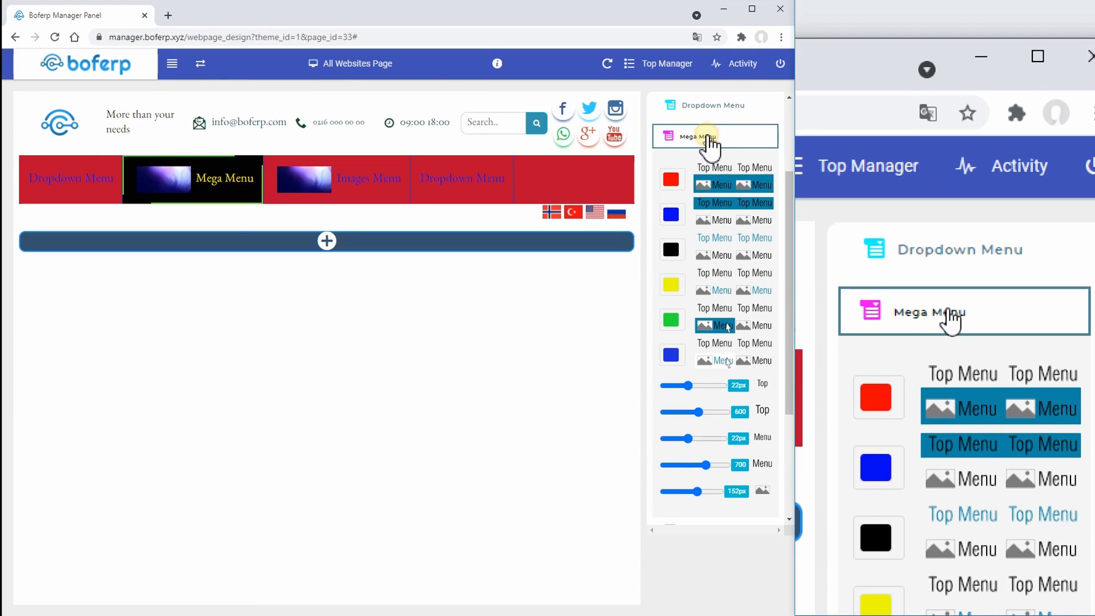
Switch from the Mega Menu settings to the Image Menu design settings.
{"action": "left_click", "coordinate": [708, 137]}
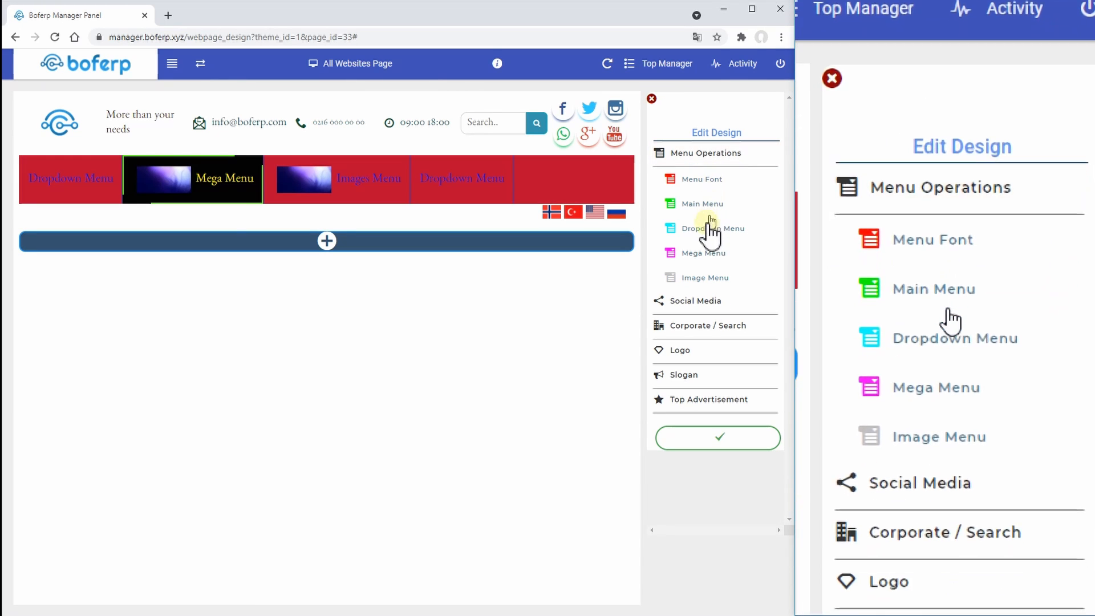
{"action": "left_click", "coordinate": [703, 276]}
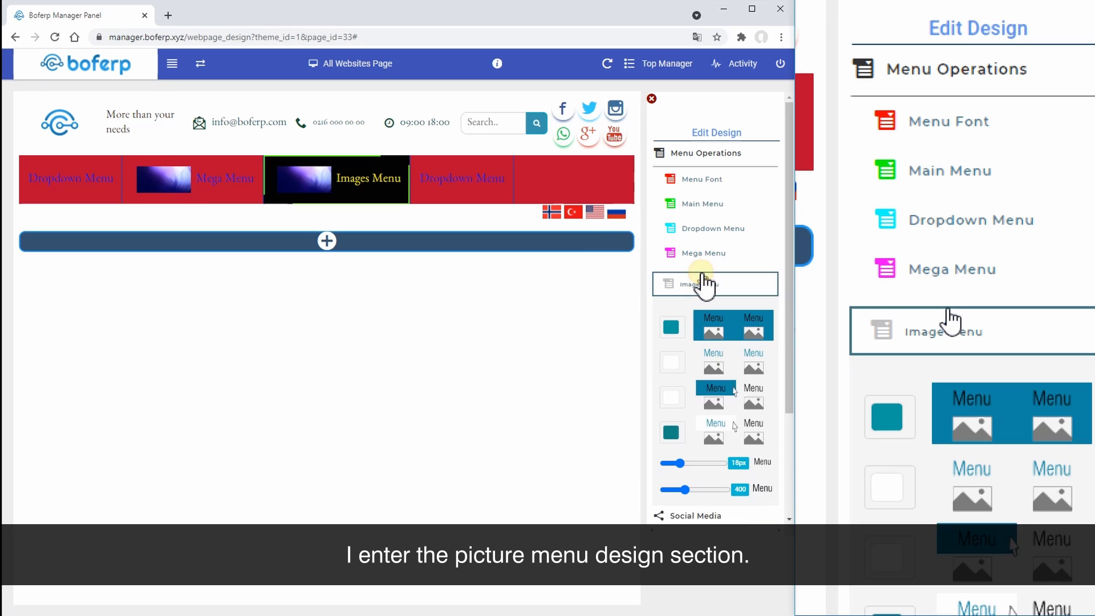
{"action": "scroll", "coordinate": [706, 283], "scroll_direction": "down", "scroll_amount": 2}
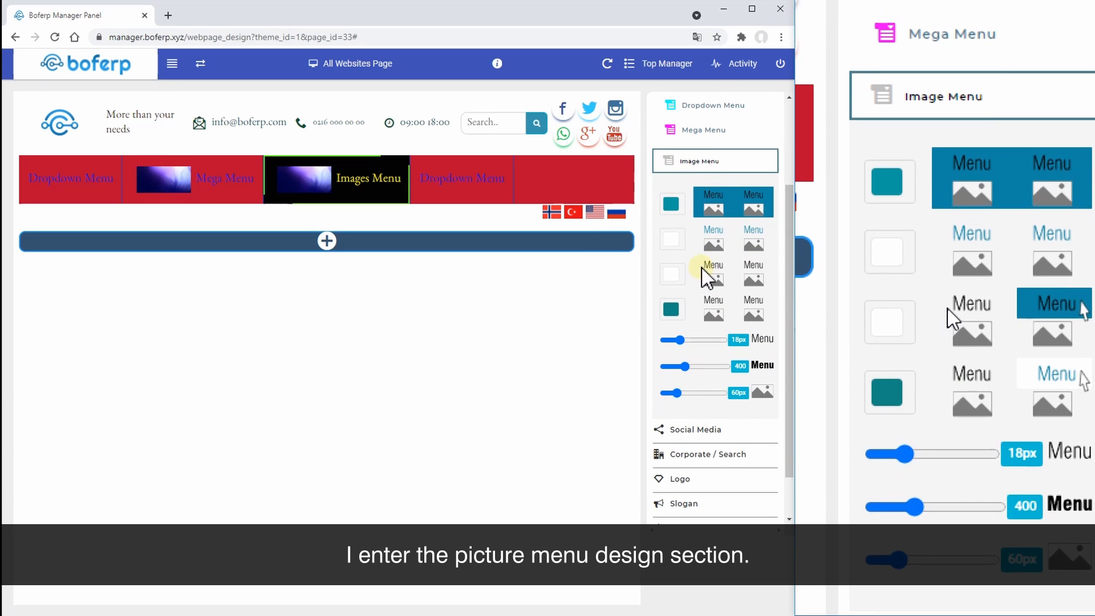
{"action": "scroll", "coordinate": [710, 262], "scroll_direction": "down", "scroll_amount": 1}
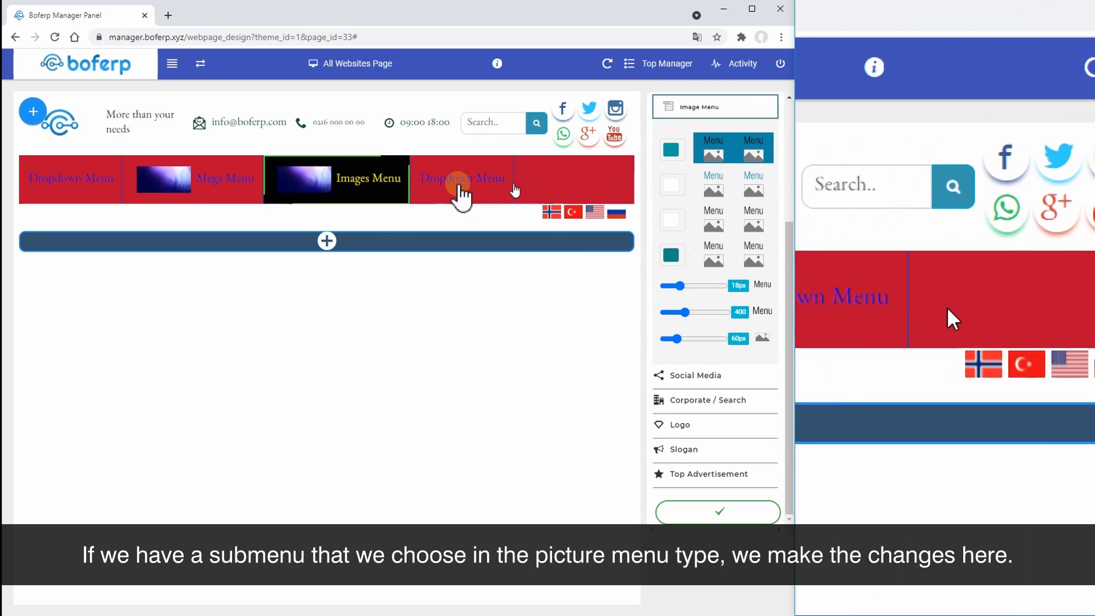
{"action": "mouse_move", "coordinate": [357, 196]}
{"action": "left_click", "coordinate": [383, 222]}
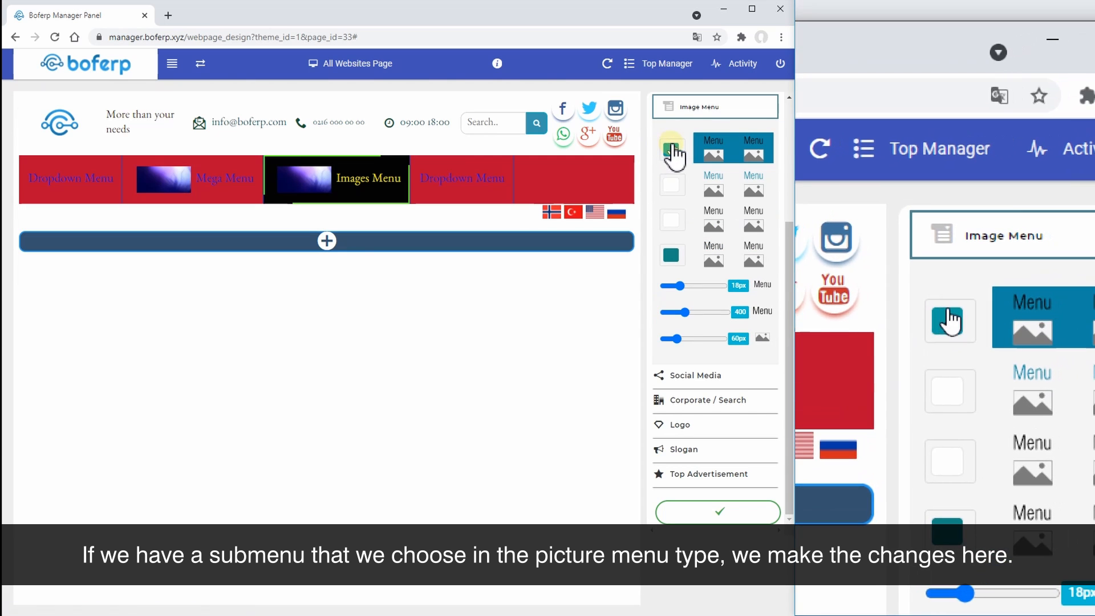
Set the image menu's background color to black and its text color to yellow (#ecf500).
{"action": "left_click", "coordinate": [671, 150]}
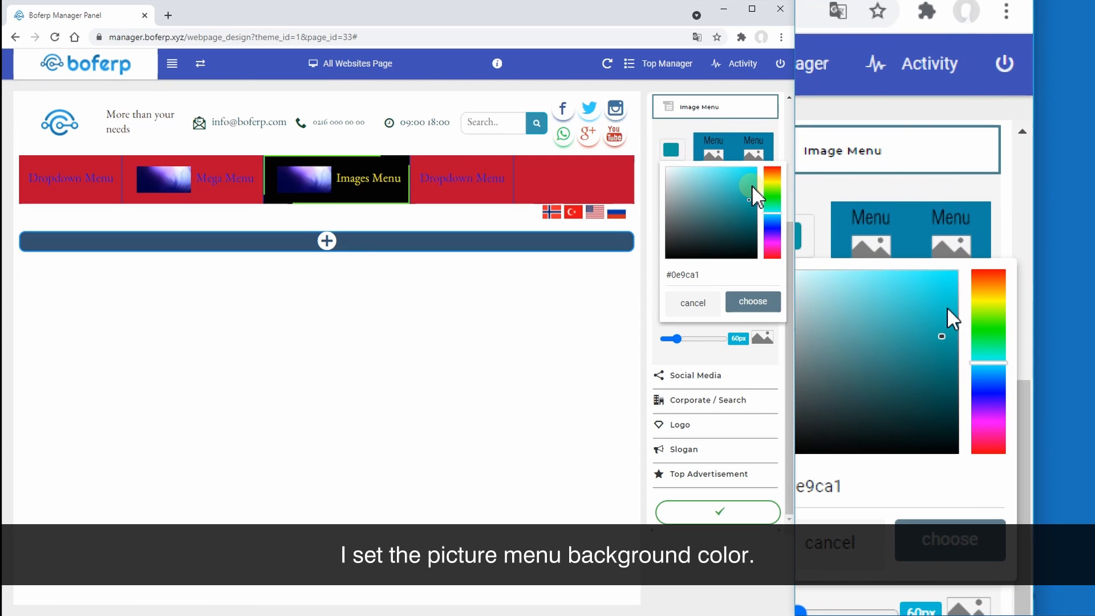
{"action": "left_click_drag", "start_coordinate": [752, 184], "coordinate": [665, 265]}
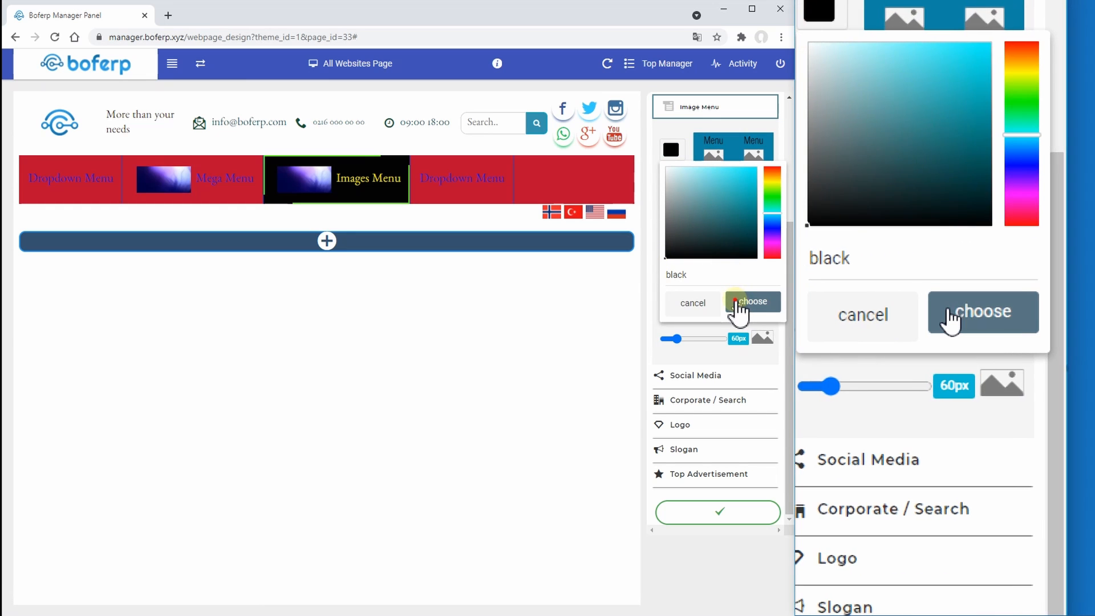
{"action": "left_click", "coordinate": [739, 304]}
{"action": "left_click", "coordinate": [673, 188]}
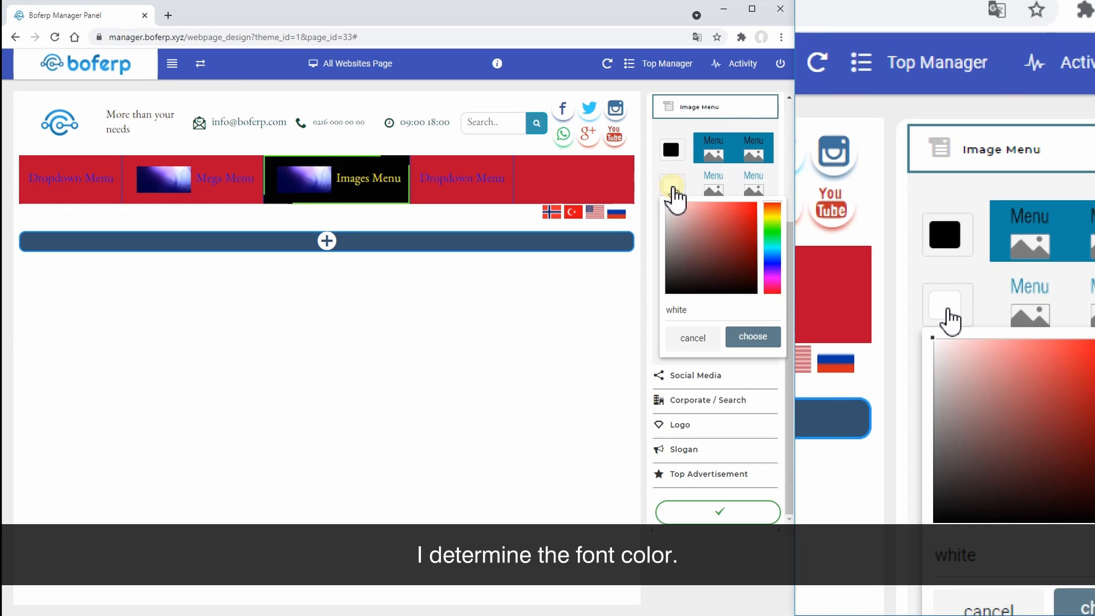
{"action": "left_click", "coordinate": [742, 214]}
{"action": "left_click", "coordinate": [768, 217]}
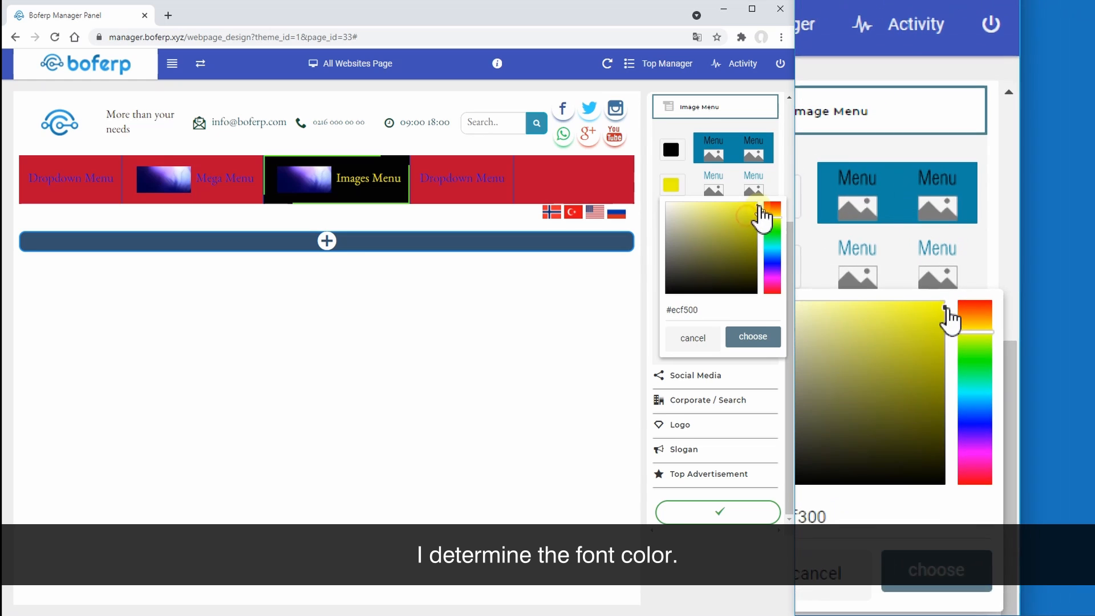
{"action": "left_click", "coordinate": [730, 337]}
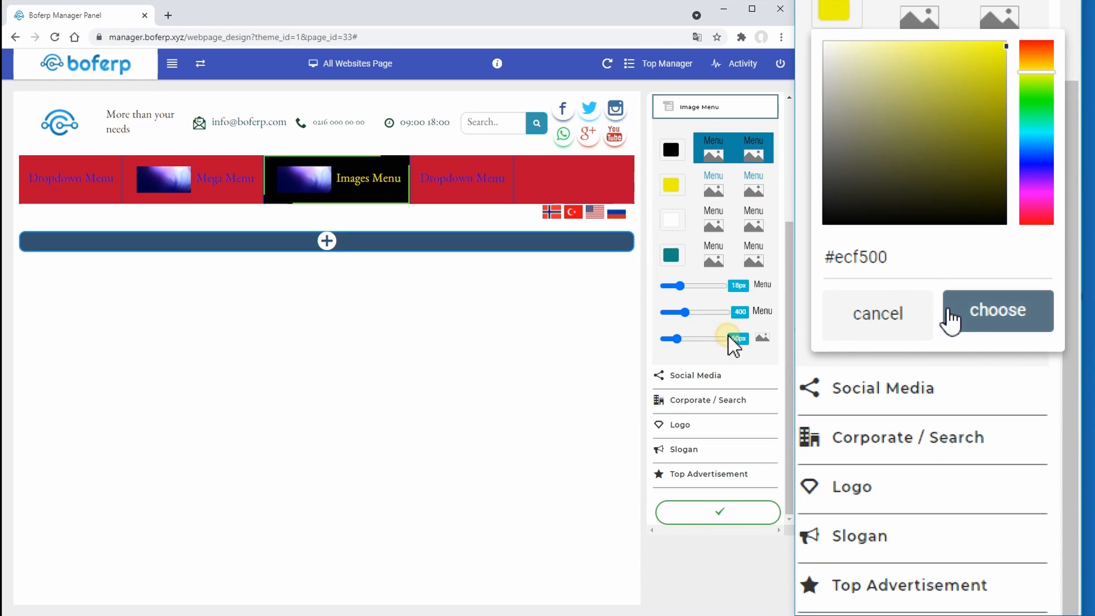
Set the image menu's mouse-over background color to red (#f50808) and its mouse-over text color to white.
{"action": "left_click", "coordinate": [671, 224]}
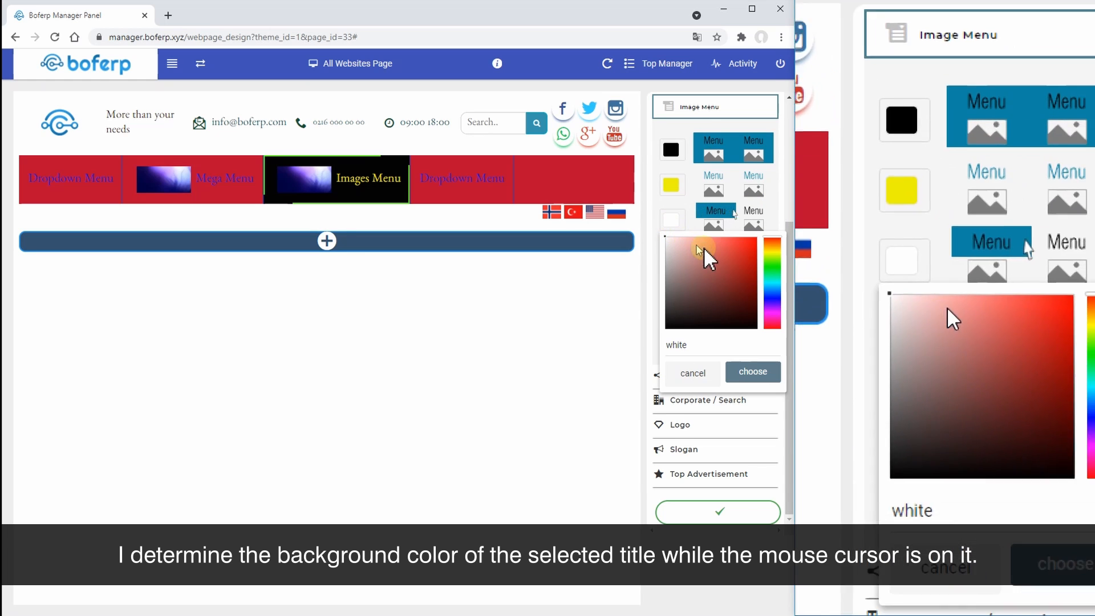
{"action": "left_click_drag", "start_coordinate": [703, 247], "coordinate": [757, 242]}
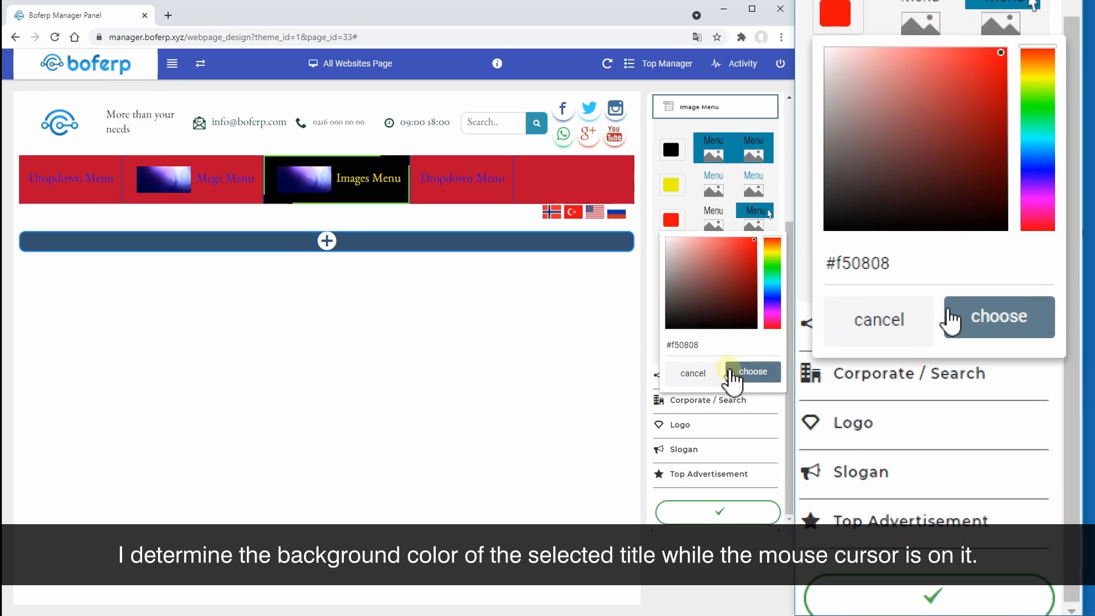
{"action": "left_click", "coordinate": [730, 376]}
{"action": "left_click", "coordinate": [676, 256]}
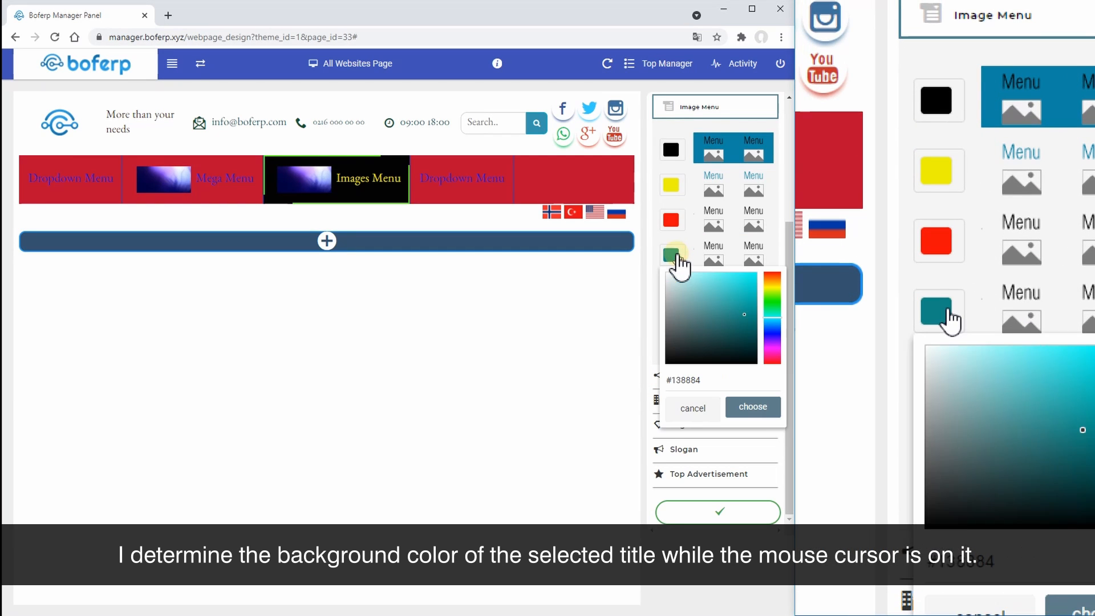
{"action": "left_click", "coordinate": [683, 295]}
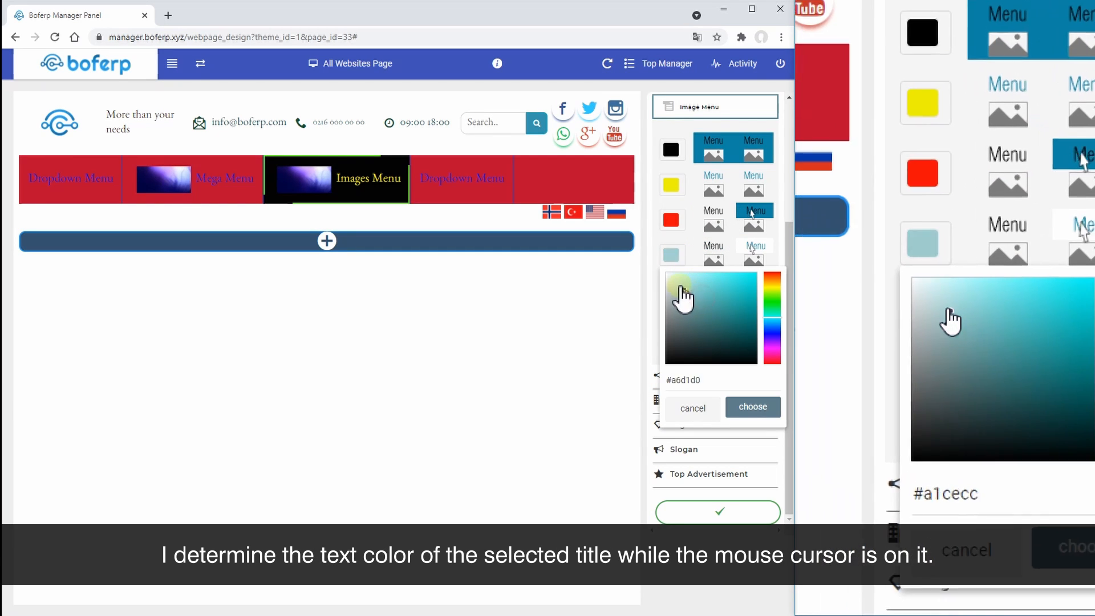
{"action": "left_click_drag", "start_coordinate": [682, 296], "coordinate": [663, 274]}
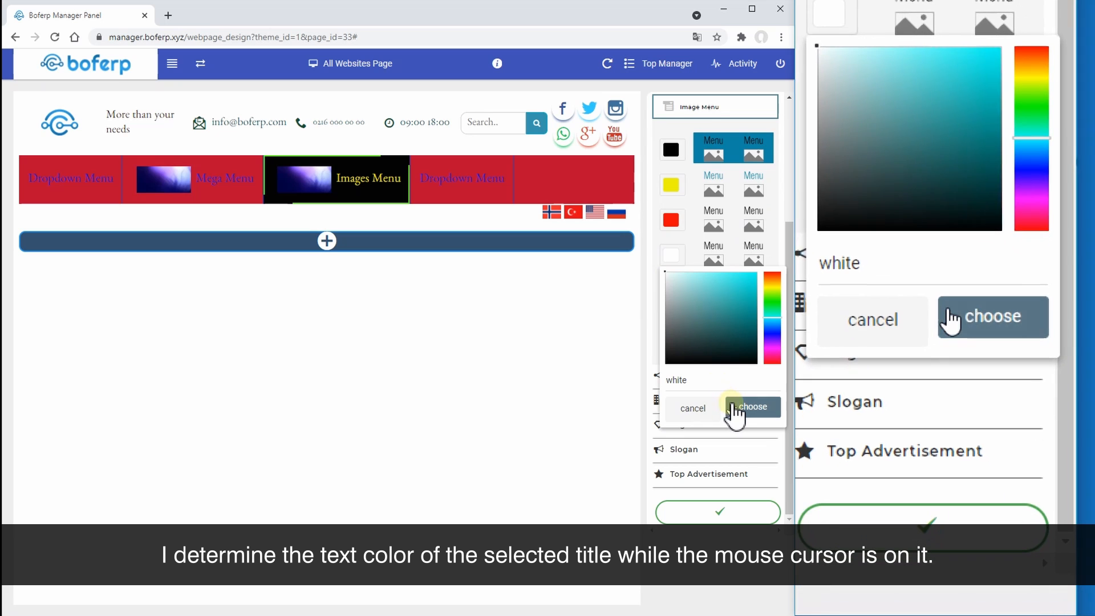
{"action": "left_click", "coordinate": [733, 406]}
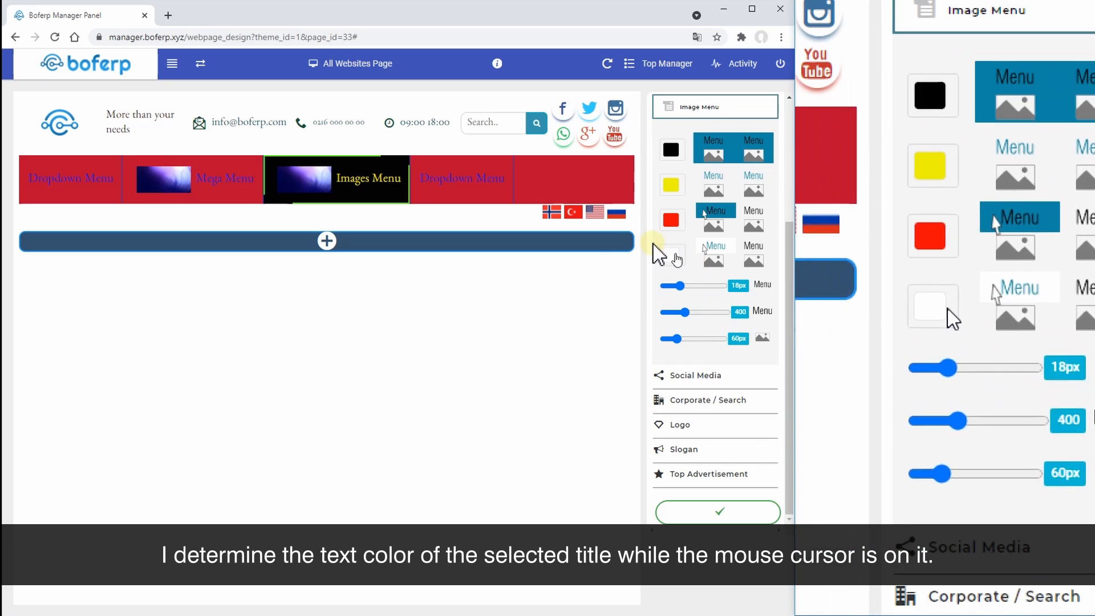
Set the image menu's text size to 18px with thickness 600, and its picture height to 137px.
{"action": "mouse_move", "coordinate": [383, 200]}
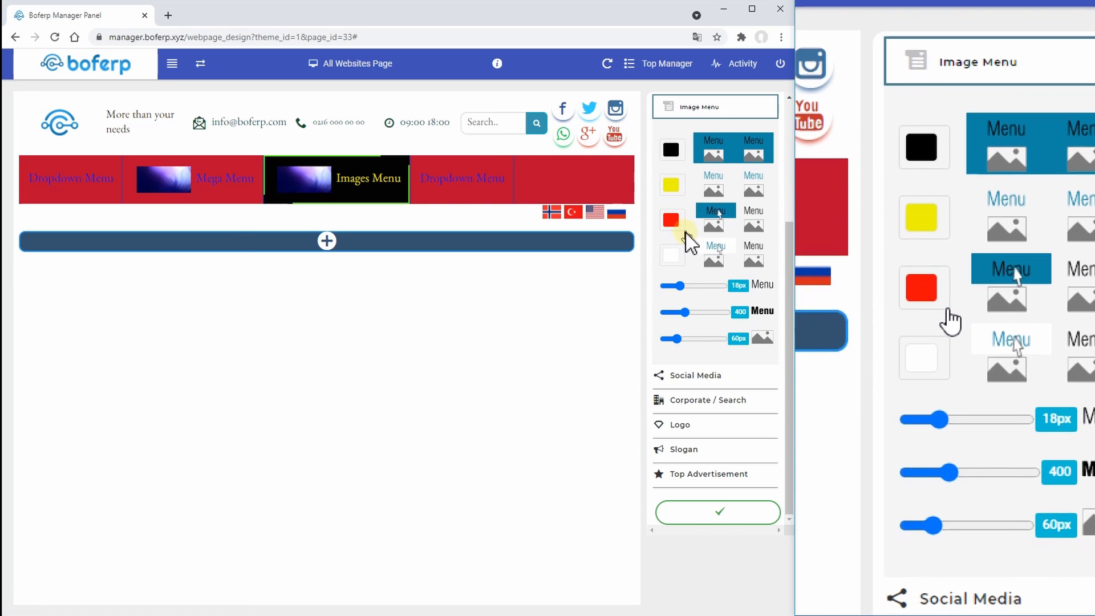
{"action": "left_click", "coordinate": [680, 285]}
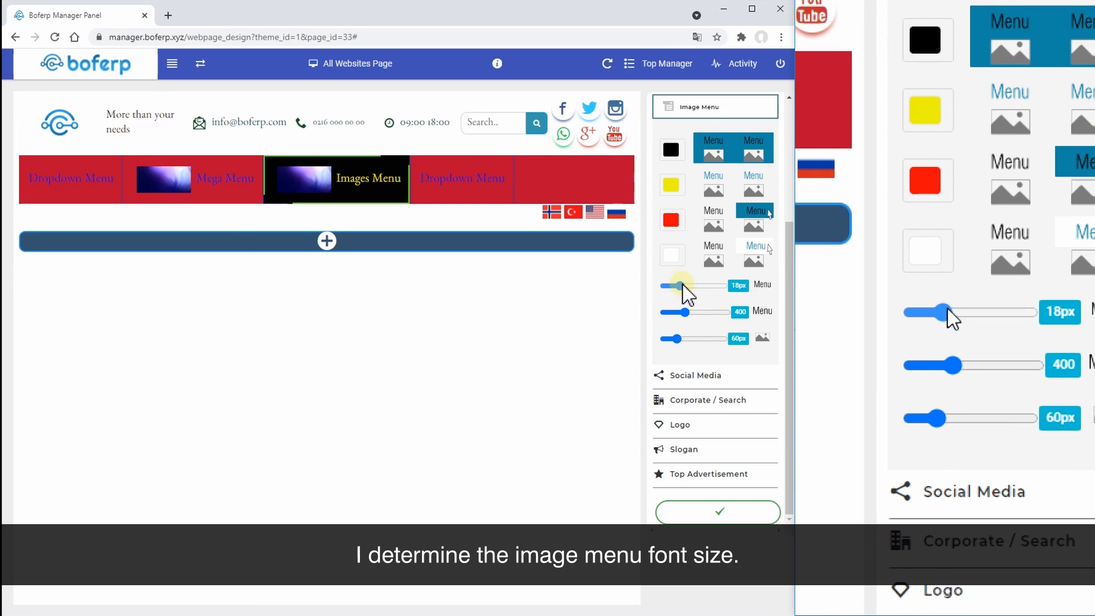
{"action": "left_click_drag", "start_coordinate": [689, 287], "coordinate": [682, 288]}
{"action": "left_click", "coordinate": [685, 287]}
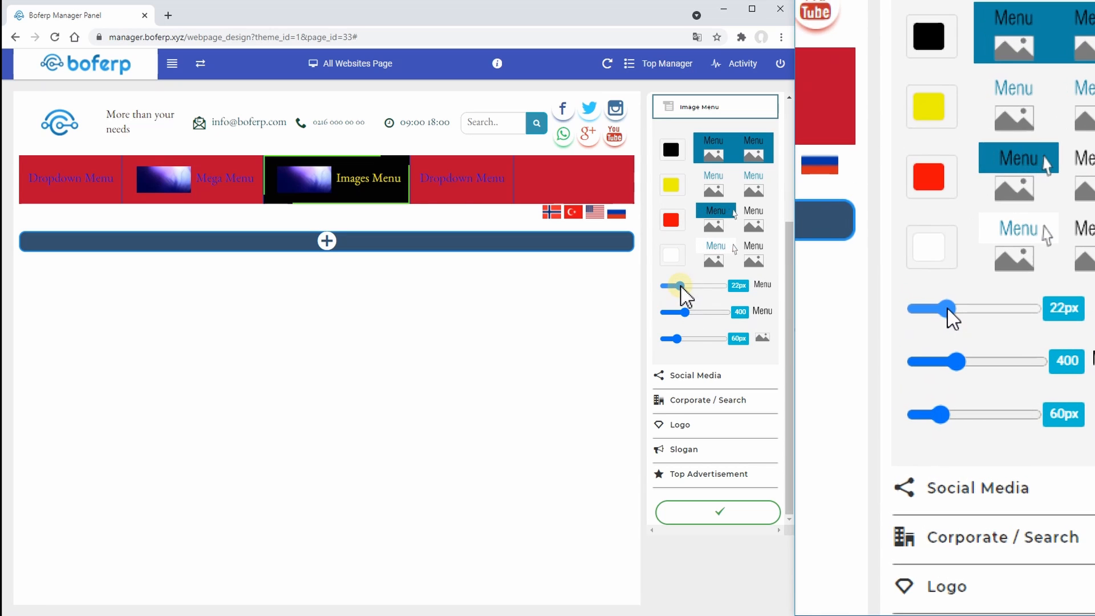
{"action": "left_click", "coordinate": [686, 312]}
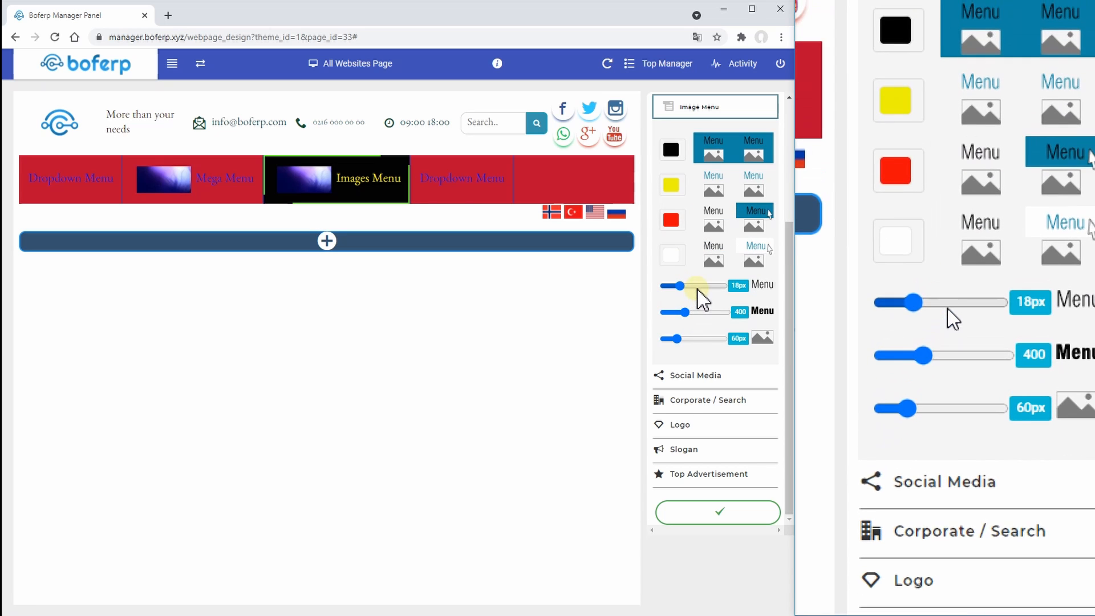
{"action": "left_click_drag", "start_coordinate": [695, 301], "coordinate": [697, 312]}
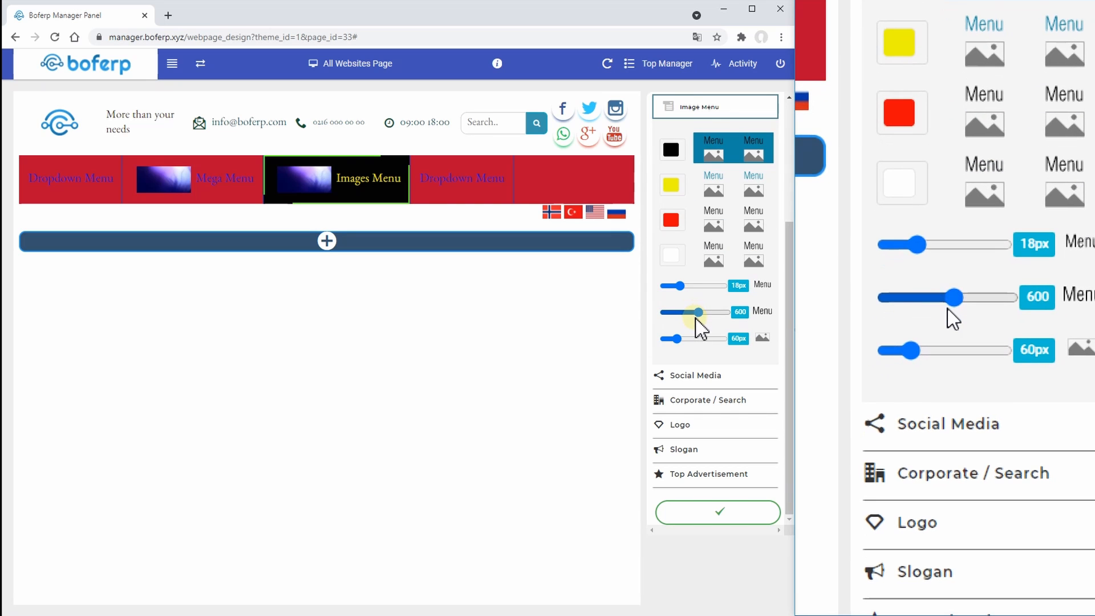
{"action": "left_click_drag", "start_coordinate": [684, 339], "coordinate": [694, 338]}
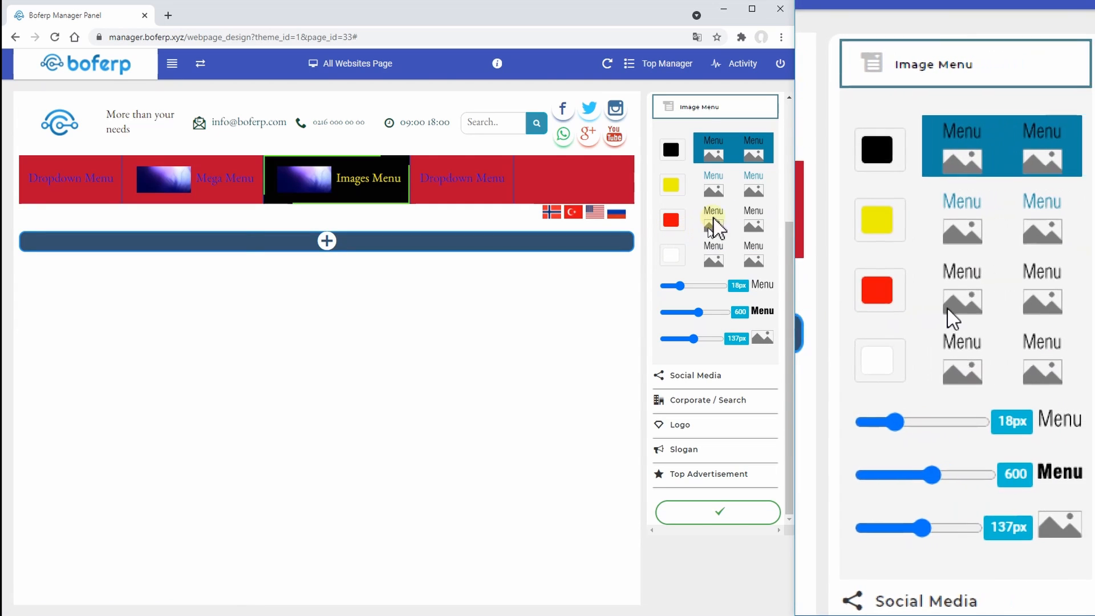
Switch from the Image Menu settings to the Social Media settings and set the social media icon size to 16px.
{"action": "left_click", "coordinate": [707, 110]}
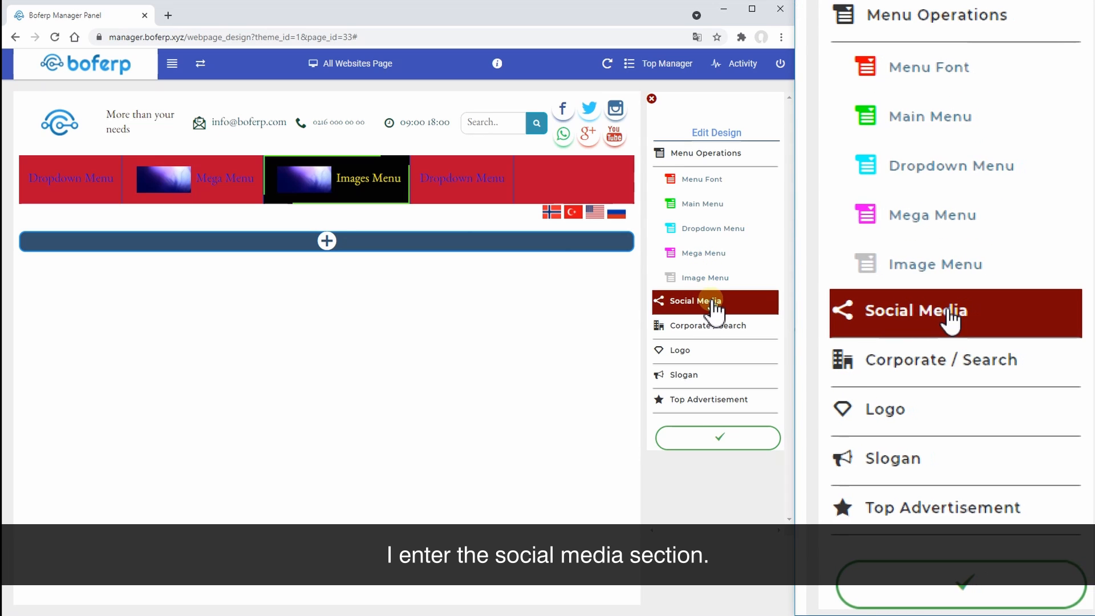
{"action": "left_click", "coordinate": [706, 306]}
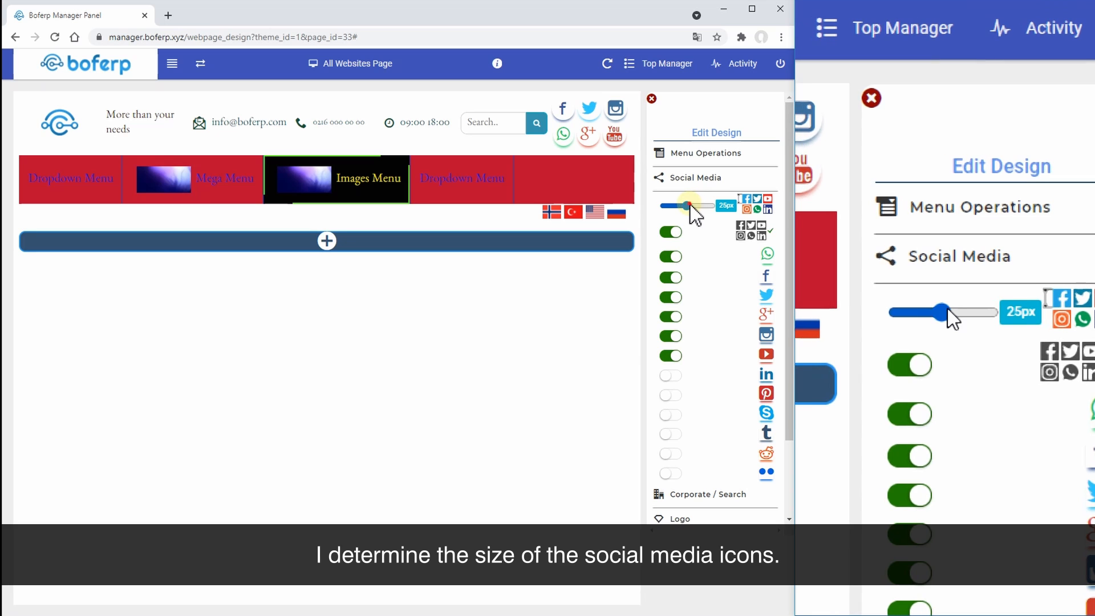
{"action": "left_click", "coordinate": [691, 207]}
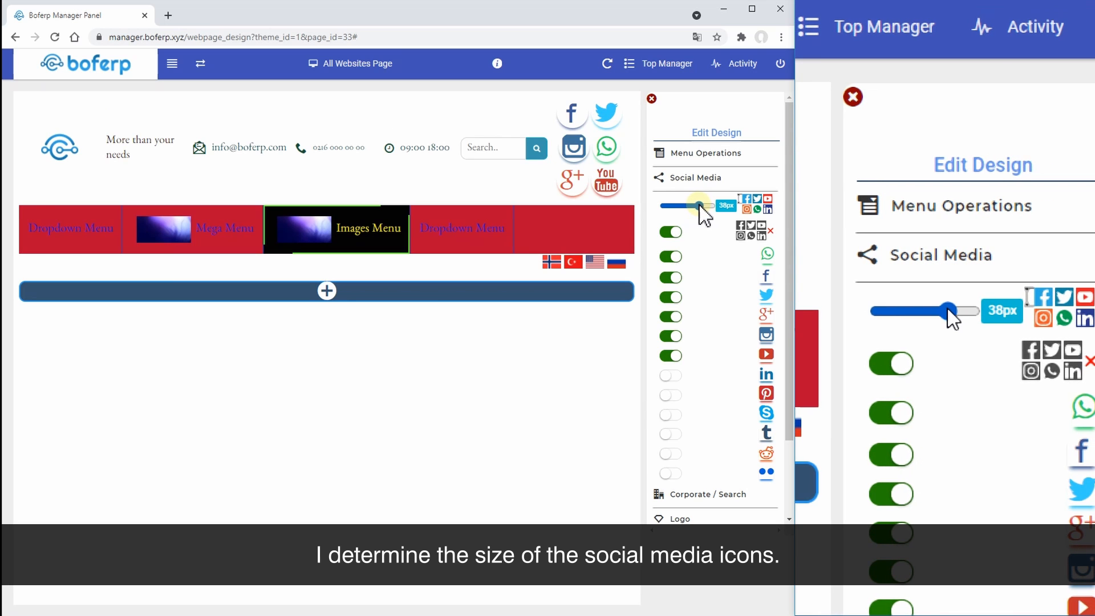
{"action": "left_click_drag", "start_coordinate": [688, 205], "coordinate": [679, 208]}
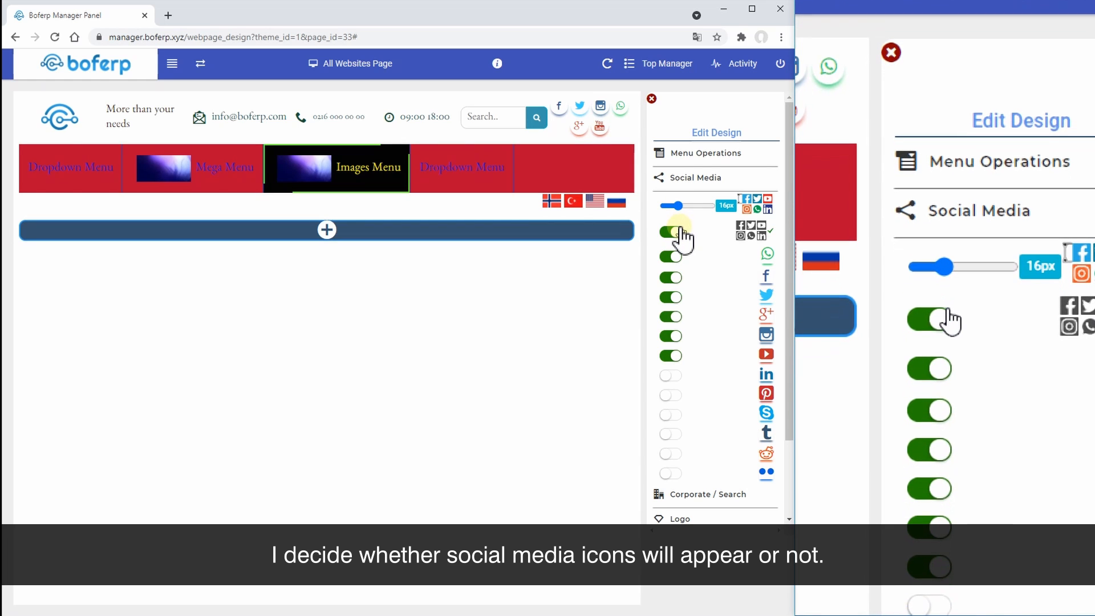
Hide all the social media icons and show them again, and do the same with the WhatsApp icon alone.
{"action": "left_click", "coordinate": [676, 231]}
{"action": "left_click", "coordinate": [678, 231]}
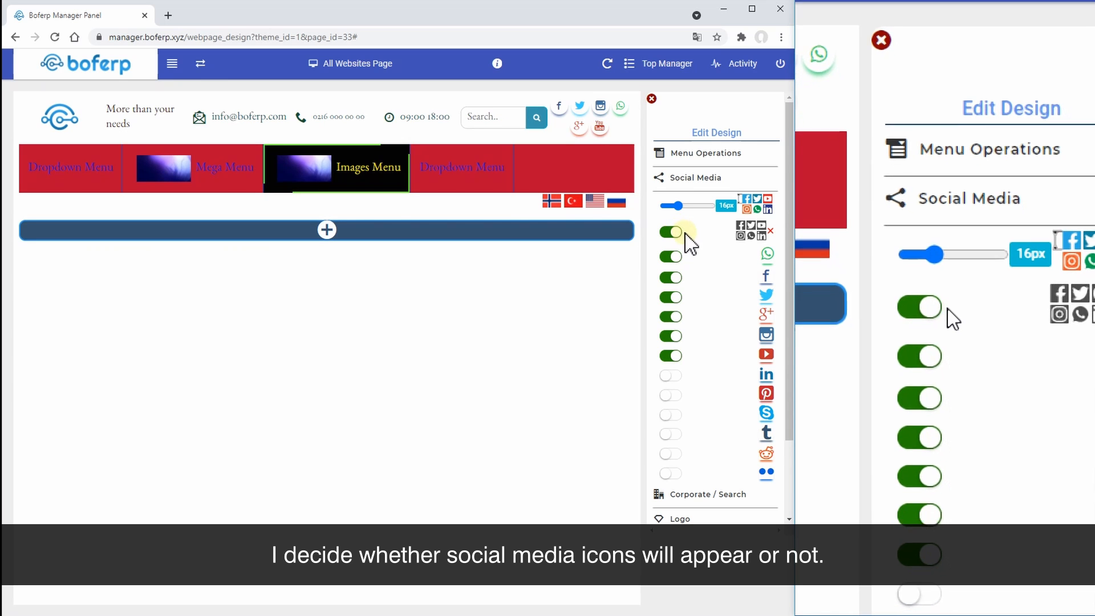
{"action": "left_click", "coordinate": [677, 258]}
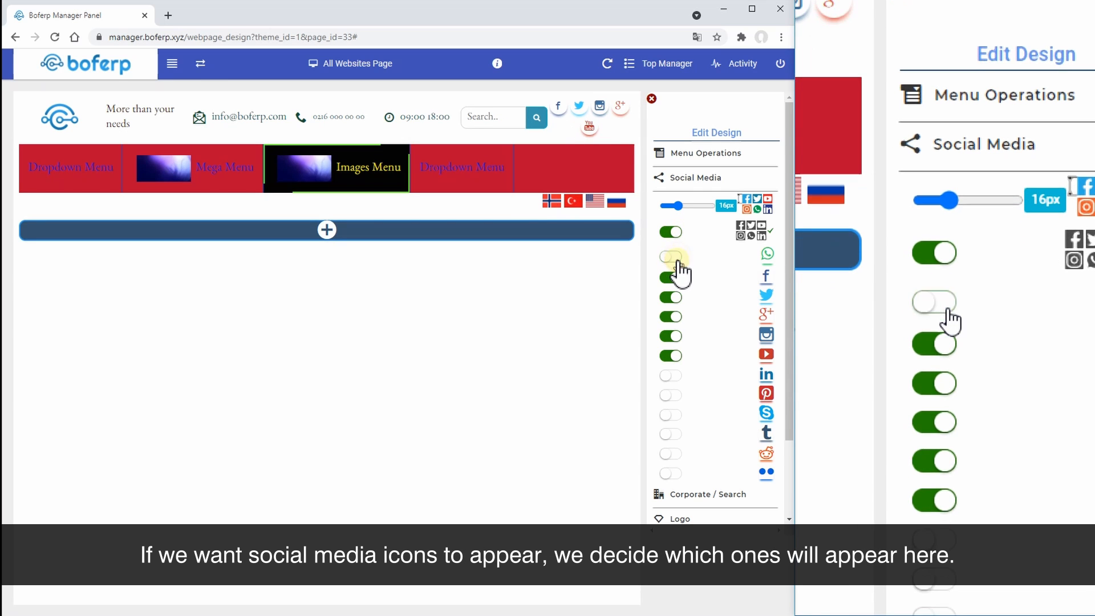
{"action": "left_click", "coordinate": [678, 258]}
Hide the Twitter icon, keep Google+ shown, and enable the LinkedIn and Pinterest icons in the website header.
{"action": "left_click", "coordinate": [678, 297]}
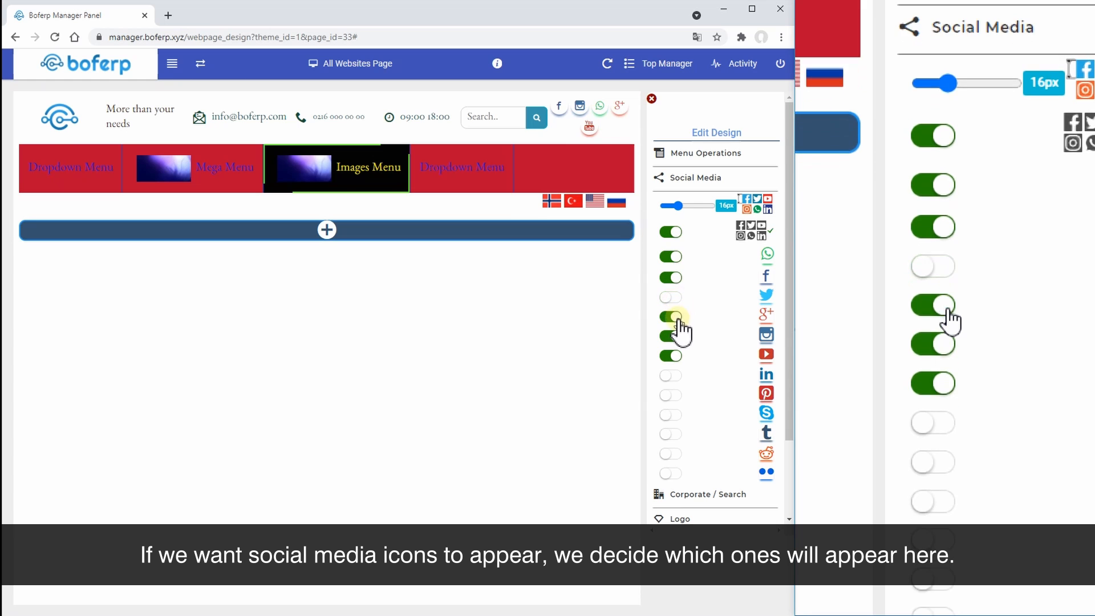
{"action": "left_click", "coordinate": [678, 317]}
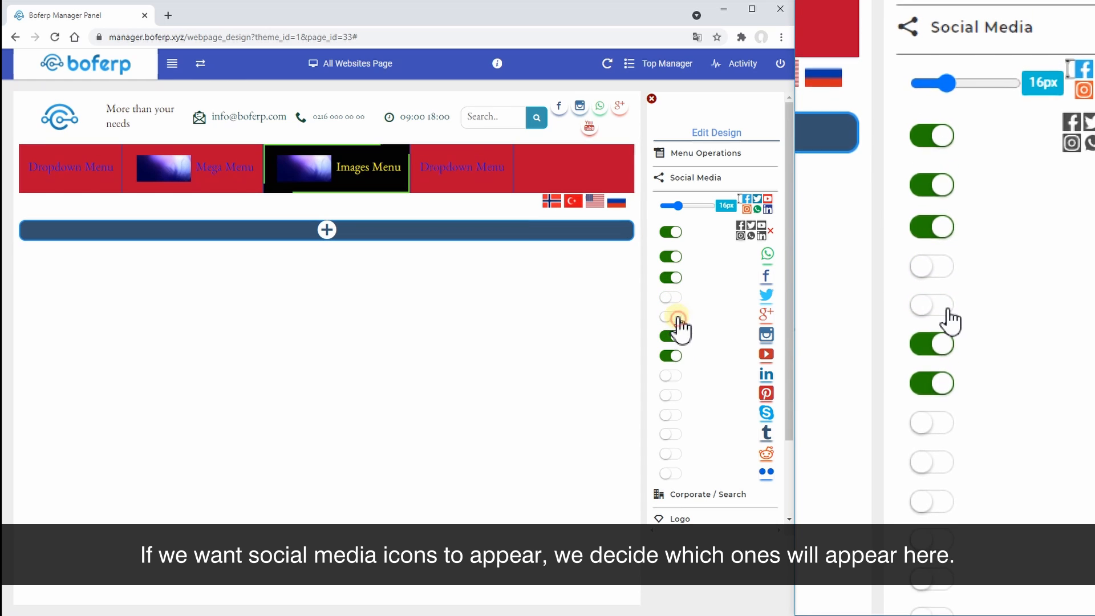
{"action": "left_click", "coordinate": [678, 375]}
{"action": "left_click", "coordinate": [678, 395]}
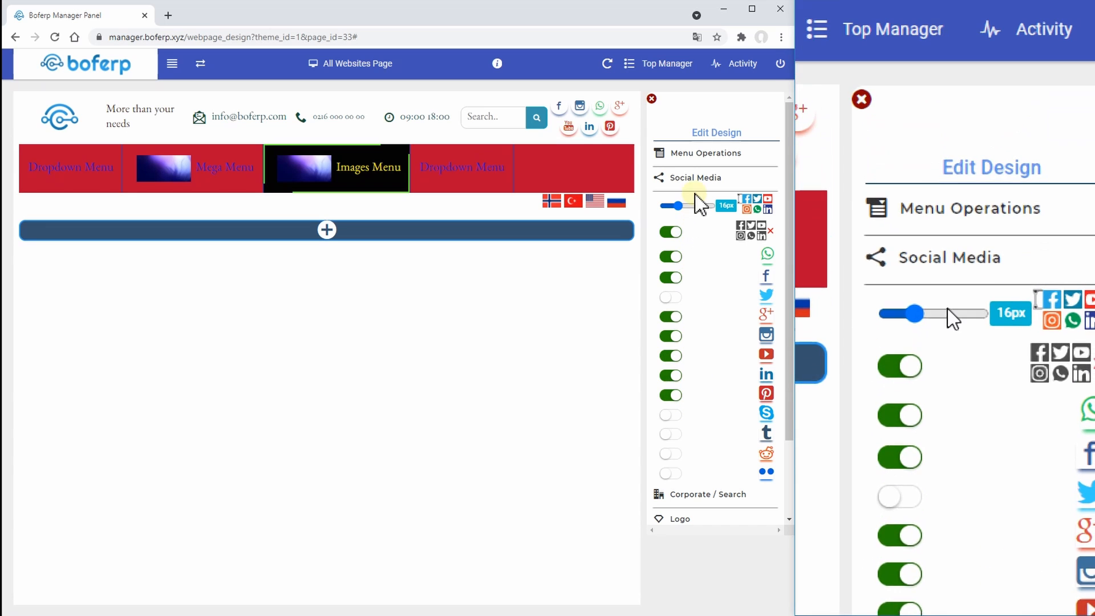
Switch from the Social Media settings to the font settings of the Corporate / Search section.
{"action": "left_click", "coordinate": [697, 178]}
{"action": "left_click", "coordinate": [702, 205]}
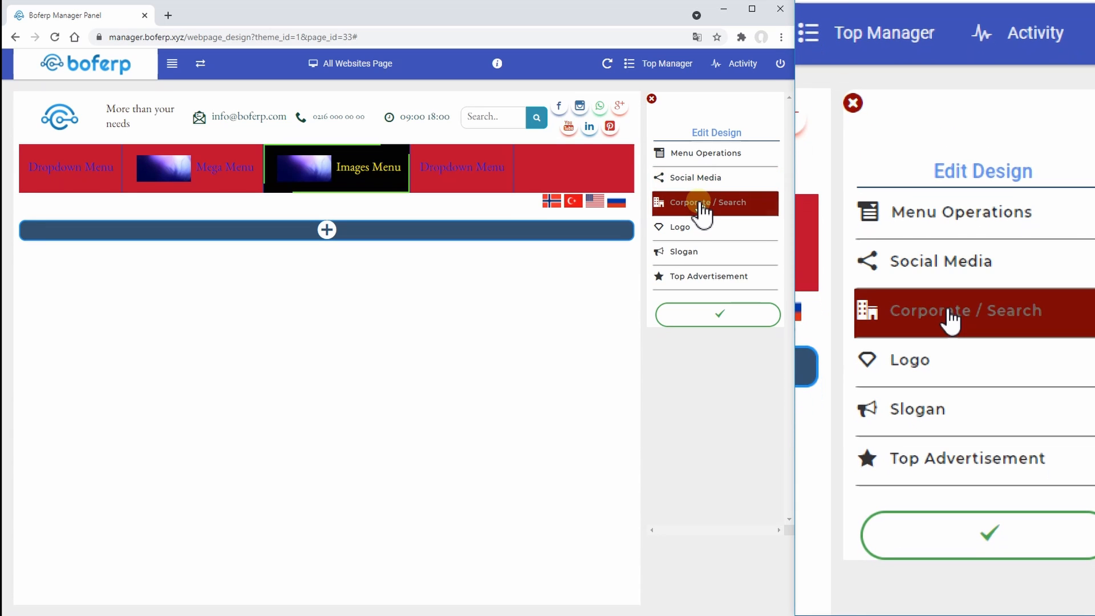
{"action": "left_click", "coordinate": [701, 204]}
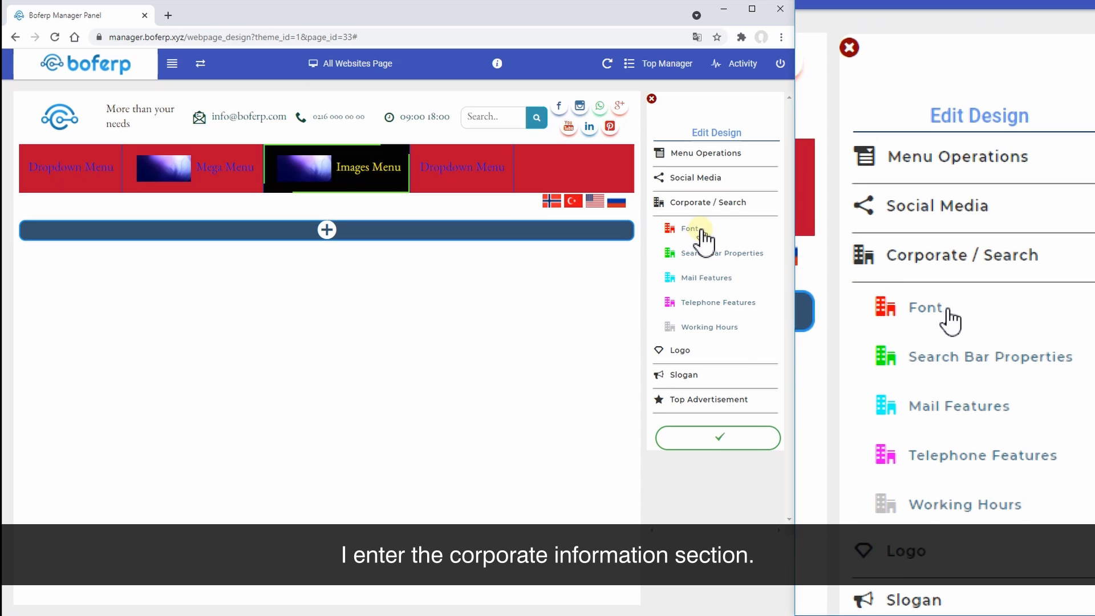
{"action": "left_click", "coordinate": [706, 232]}
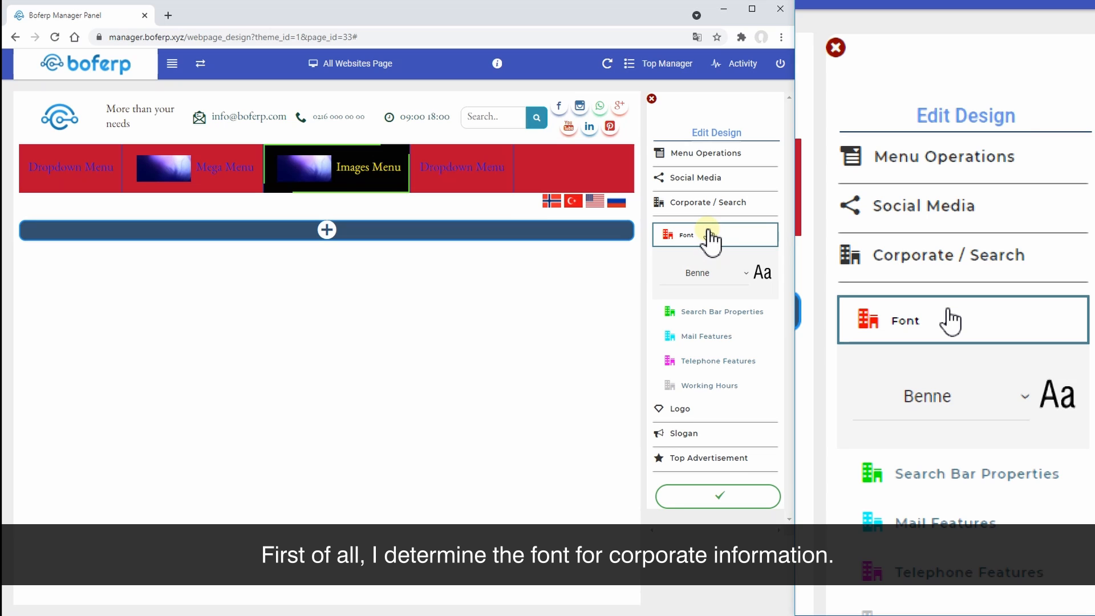
Try the Ballet font for the corporate information and set it to Berkshire Swash instead.
{"action": "left_click", "coordinate": [708, 279]}
{"action": "left_click", "coordinate": [710, 301]}
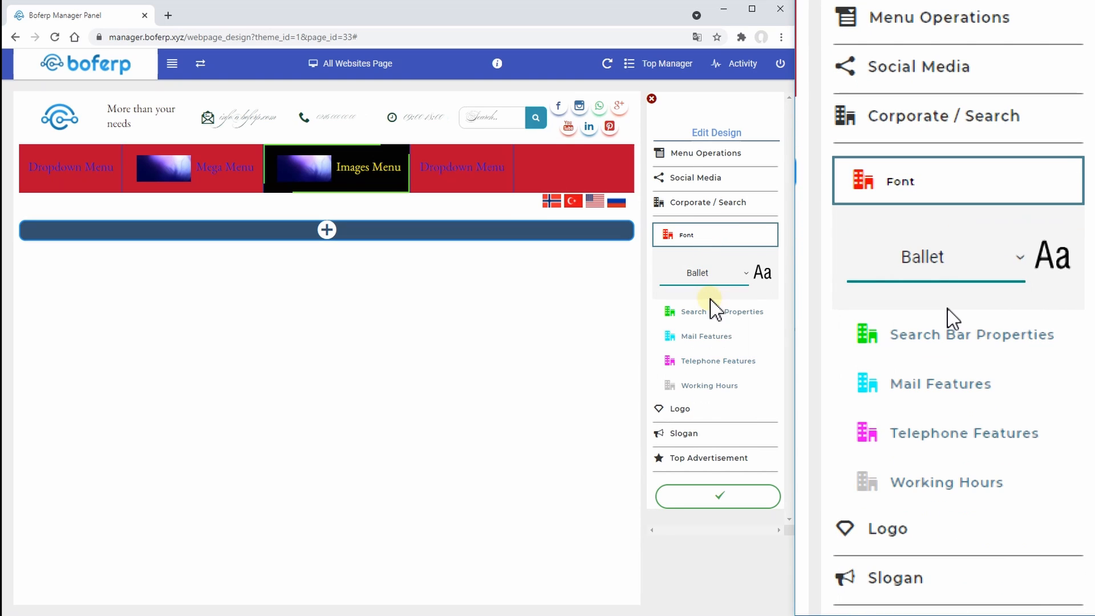
{"action": "left_click", "coordinate": [706, 275]}
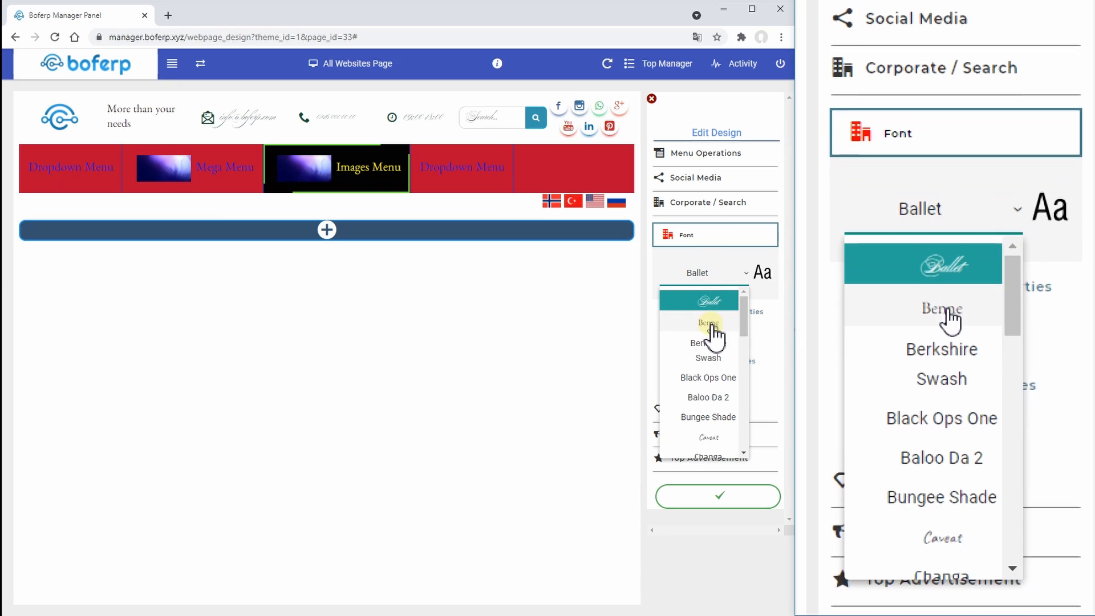
{"action": "left_click", "coordinate": [713, 345]}
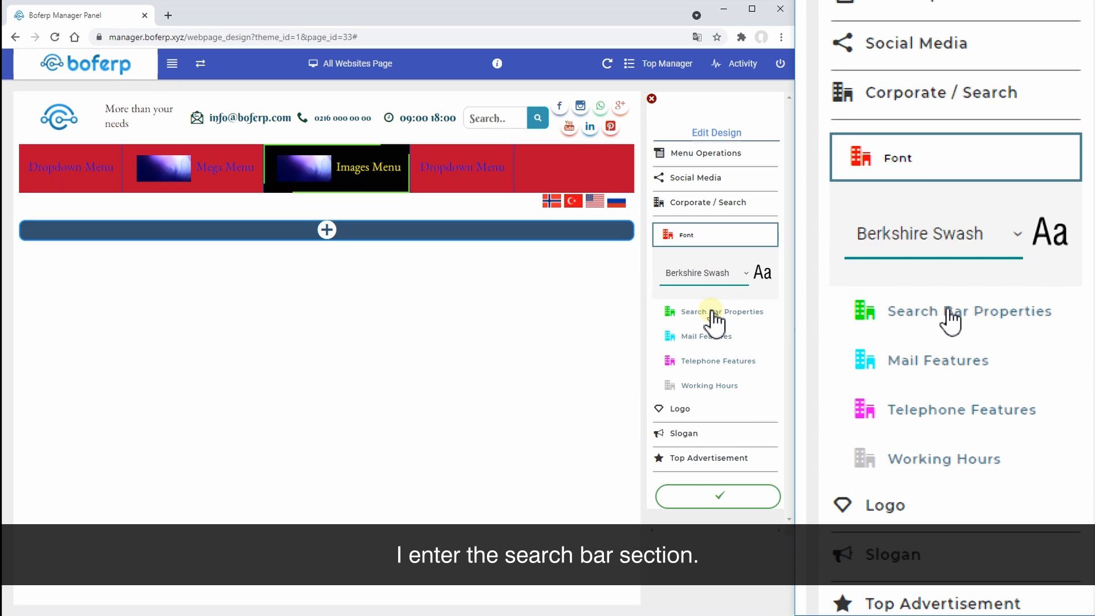
Switch to the Search Bar Properties and set the search button's background color to orange (#d36325).
{"action": "left_click", "coordinate": [712, 312]}
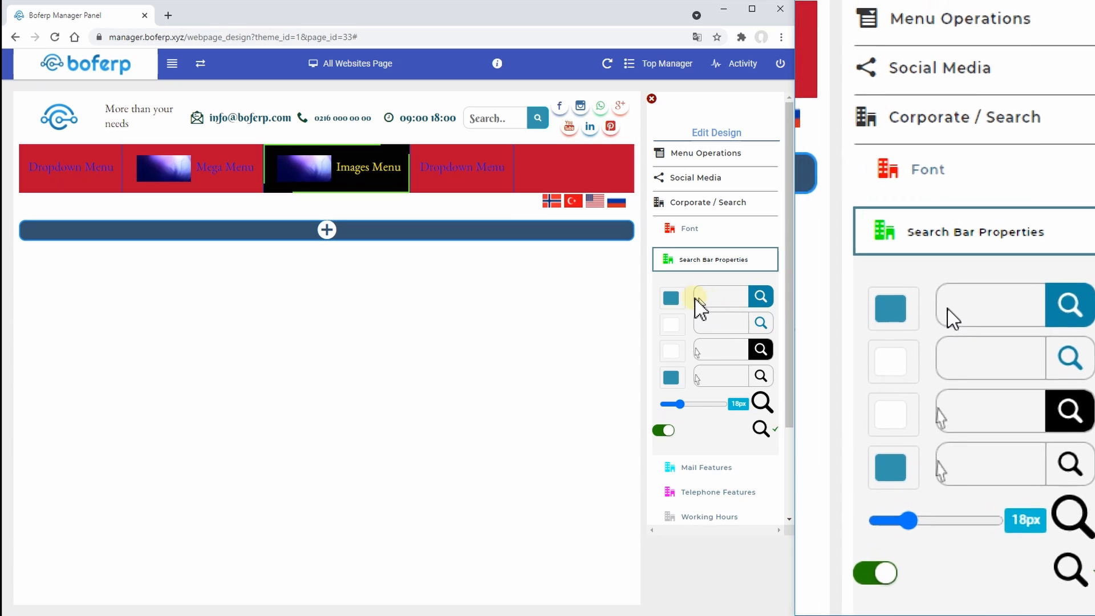
{"action": "left_click", "coordinate": [671, 298]}
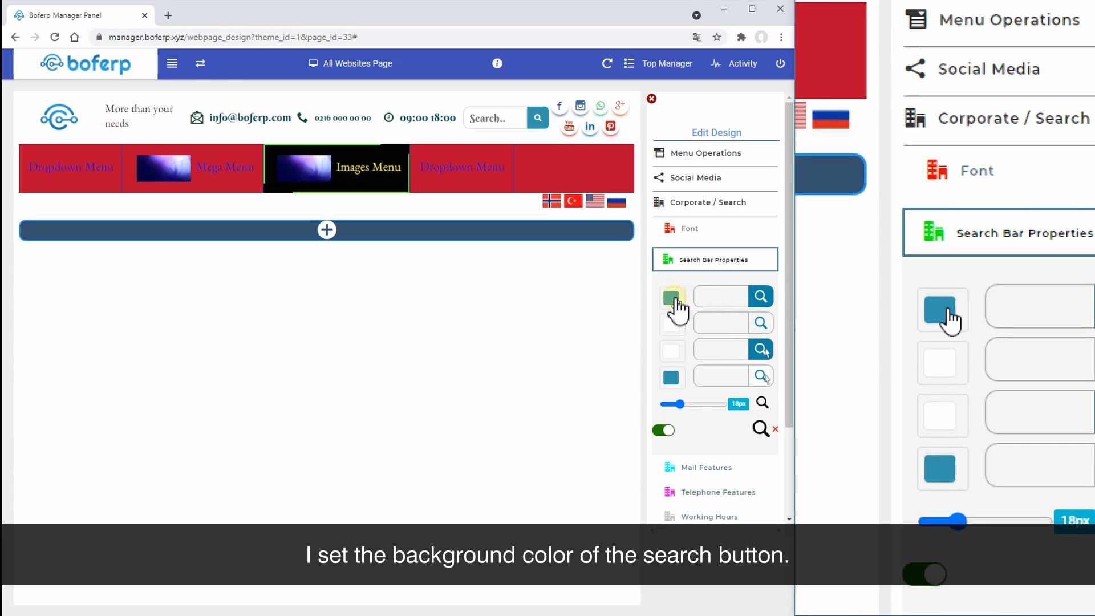
{"action": "left_click", "coordinate": [673, 297]}
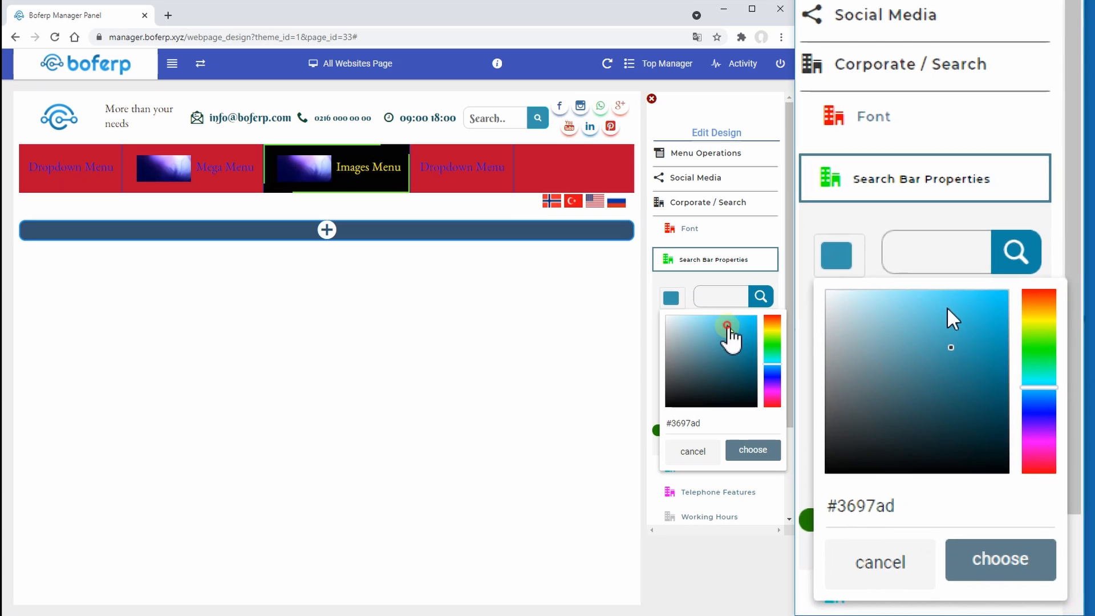
{"action": "left_click", "coordinate": [733, 330]}
{"action": "left_click_drag", "start_coordinate": [732, 331], "coordinate": [741, 330]}
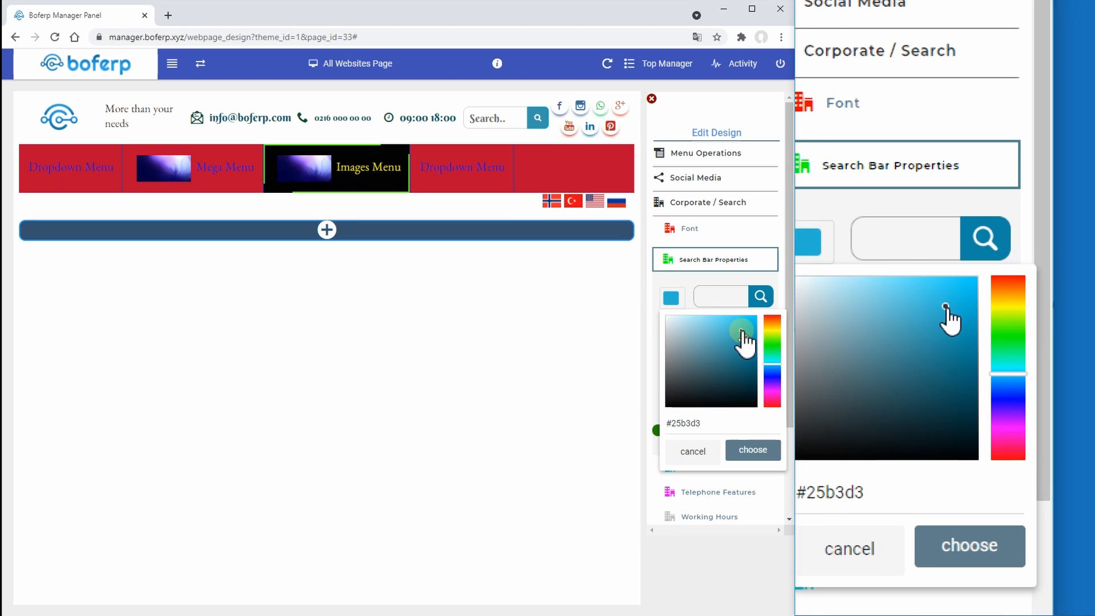
{"action": "left_click", "coordinate": [772, 320]}
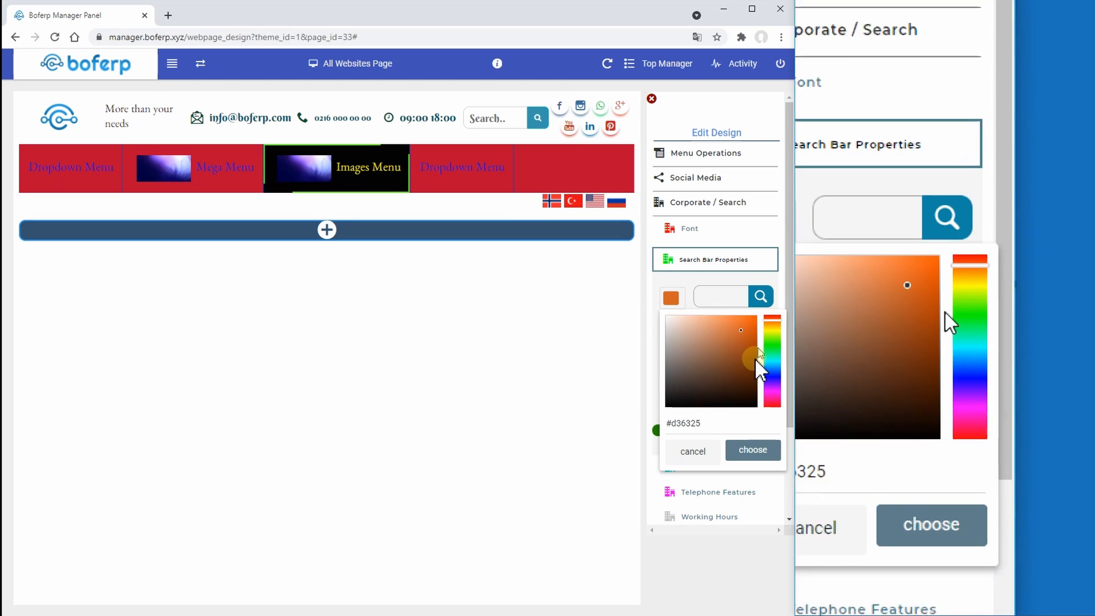
{"action": "left_click", "coordinate": [743, 450]}
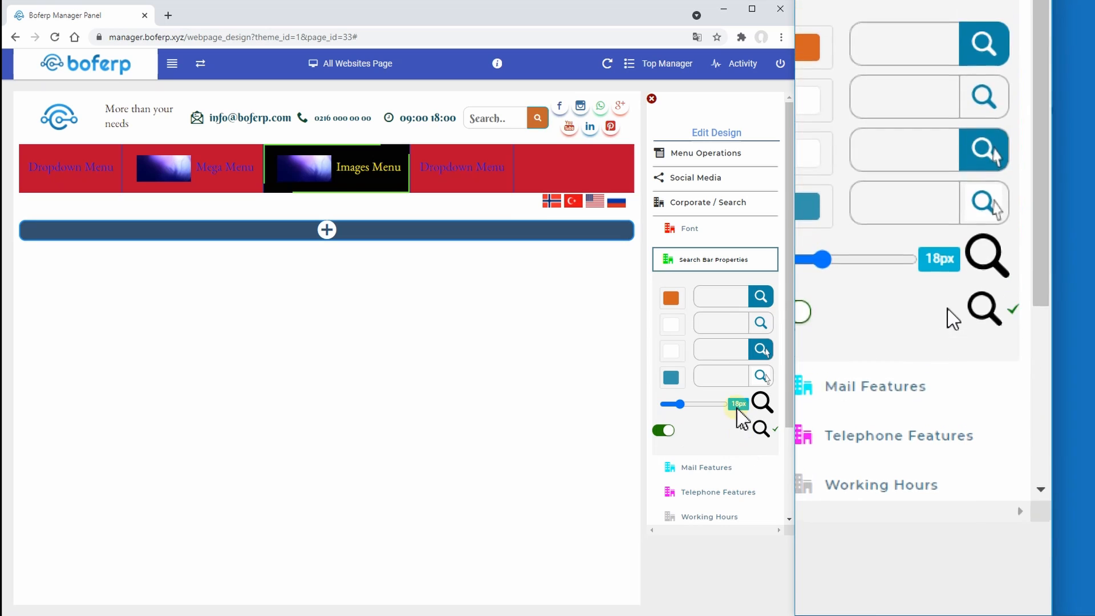
Set the search button's icon color to green.
{"action": "left_click", "coordinate": [670, 330]}
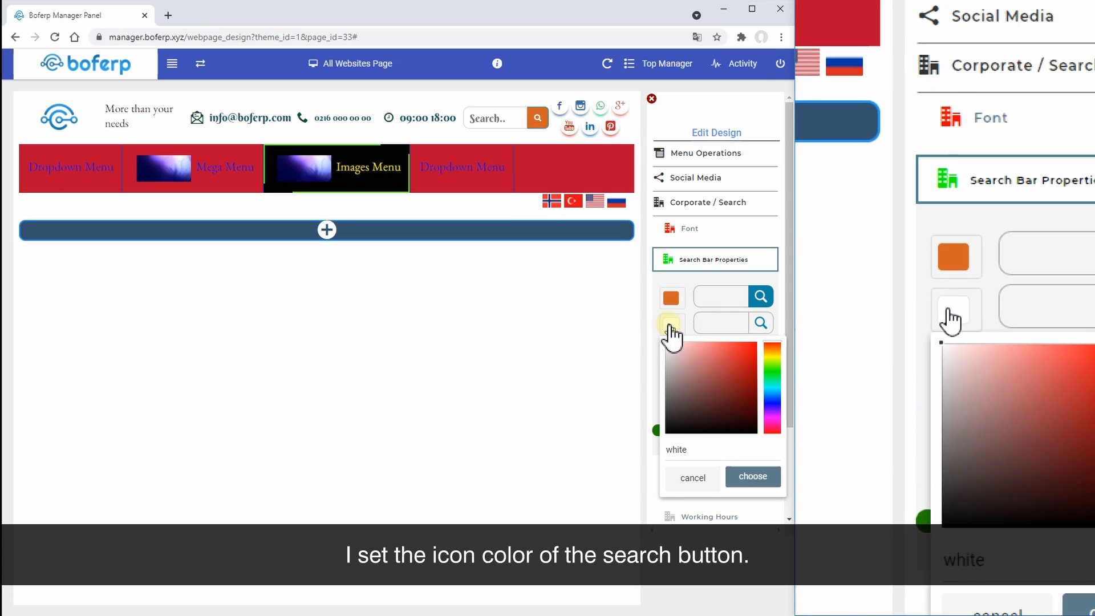
{"action": "left_click", "coordinate": [772, 371]}
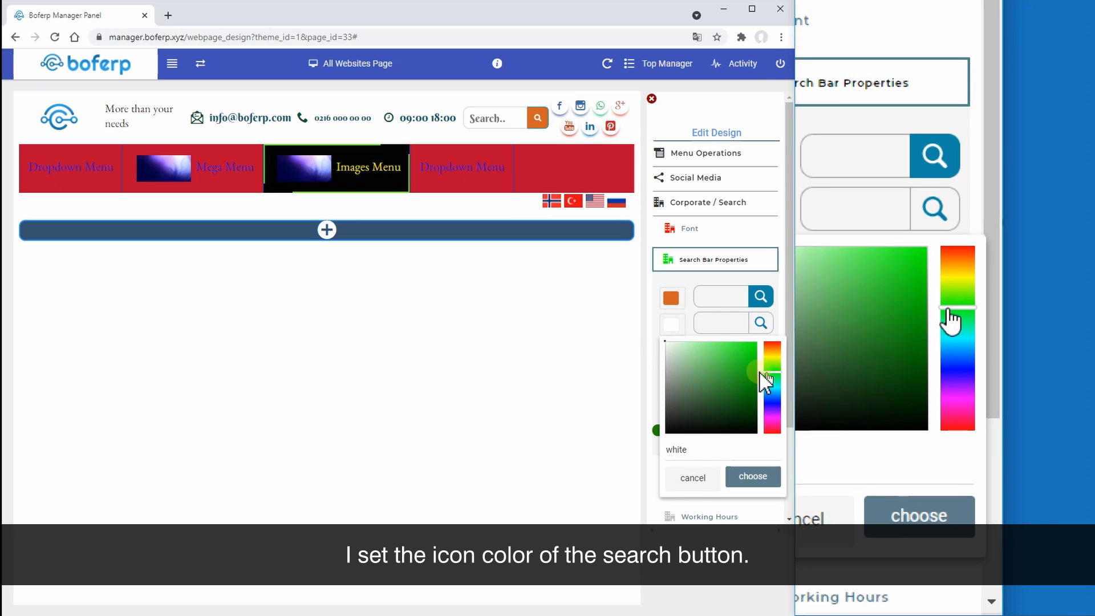
{"action": "left_click", "coordinate": [737, 366]}
{"action": "left_click", "coordinate": [736, 478]}
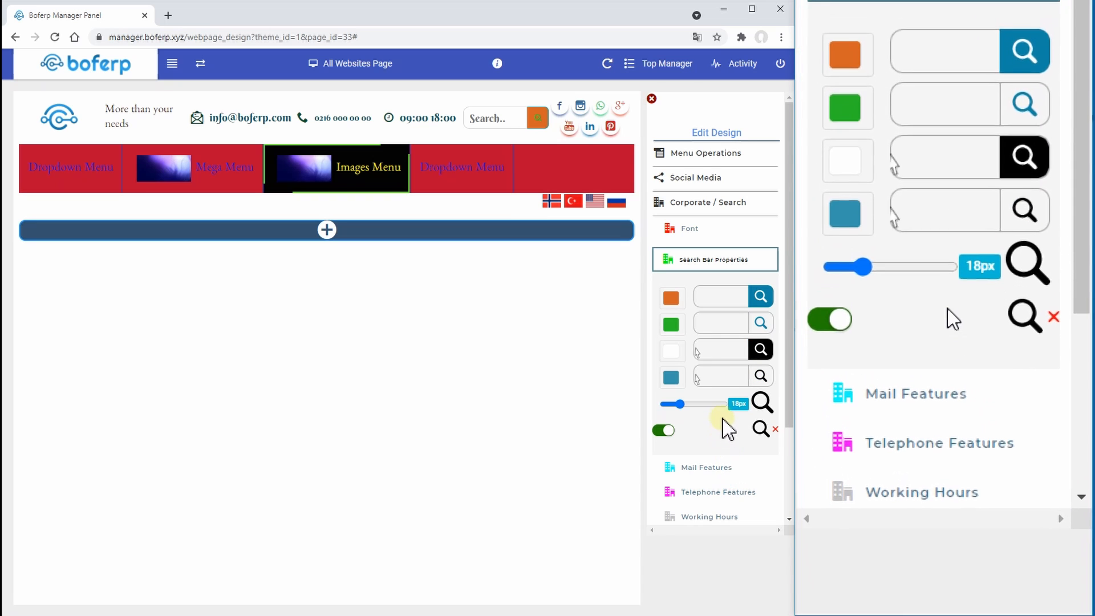
Set the search button's mouse-over background color to red (#e91919).
{"action": "left_click", "coordinate": [678, 350]}
{"action": "left_click_drag", "start_coordinate": [740, 382], "coordinate": [747, 377]}
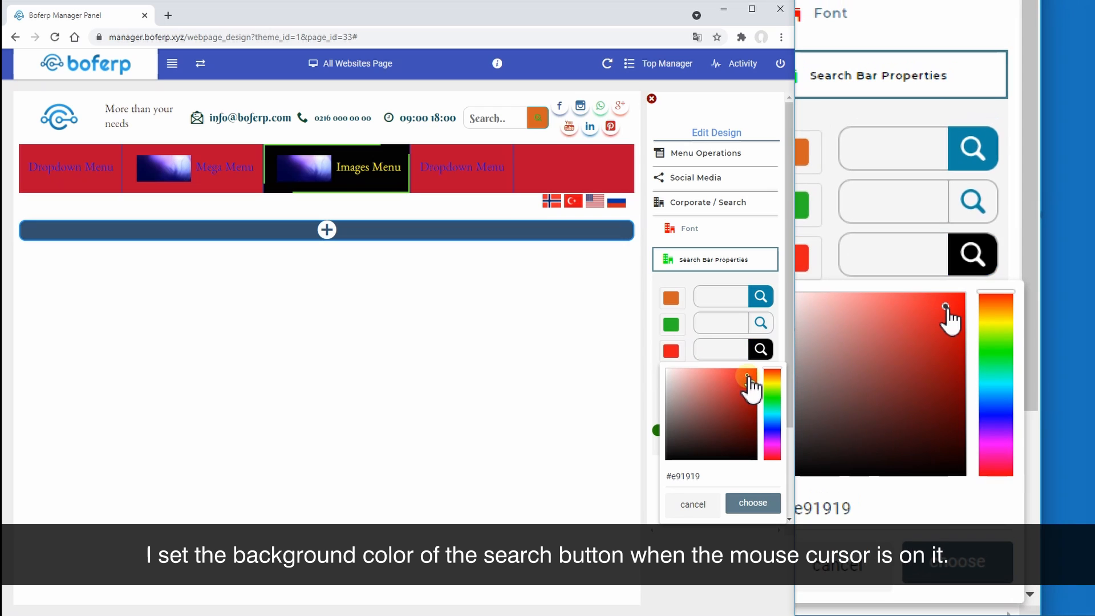
{"action": "left_click", "coordinate": [736, 502]}
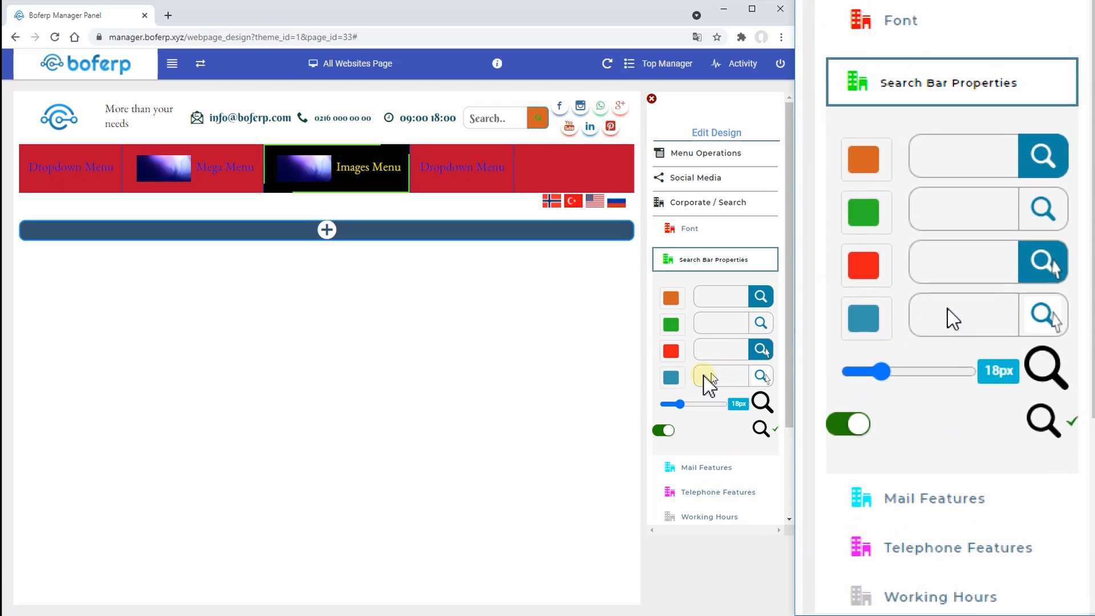
Set the search button's mouse-over icon color to white and its icon size to 24px.
{"action": "left_click", "coordinate": [673, 380]}
{"action": "left_click_drag", "start_coordinate": [694, 410], "coordinate": [667, 397]}
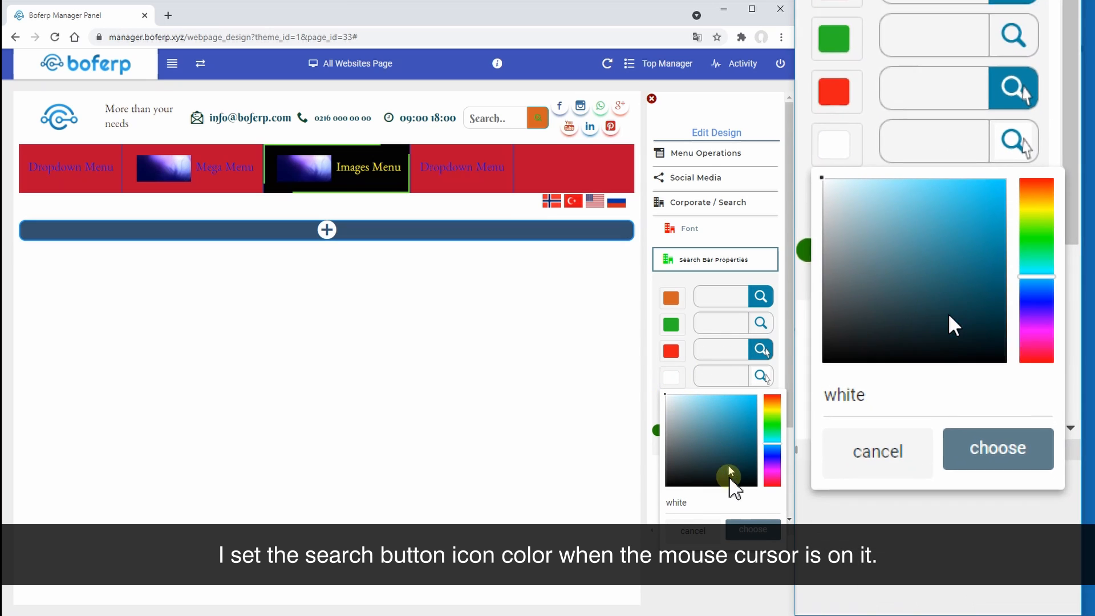
{"action": "left_click", "coordinate": [735, 530]}
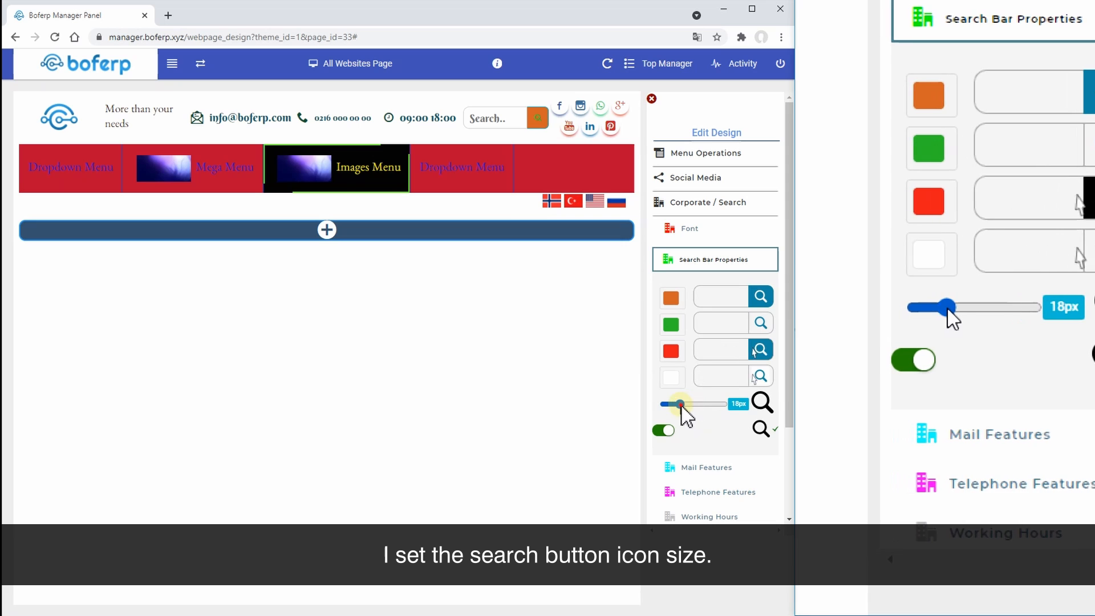
{"action": "left_click_drag", "start_coordinate": [680, 405], "coordinate": [693, 406]}
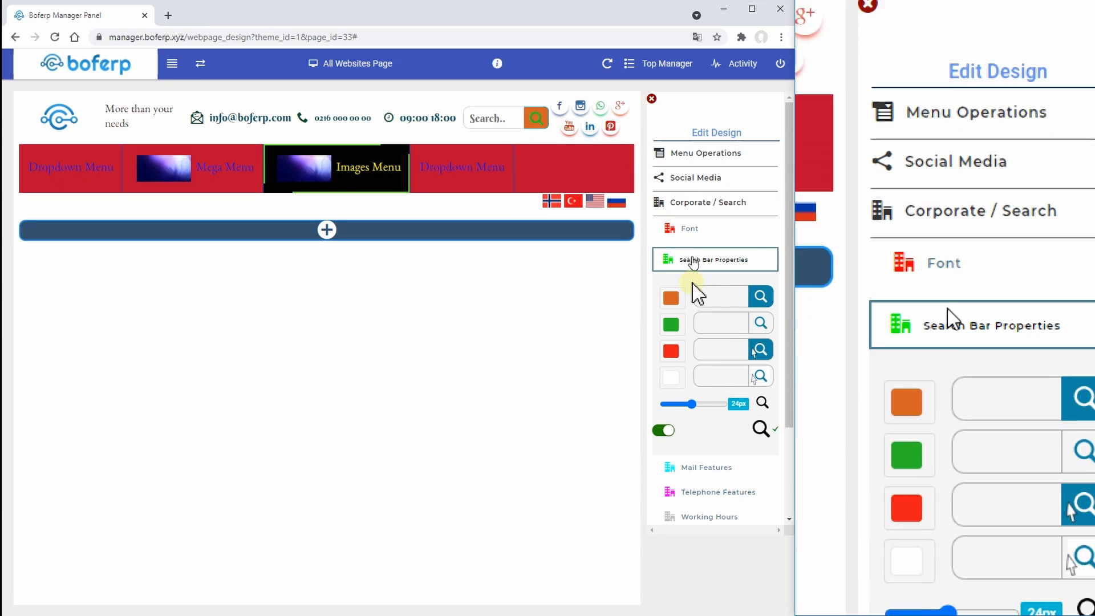
Switch the search bar's visibility off and on again.
{"action": "left_click", "coordinate": [684, 432]}
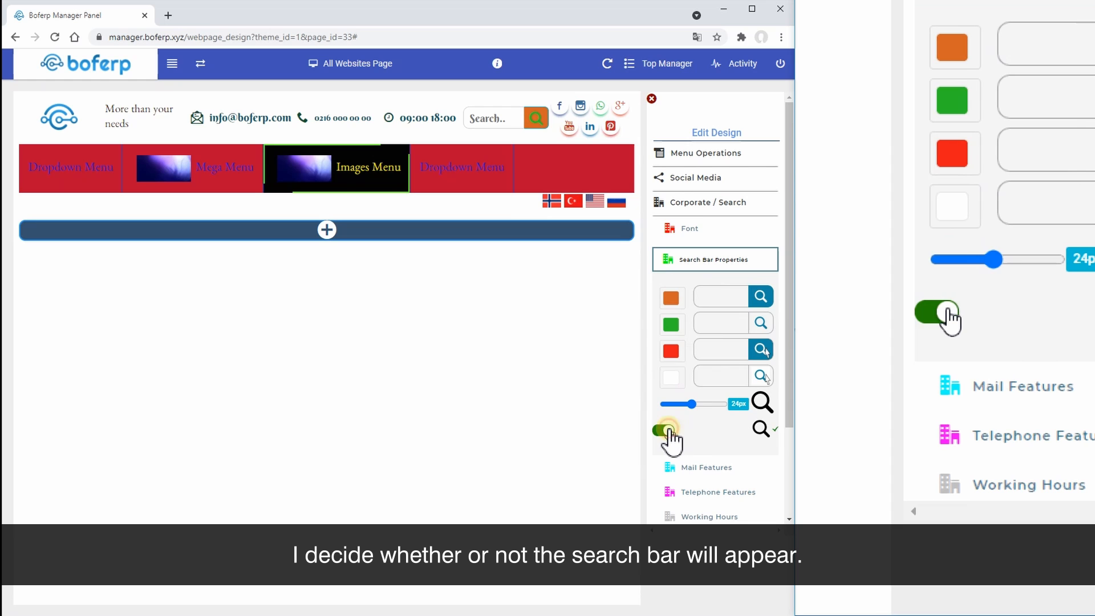
{"action": "left_click", "coordinate": [669, 432]}
{"action": "left_click", "coordinate": [668, 430]}
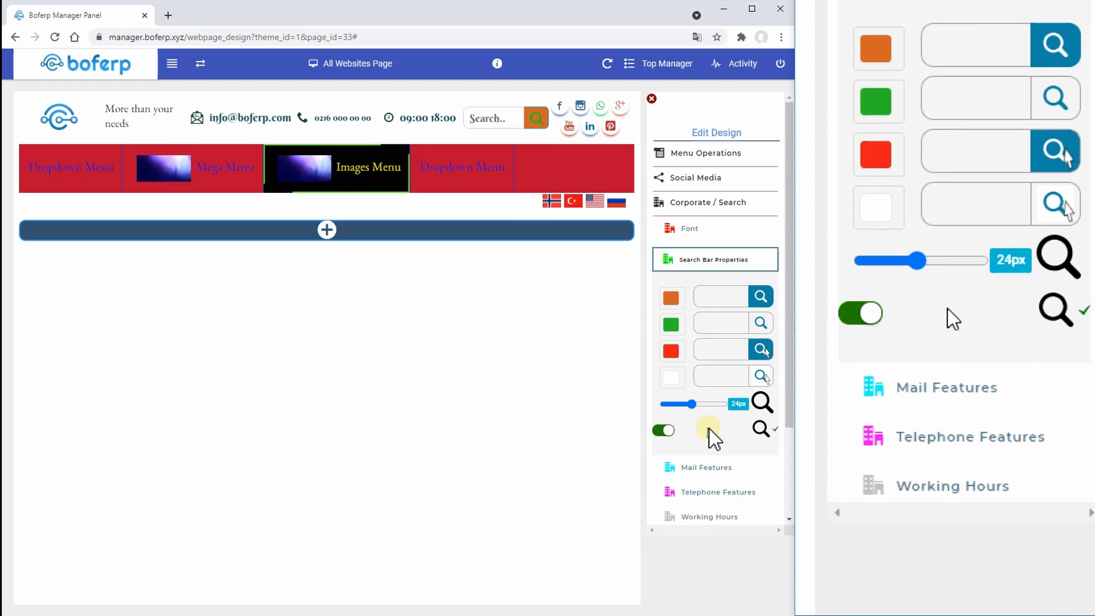
Switch to the Mail Features and set the mail icon's color to blue (#2c3bd6).
{"action": "left_click", "coordinate": [707, 468]}
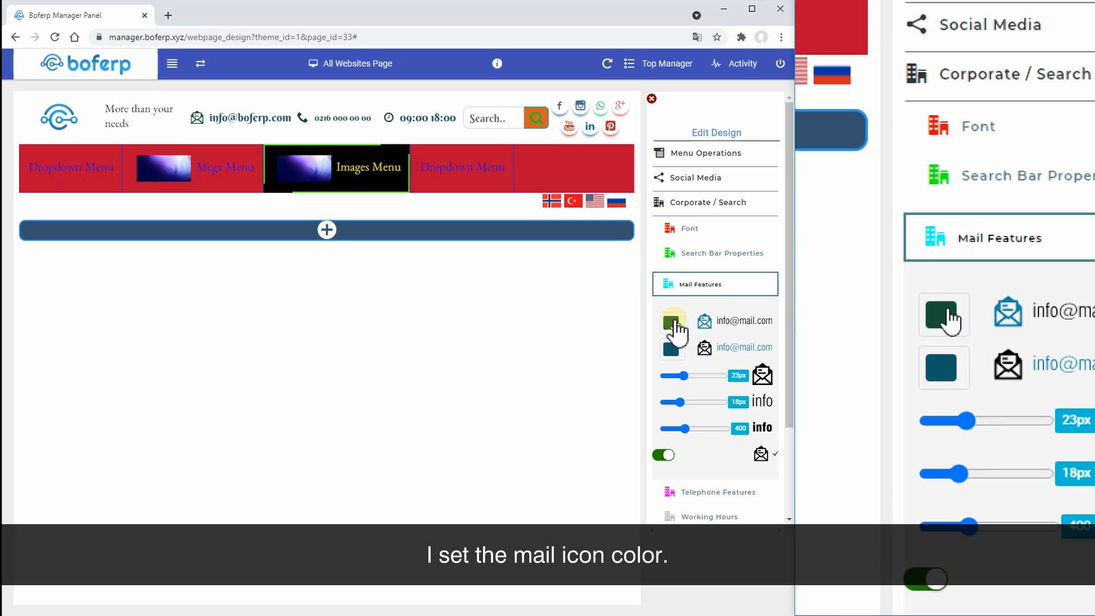
{"action": "left_click", "coordinate": [672, 322]}
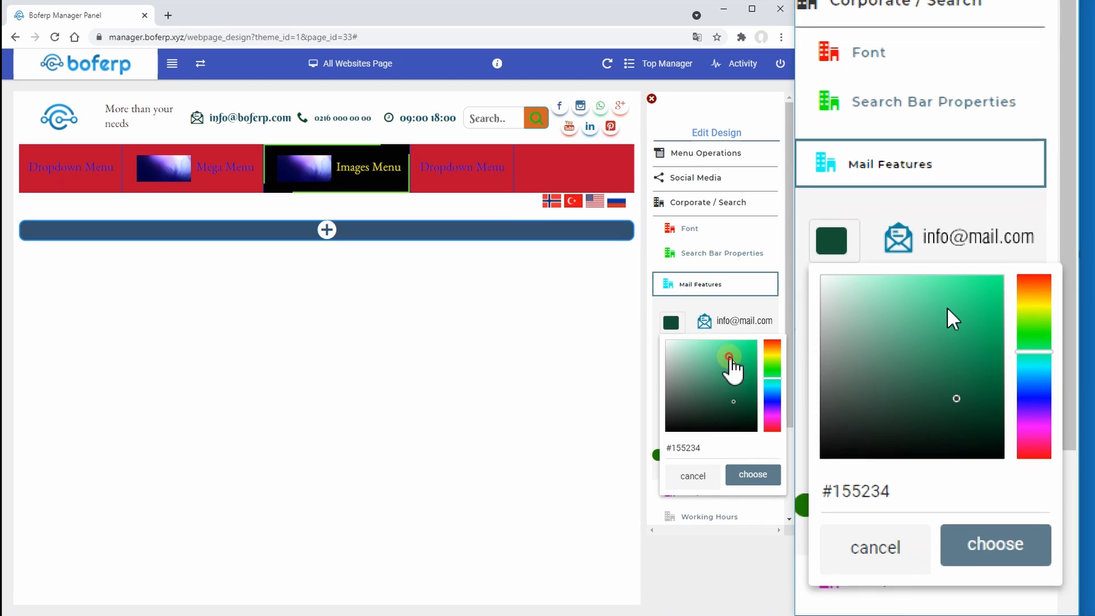
{"action": "left_click_drag", "start_coordinate": [724, 353], "coordinate": [739, 356]}
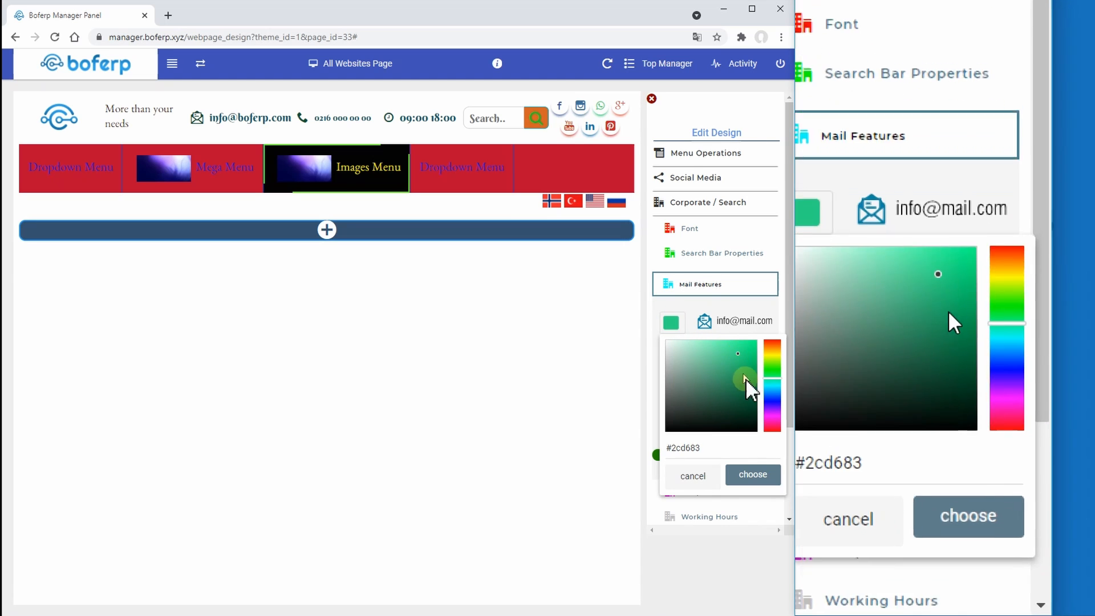
{"action": "left_click", "coordinate": [770, 401]}
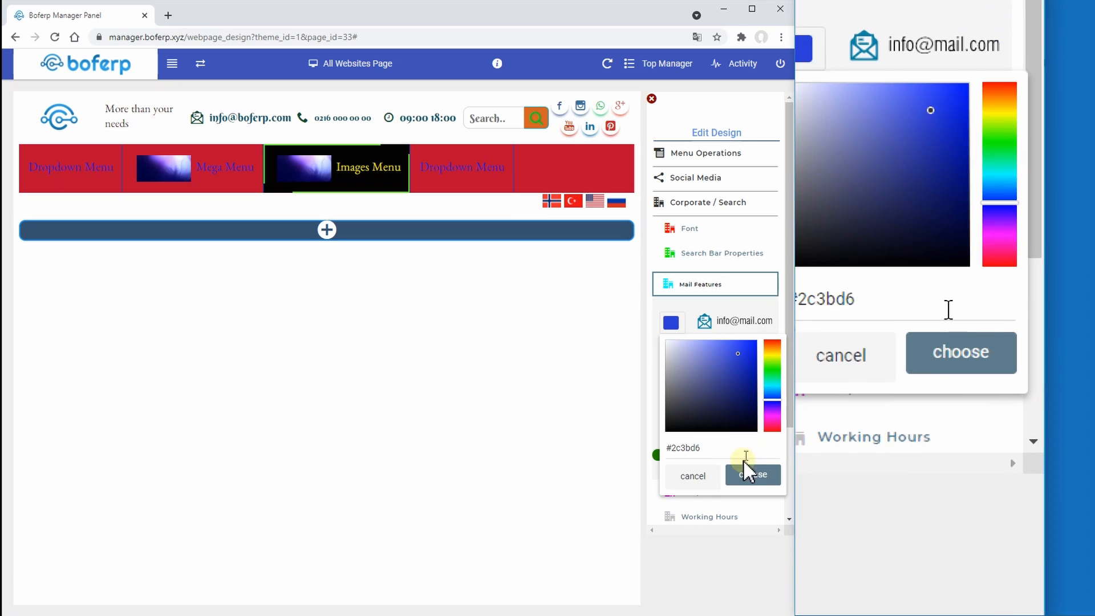
{"action": "left_click", "coordinate": [738, 477]}
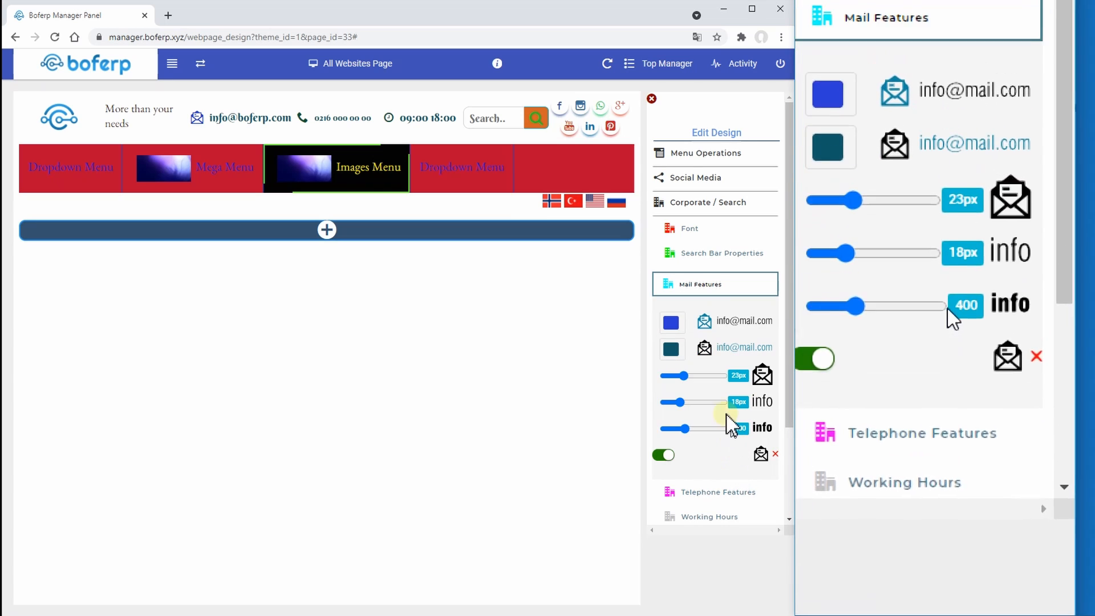
Set the mail address text color to purple.
{"action": "left_click", "coordinate": [674, 350]}
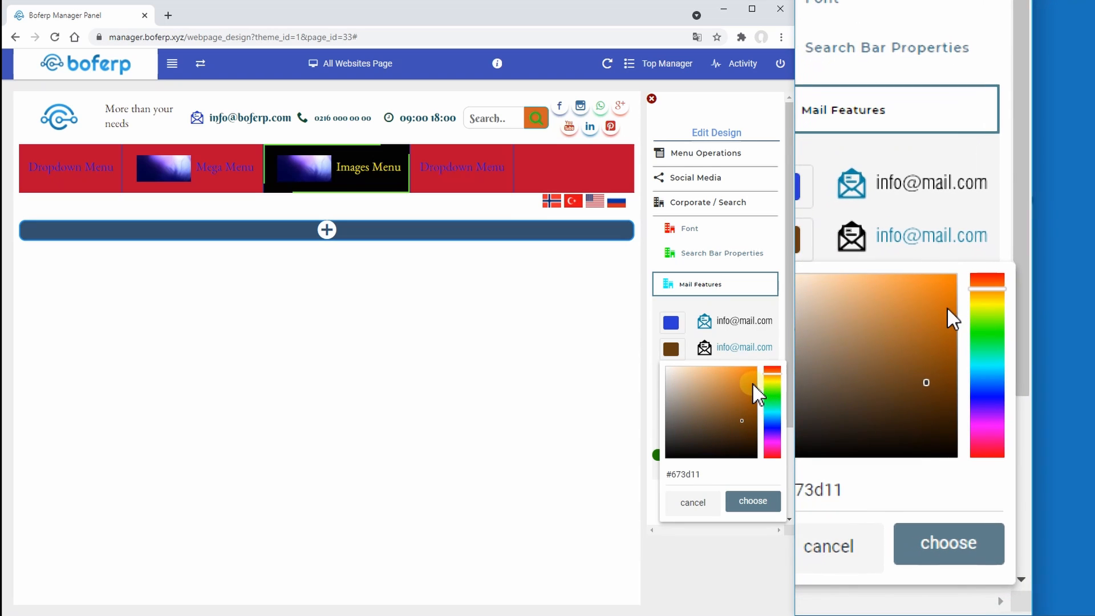
{"action": "left_click", "coordinate": [771, 438]}
{"action": "left_click", "coordinate": [752, 402]}
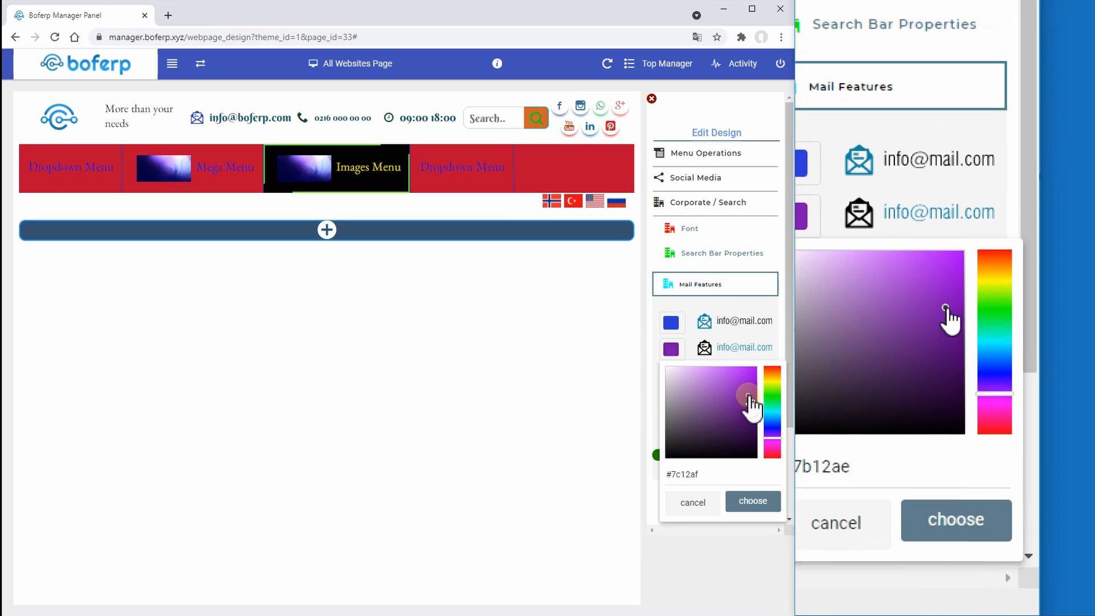
{"action": "left_click", "coordinate": [739, 502]}
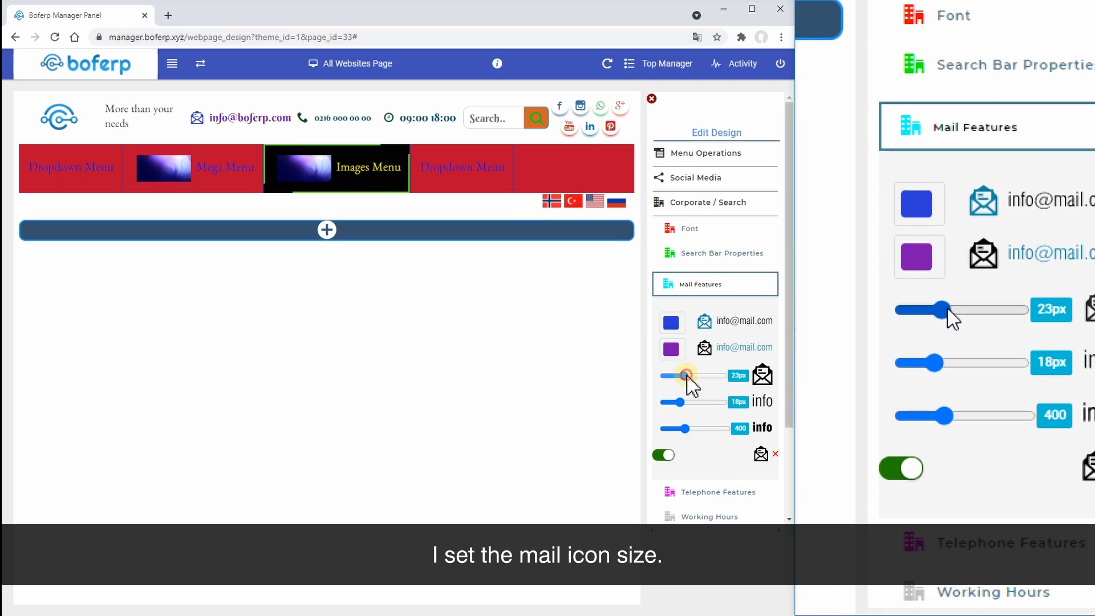
Set the mail icon size to 40px and the mail text to size 15px with thickness 800.
{"action": "left_click_drag", "start_coordinate": [687, 376], "coordinate": [676, 402]}
{"action": "left_click", "coordinate": [682, 403]}
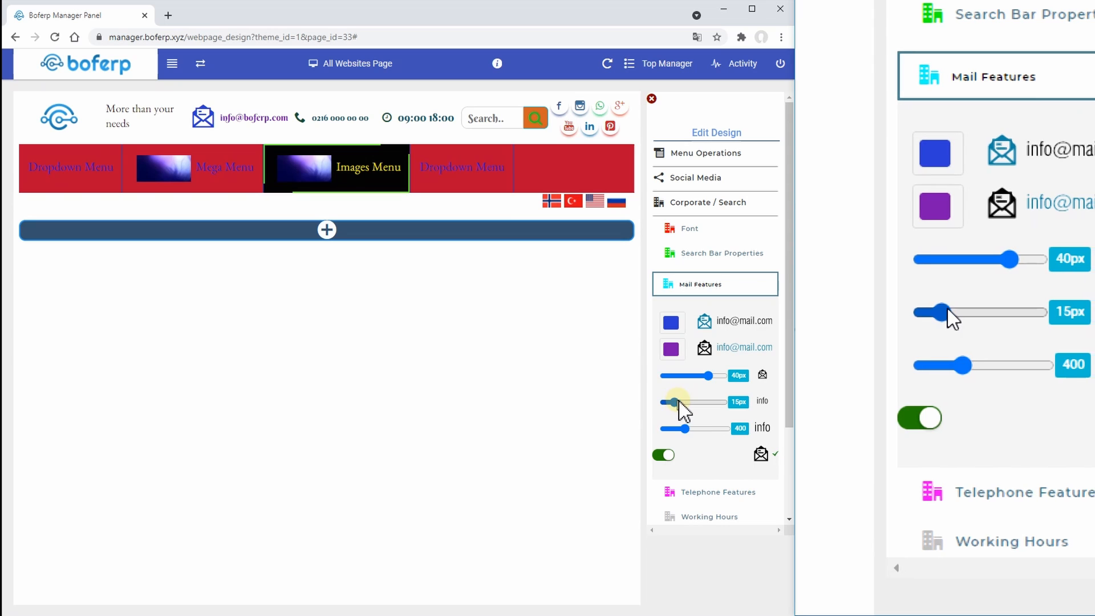
{"action": "left_click", "coordinate": [686, 429]}
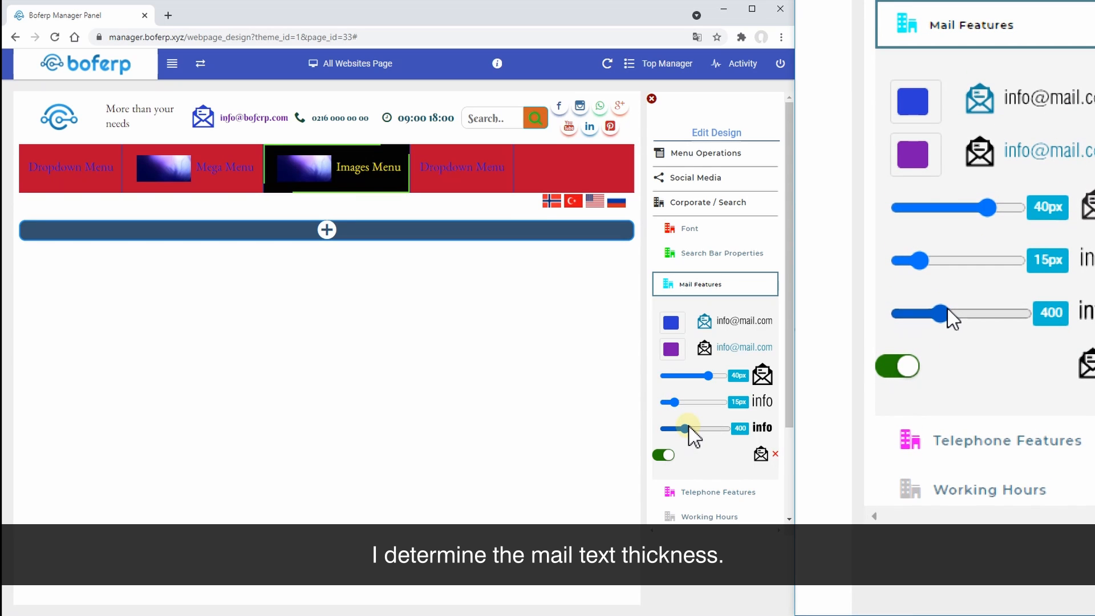
{"action": "left_click_drag", "start_coordinate": [688, 429], "coordinate": [710, 432]}
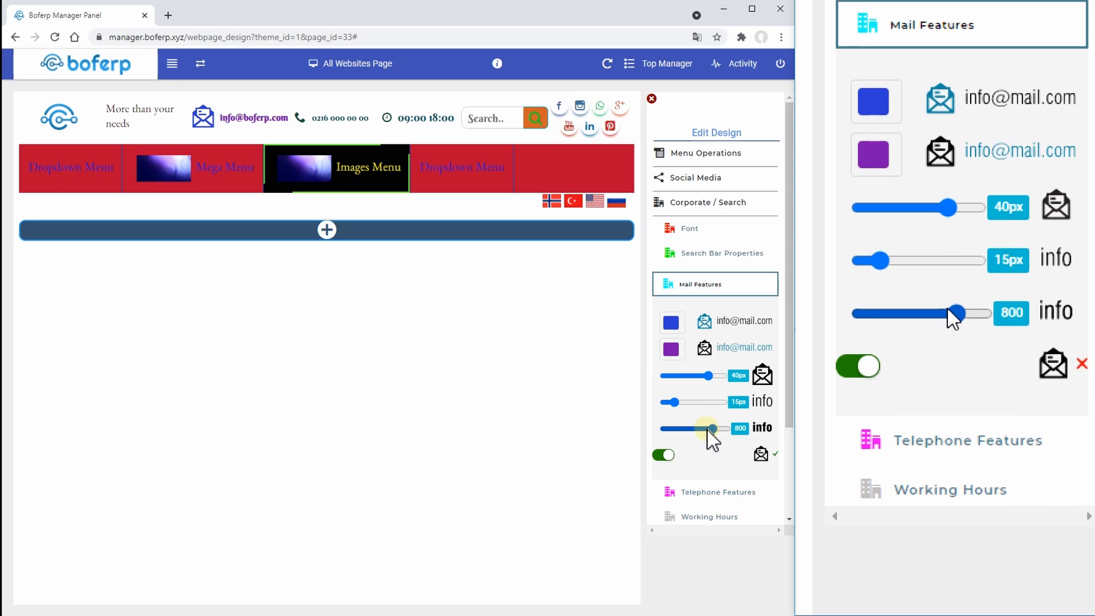
Hide the mail section in the header and show it again.
{"action": "left_click", "coordinate": [666, 455]}
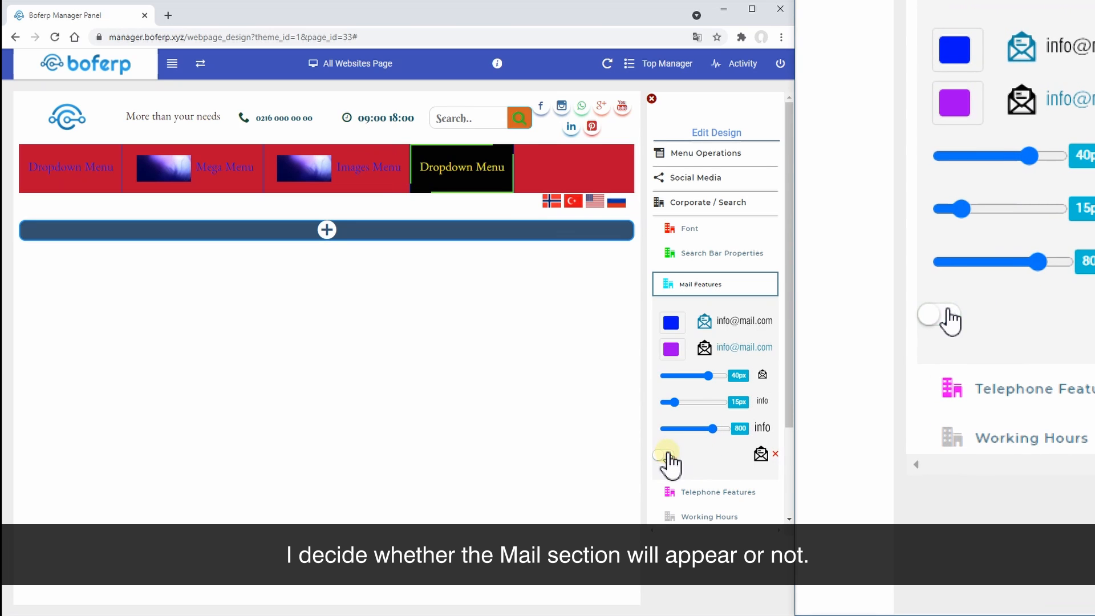
{"action": "left_click", "coordinate": [666, 455]}
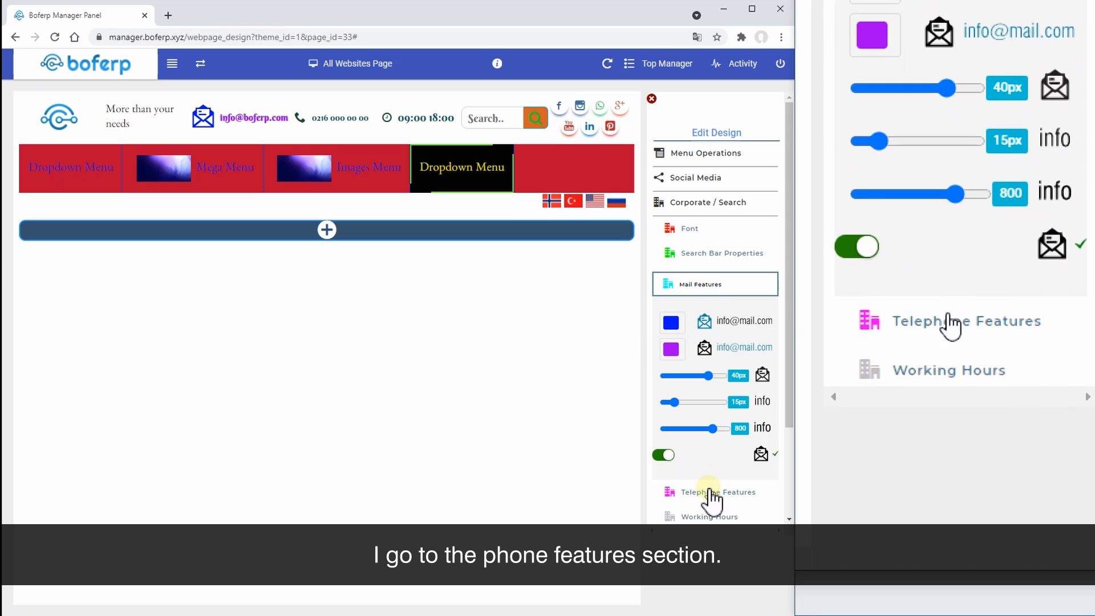
Switch to the Telephone Features and set the phone icon's color to black.
{"action": "left_click", "coordinate": [708, 491]}
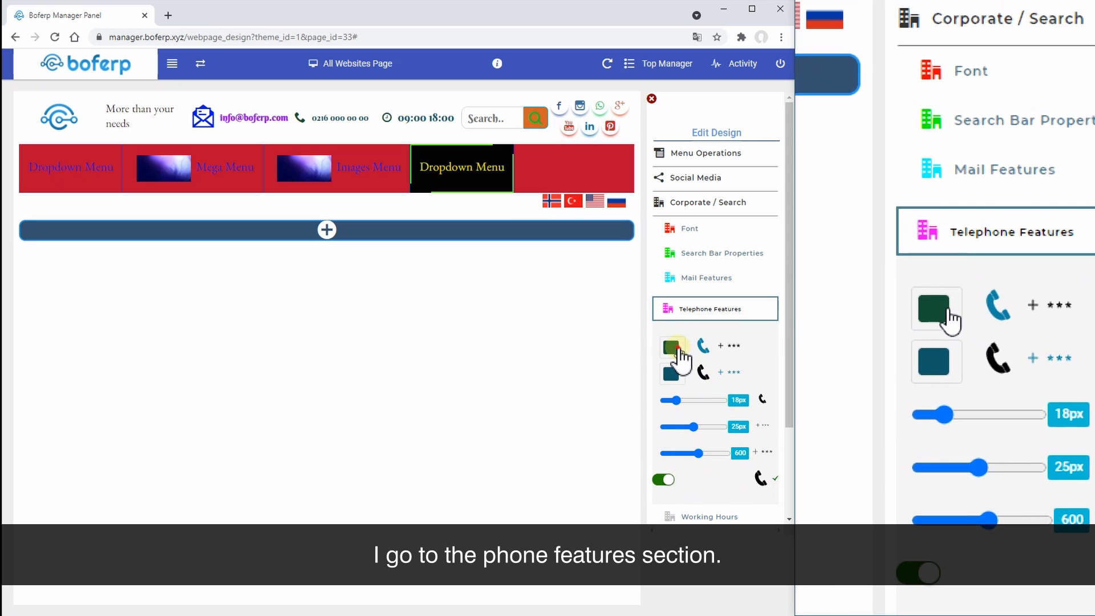
{"action": "left_click", "coordinate": [677, 353]}
{"action": "left_click", "coordinate": [707, 471]}
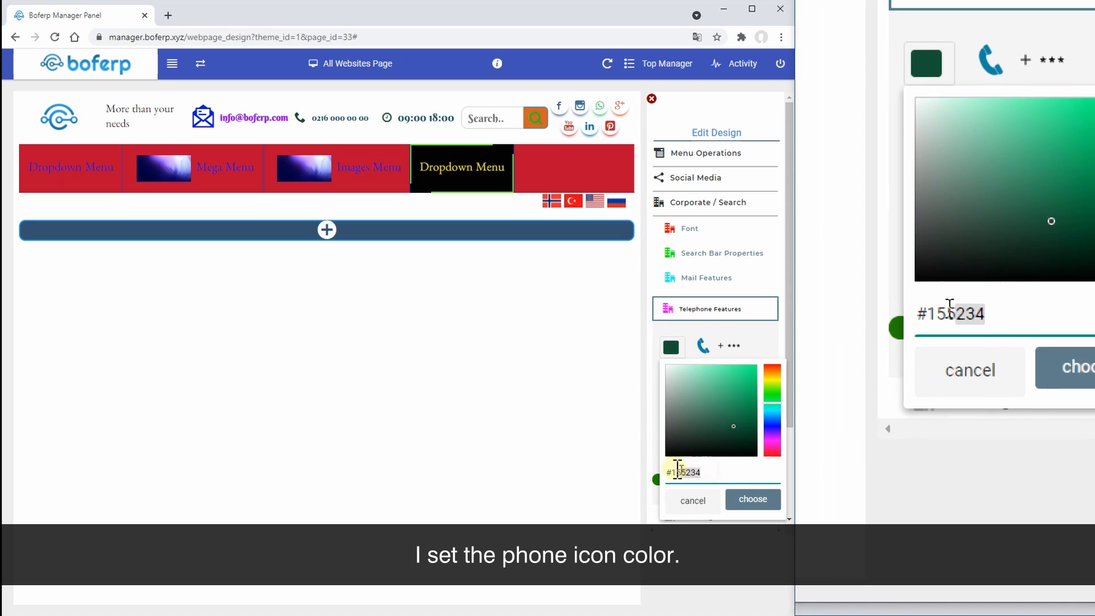
{"action": "key", "text": "BackSpace"}
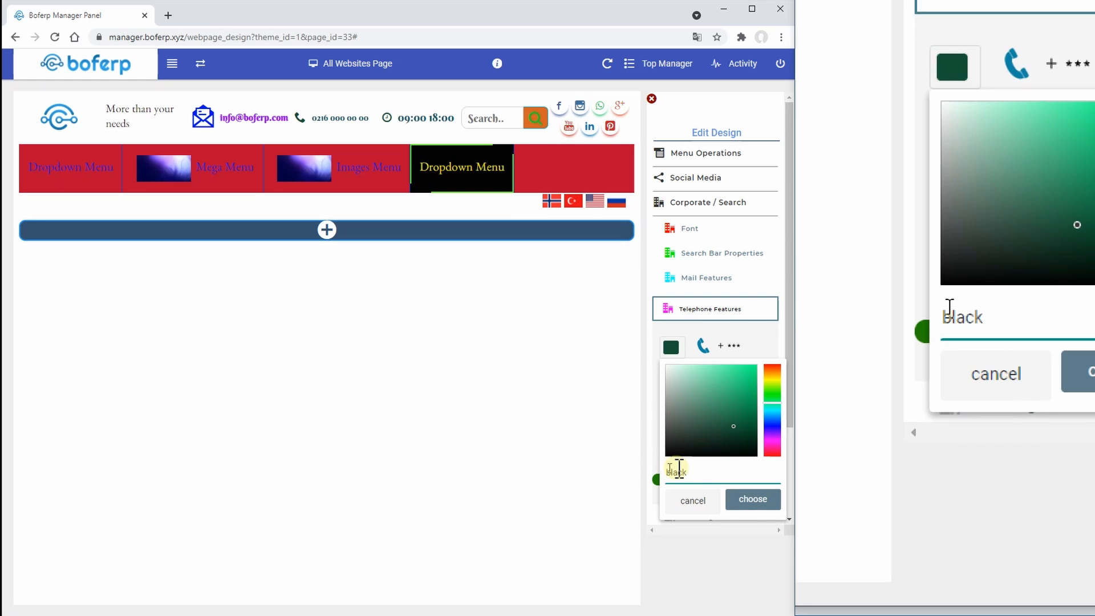
{"action": "left_click", "coordinate": [752, 500]}
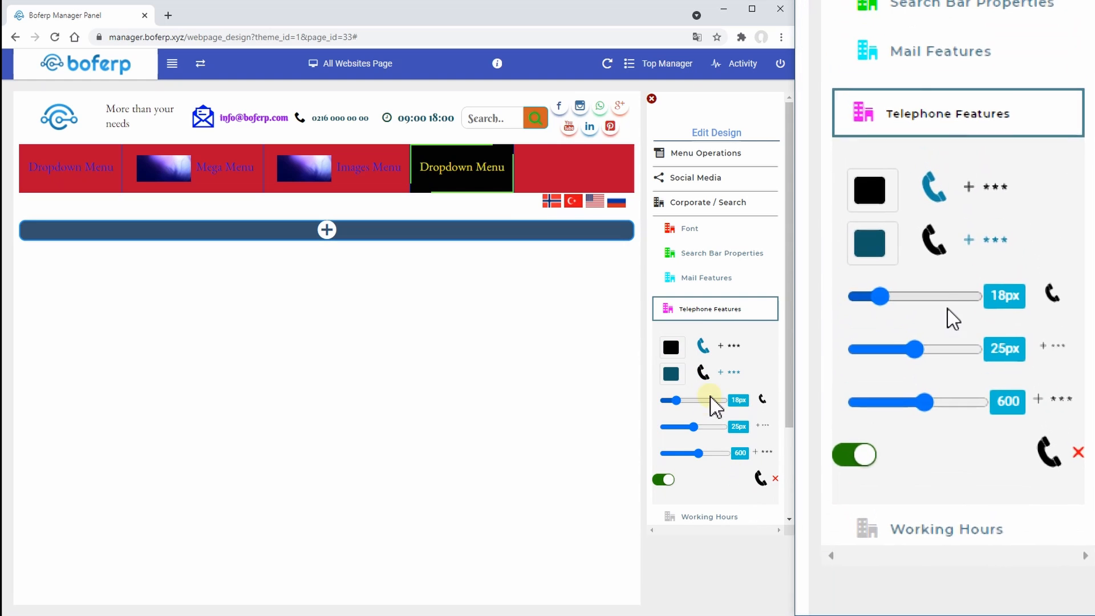
Set the phone number's text color to blue (#1233dd).
{"action": "left_click", "coordinate": [673, 374]}
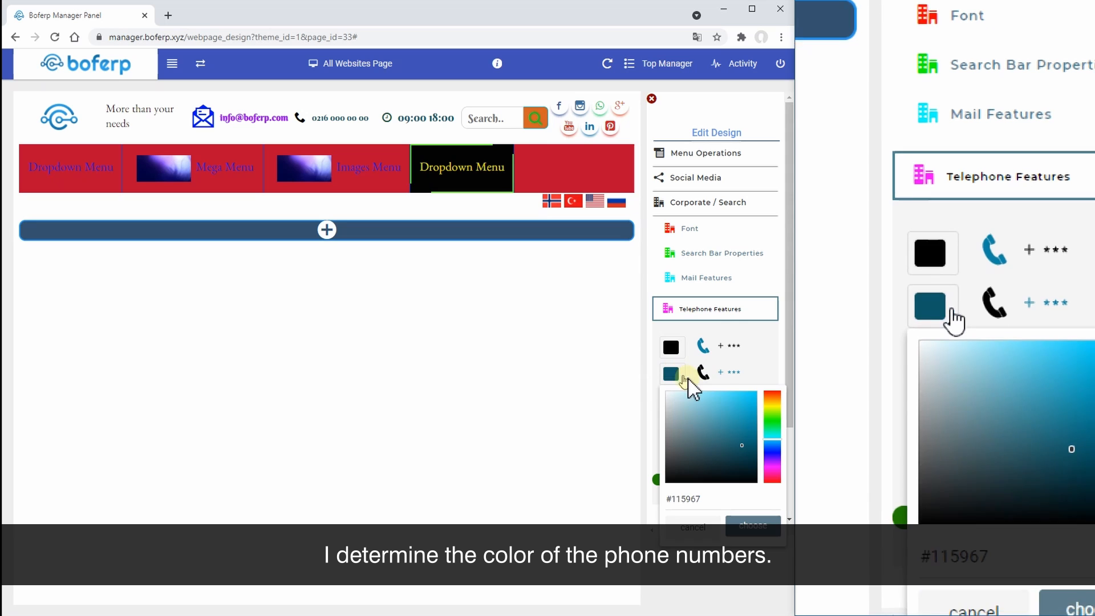
{"action": "left_click", "coordinate": [769, 422]}
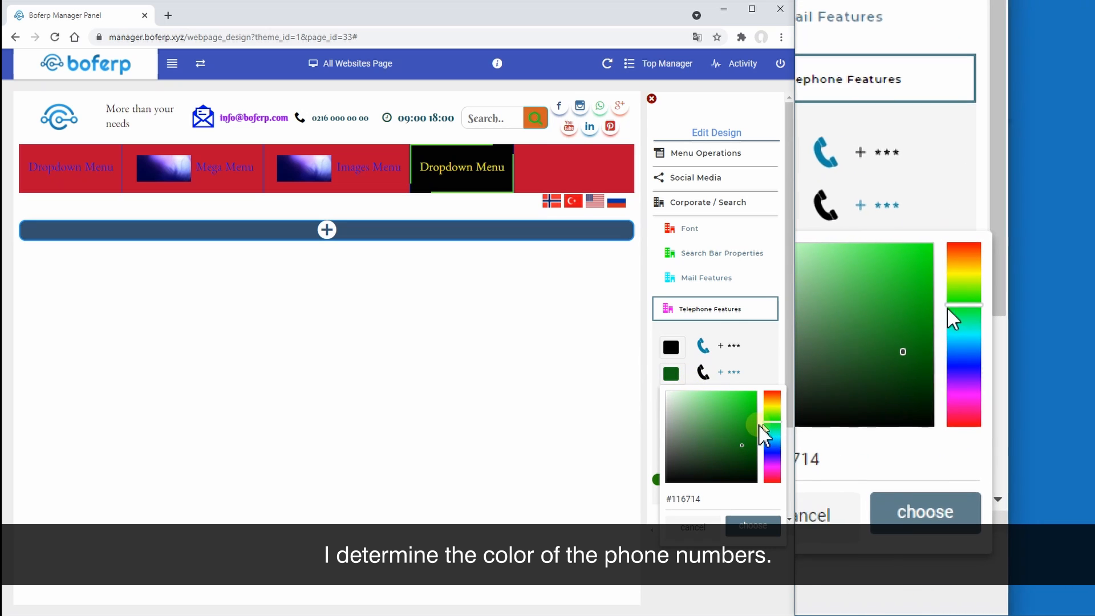
{"action": "left_click", "coordinate": [770, 450]}
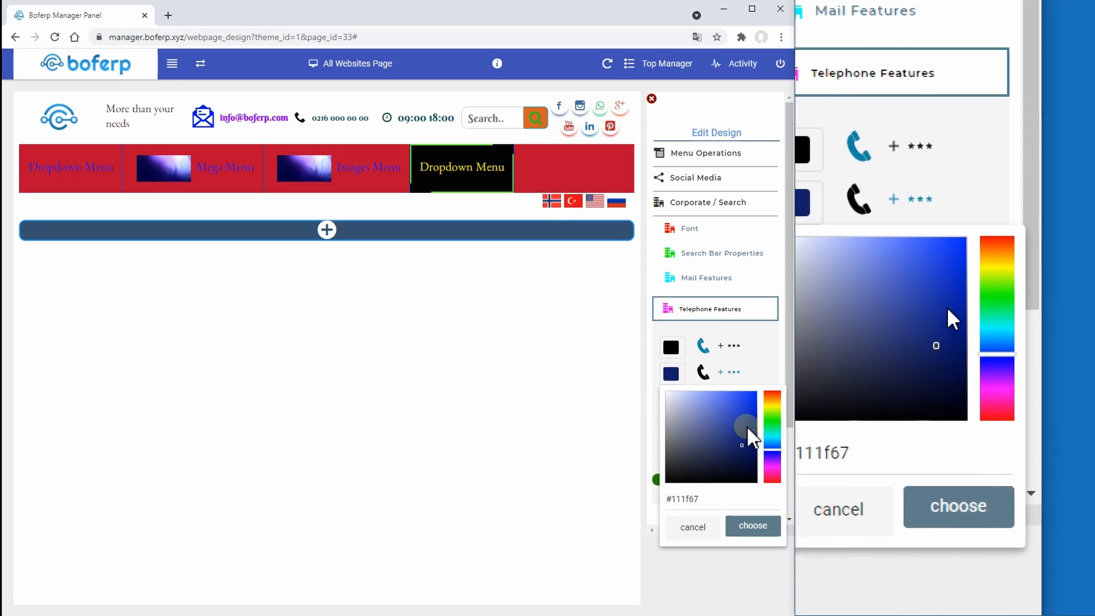
{"action": "left_click_drag", "start_coordinate": [746, 422], "coordinate": [750, 403]}
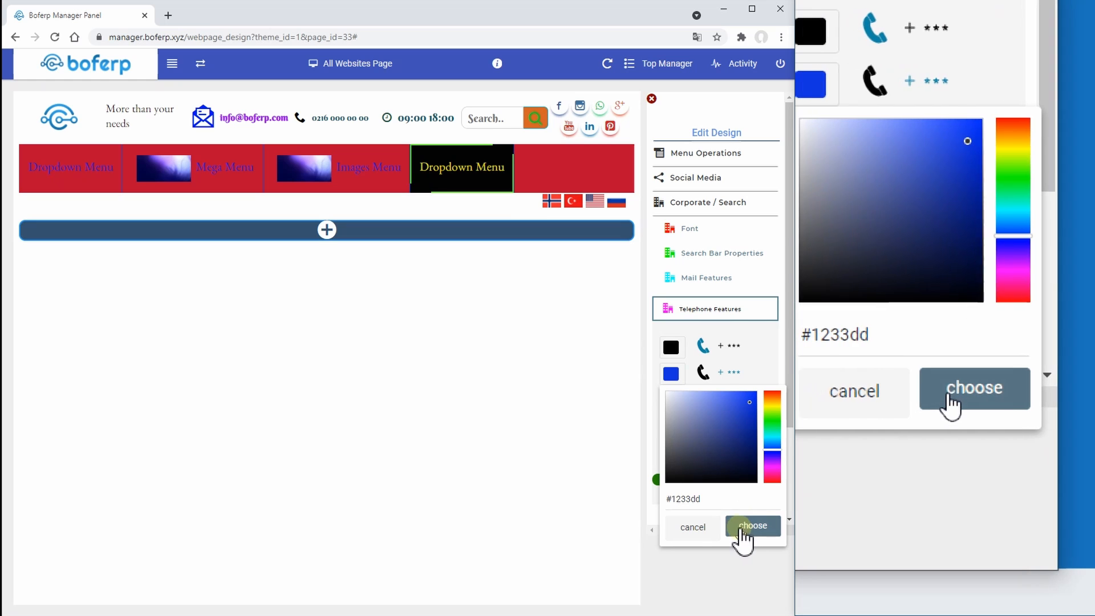
{"action": "left_click", "coordinate": [738, 526]}
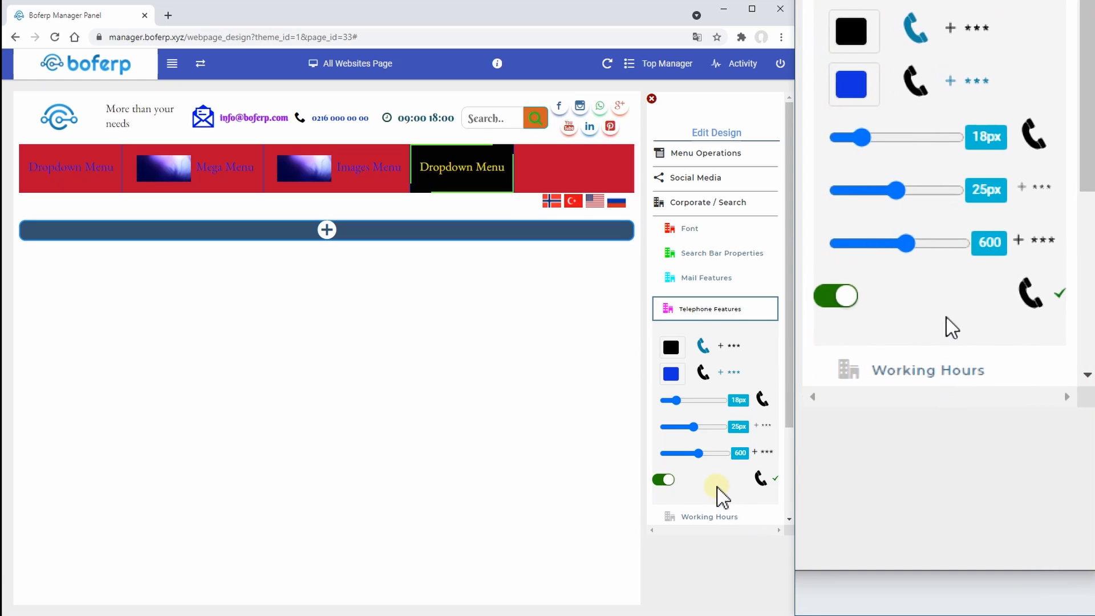
Set the phone icon size to 30px and the phone number text to size 13px with thickness 700.
{"action": "left_click", "coordinate": [677, 400]}
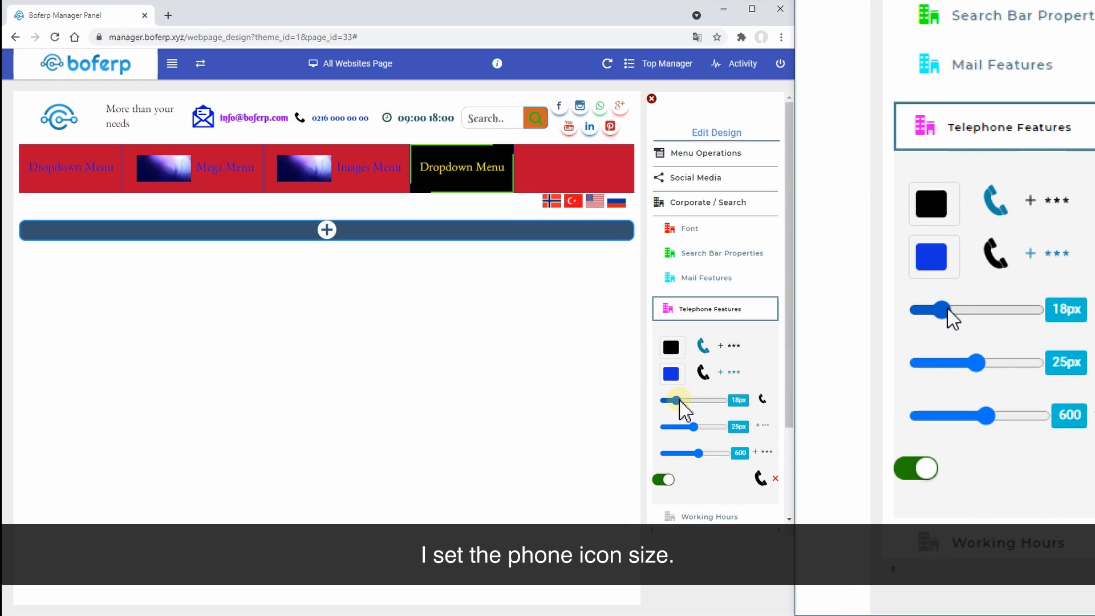
{"action": "left_click_drag", "start_coordinate": [679, 401], "coordinate": [682, 428]}
{"action": "left_click", "coordinate": [706, 454]}
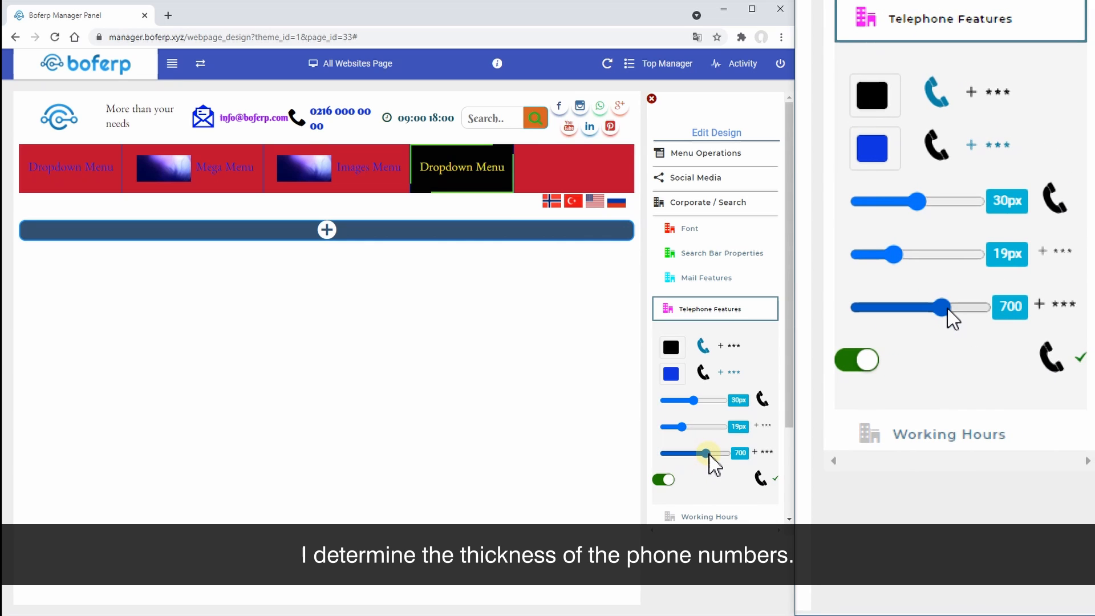
{"action": "left_click_drag", "start_coordinate": [682, 427], "coordinate": [670, 427]}
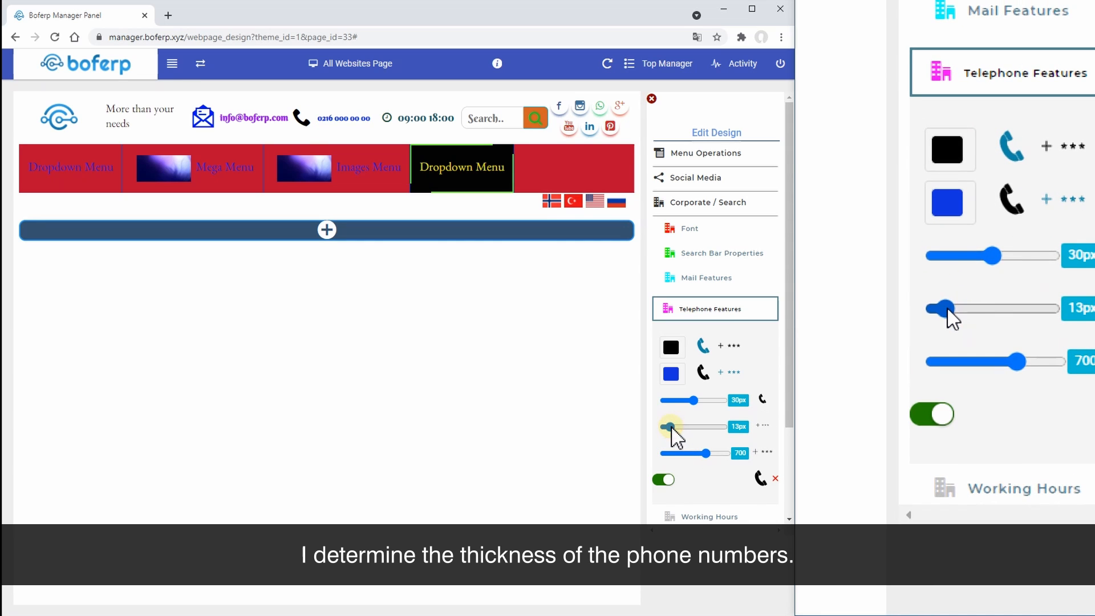
Hide the phone section in the header and show it again.
{"action": "left_click", "coordinate": [671, 480]}
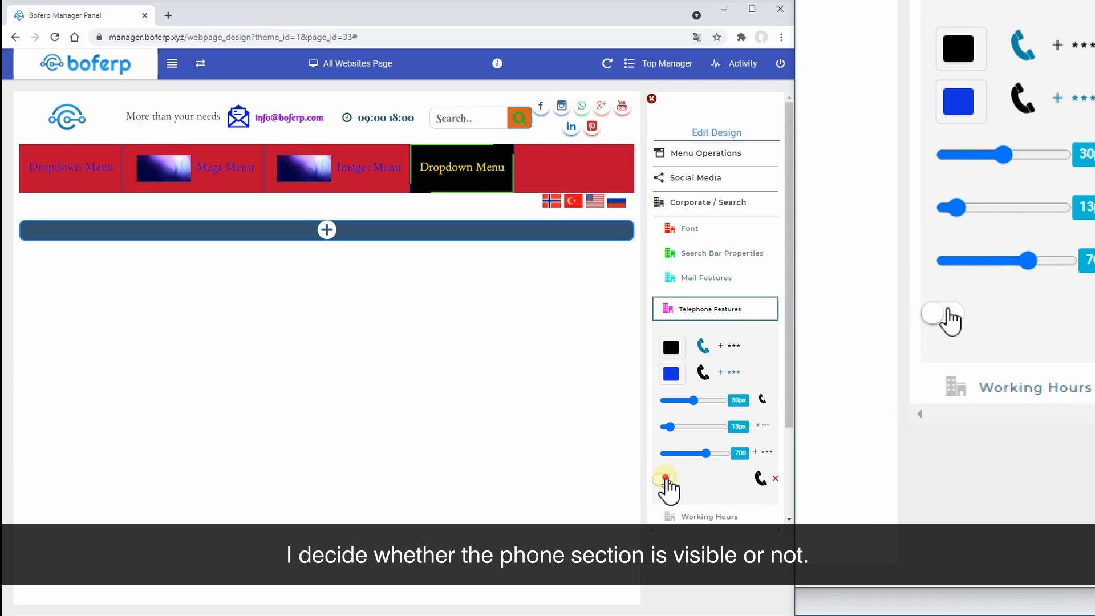
{"action": "left_click", "coordinate": [665, 480]}
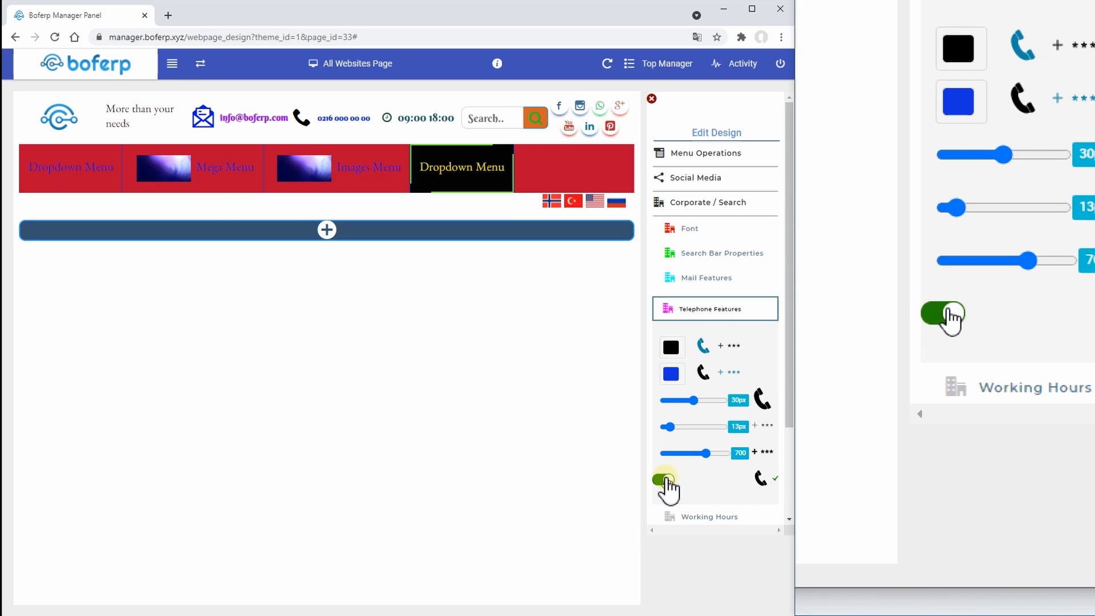
Switch to the Working Hours settings and set the clock icon's color to green (#12df7a).
{"action": "left_click", "coordinate": [707, 309]}
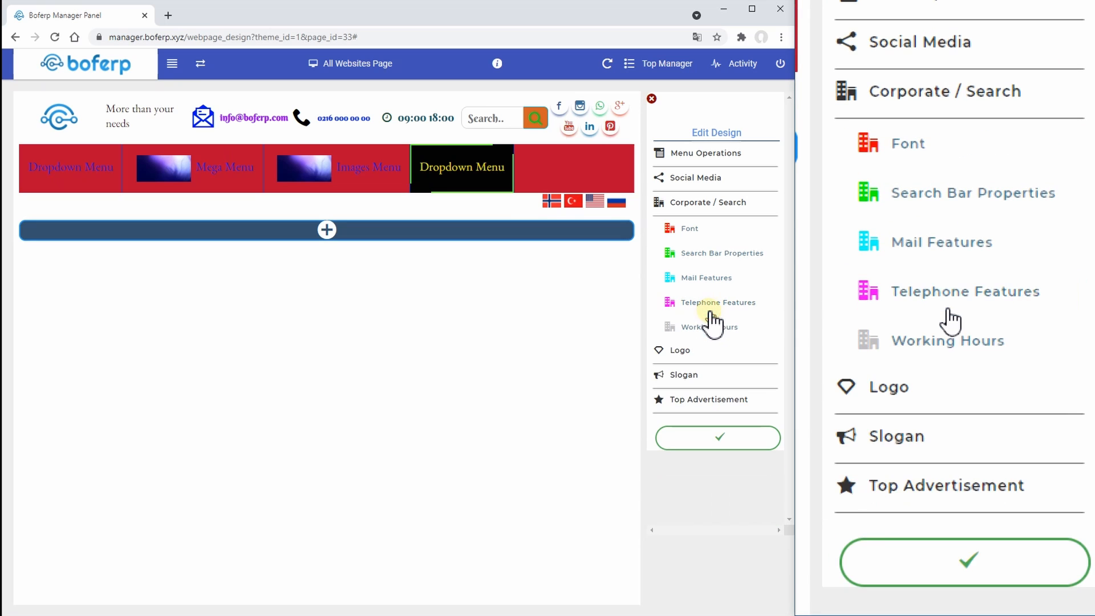
{"action": "left_click", "coordinate": [705, 327]}
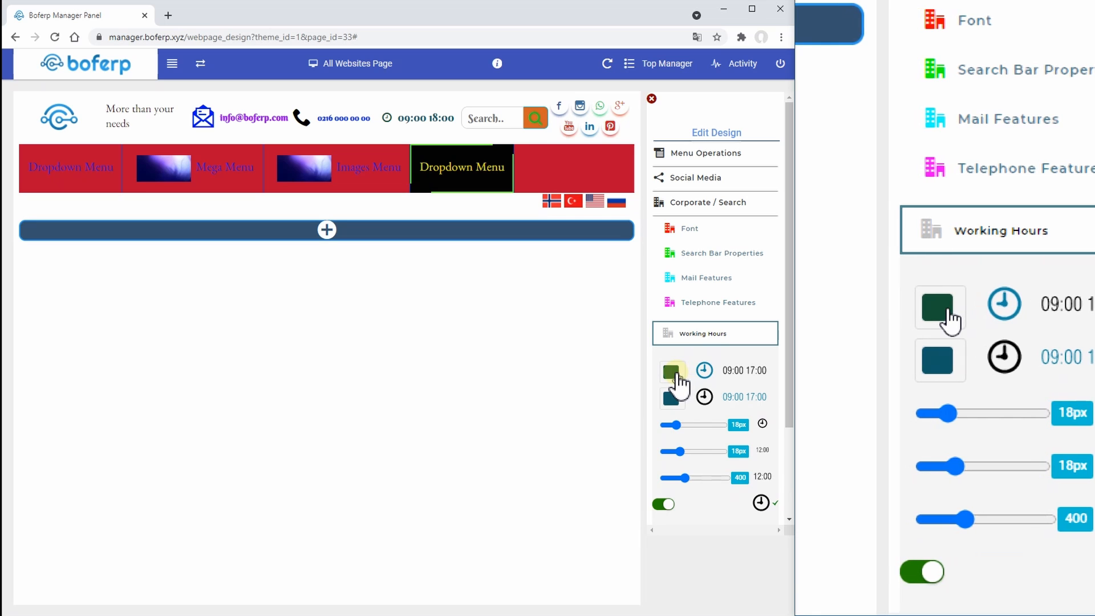
{"action": "left_click", "coordinate": [675, 374]}
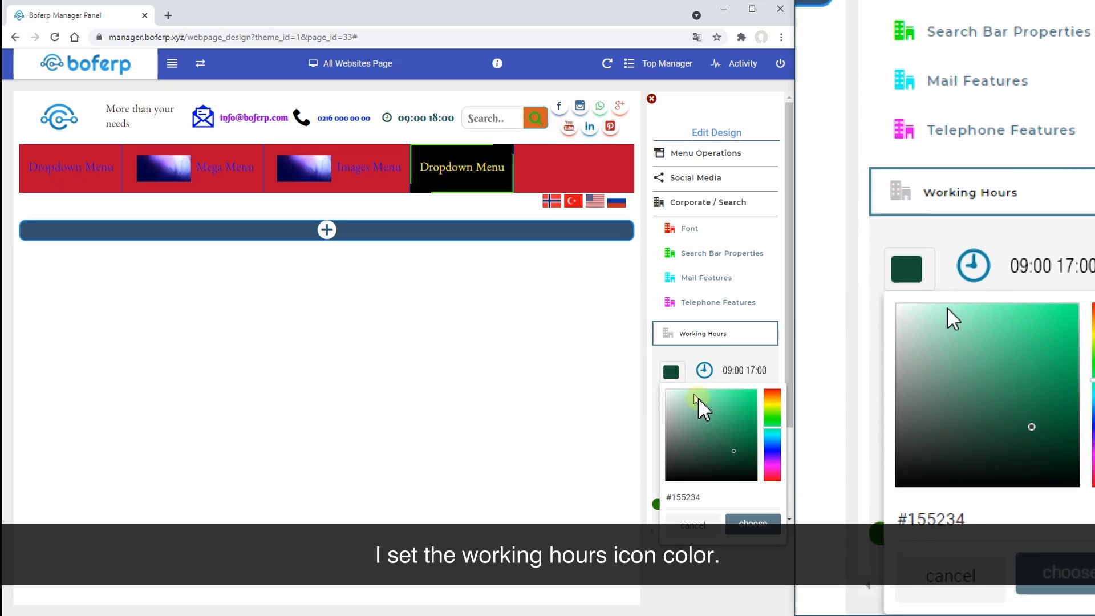
{"action": "left_click", "coordinate": [738, 406]}
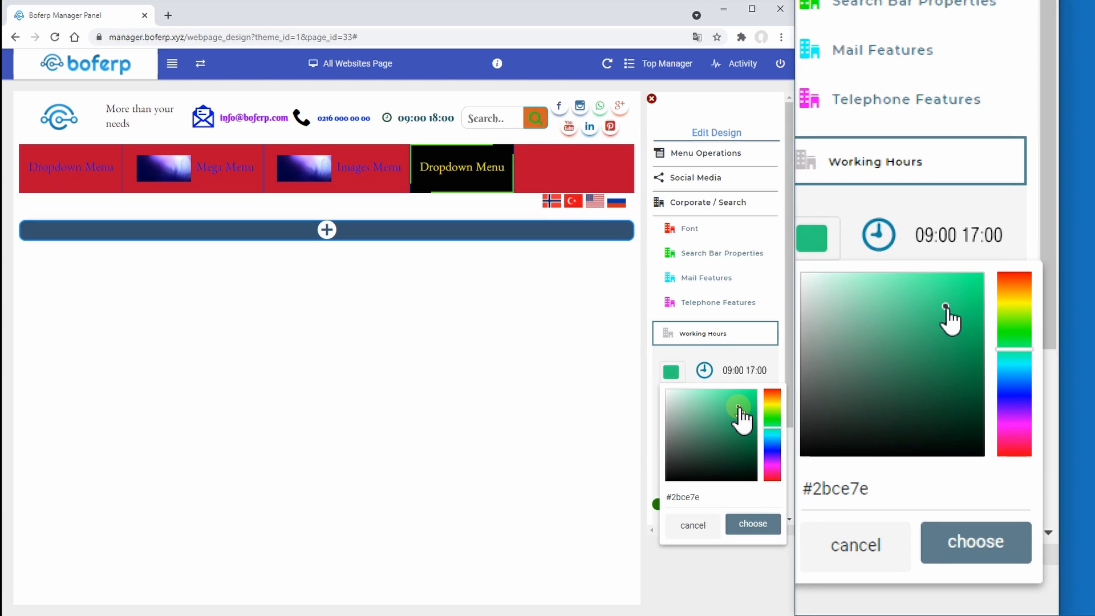
{"action": "left_click_drag", "start_coordinate": [738, 406], "coordinate": [749, 400]}
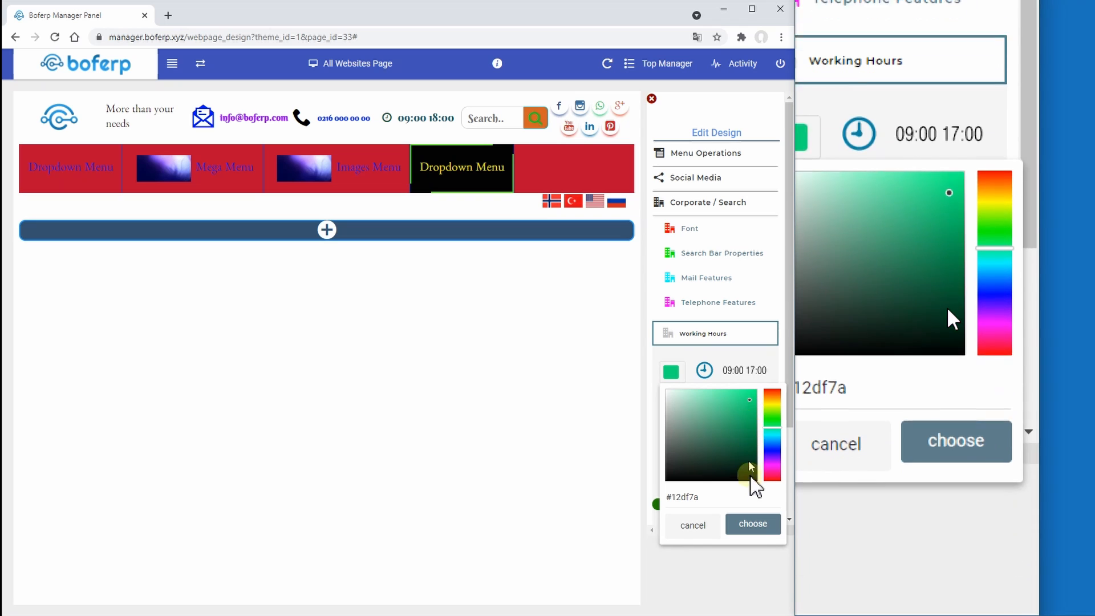
{"action": "left_click", "coordinate": [753, 524]}
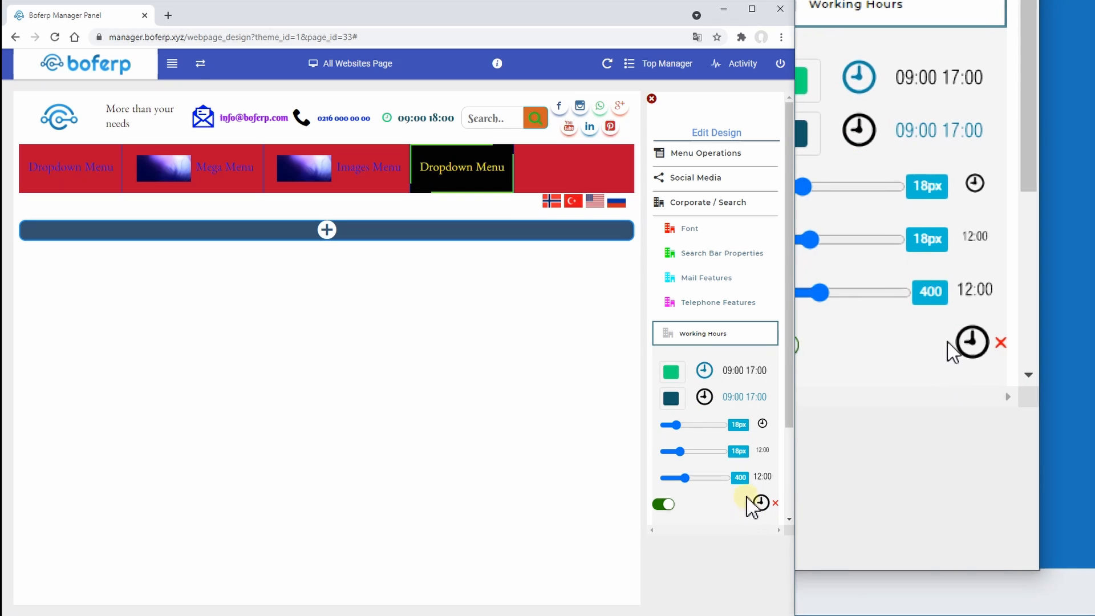
Set the working hours text color to dark blue.
{"action": "left_click", "coordinate": [673, 399]}
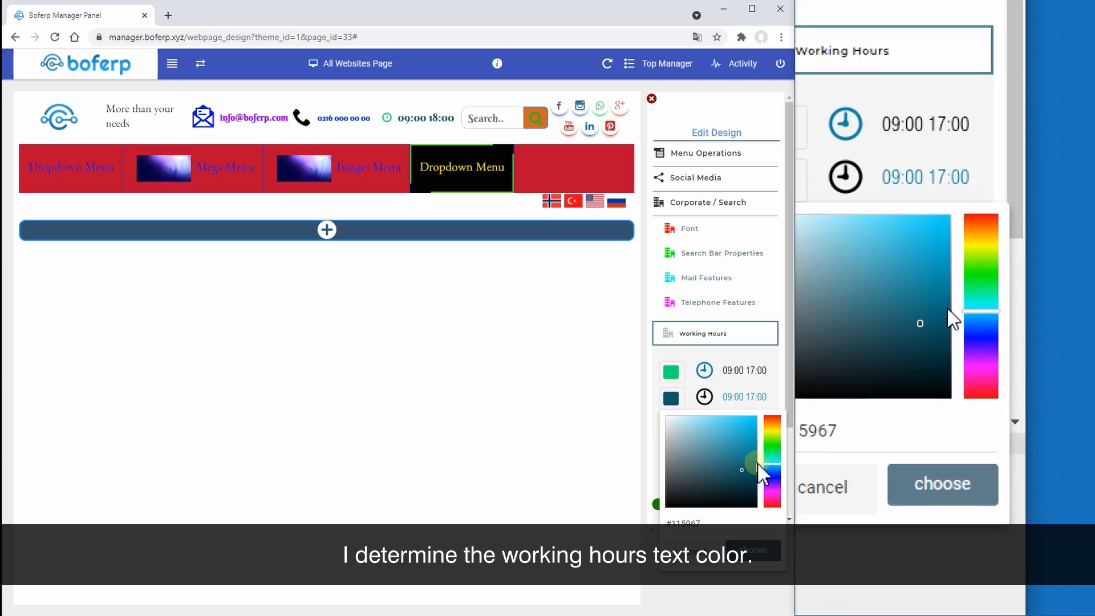
{"action": "left_click", "coordinate": [771, 476]}
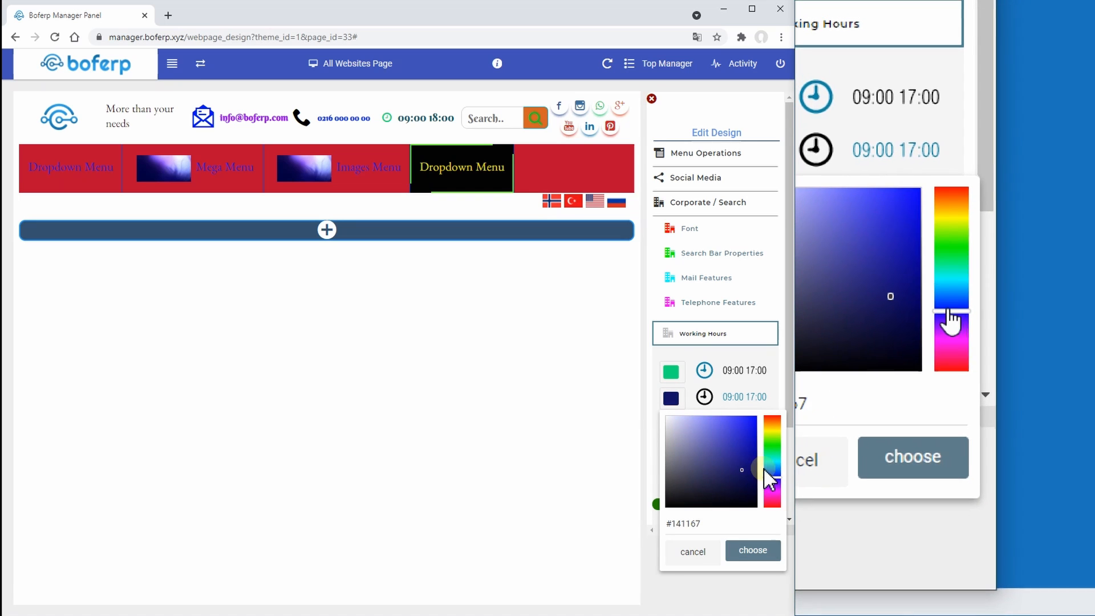
{"action": "left_click", "coordinate": [744, 444]}
{"action": "left_click", "coordinate": [747, 550]}
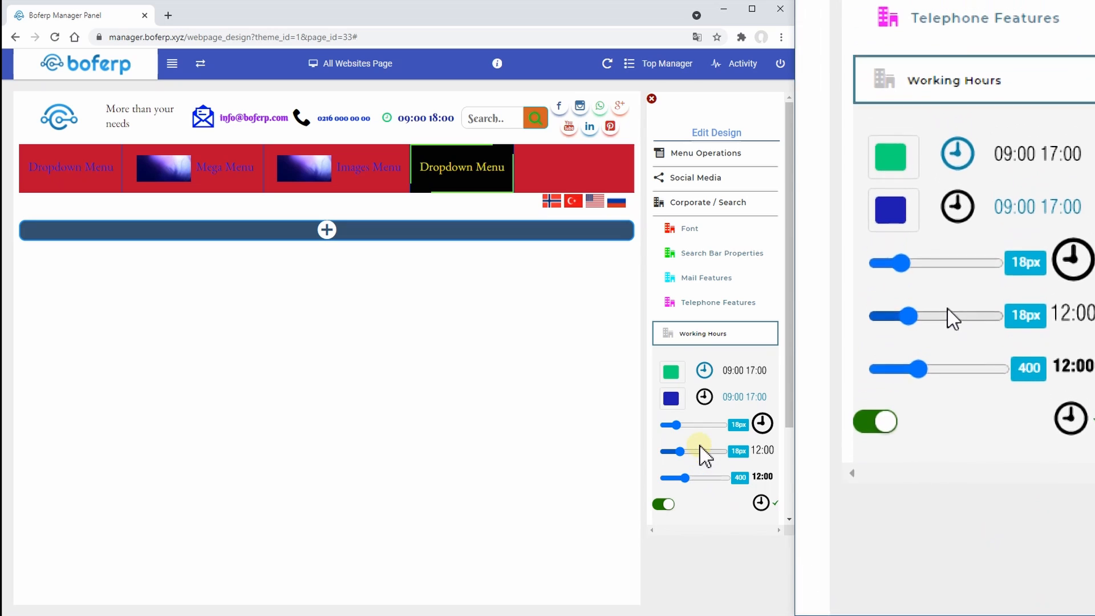
Set the working hours icon size to 32px and the text thickness to 500, keeping the font size at 18px.
{"action": "left_click", "coordinate": [678, 426]}
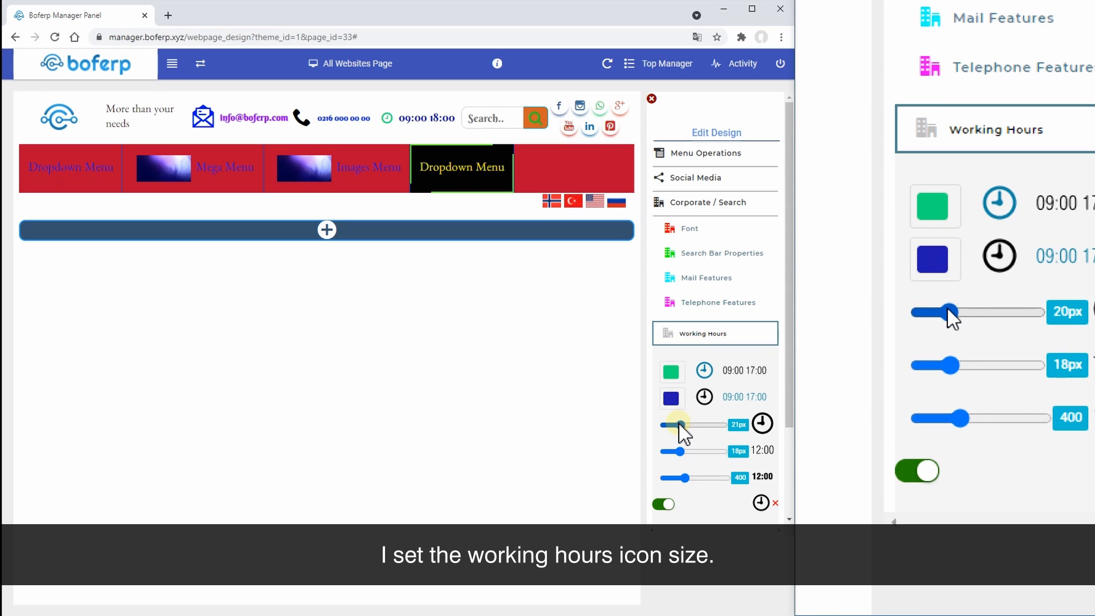
{"action": "left_click_drag", "start_coordinate": [679, 423], "coordinate": [681, 424]}
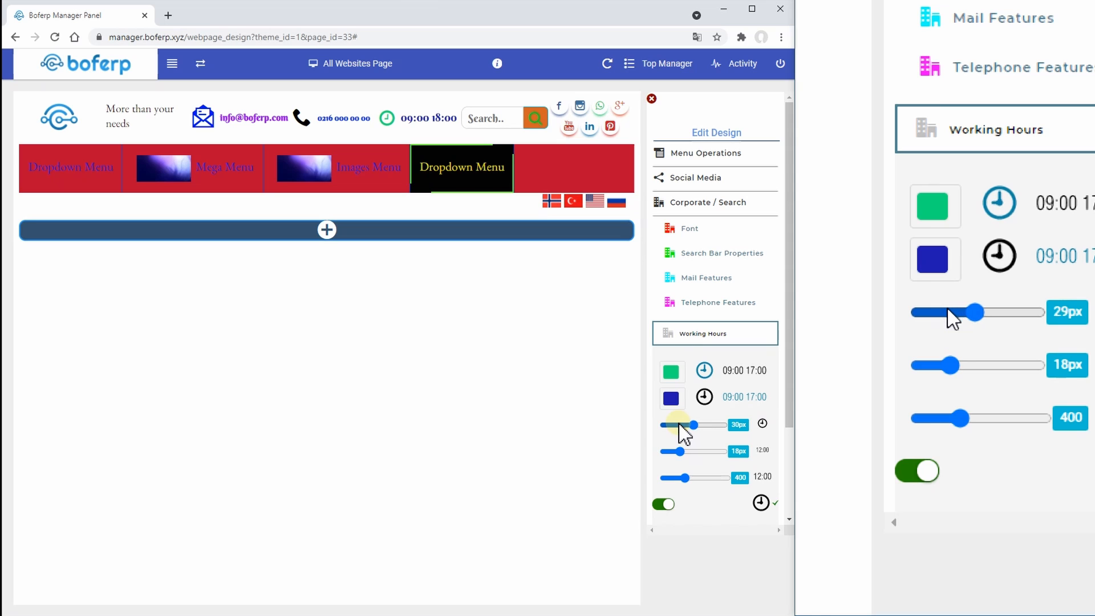
{"action": "left_click", "coordinate": [681, 450]}
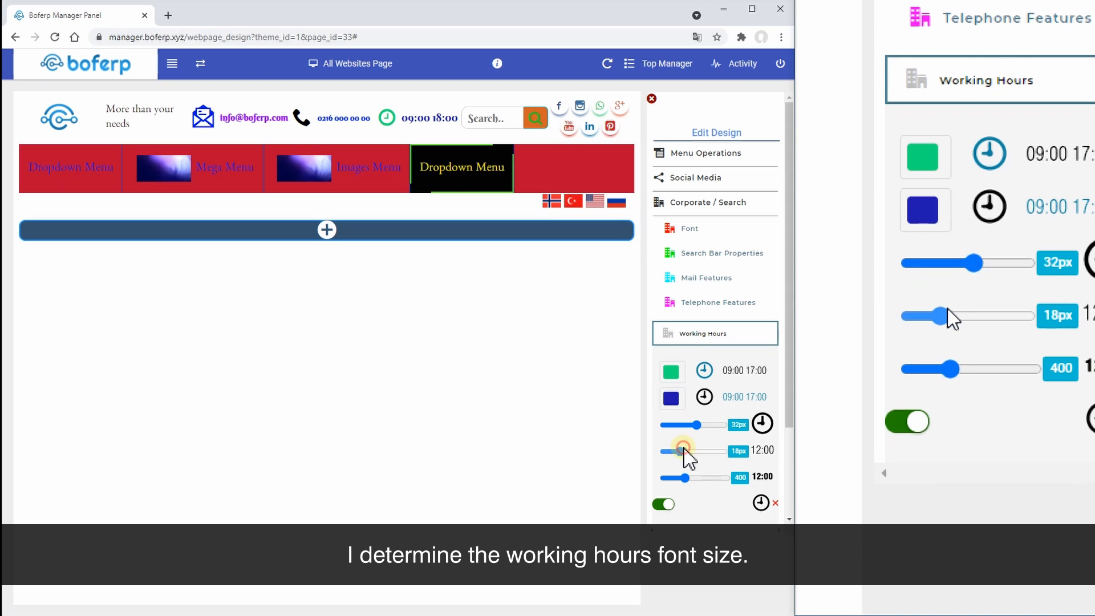
{"action": "left_click_drag", "start_coordinate": [683, 450], "coordinate": [684, 450]}
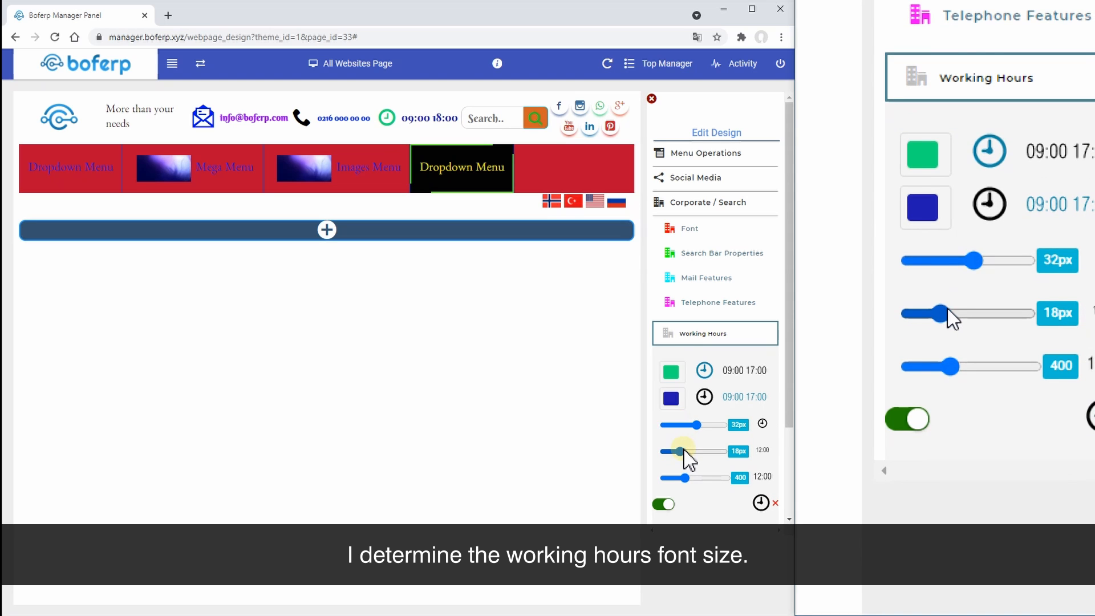
{"action": "left_click", "coordinate": [685, 478]}
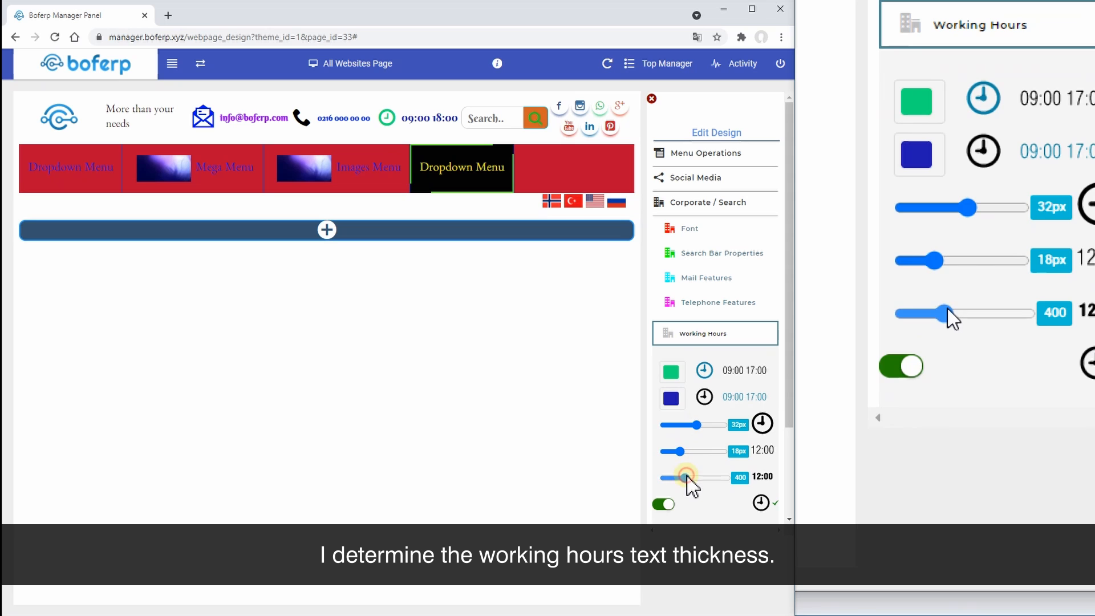
{"action": "left_click_drag", "start_coordinate": [686, 478], "coordinate": [691, 479]}
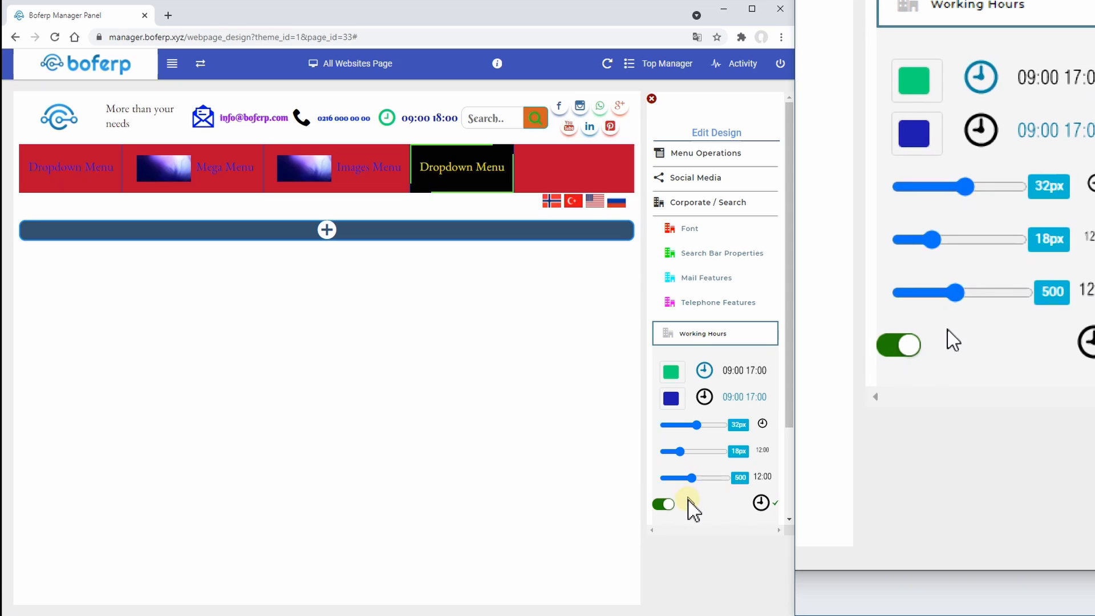
Hide the working hours in the header and show them again.
{"action": "left_click", "coordinate": [669, 505]}
{"action": "left_click", "coordinate": [671, 505]}
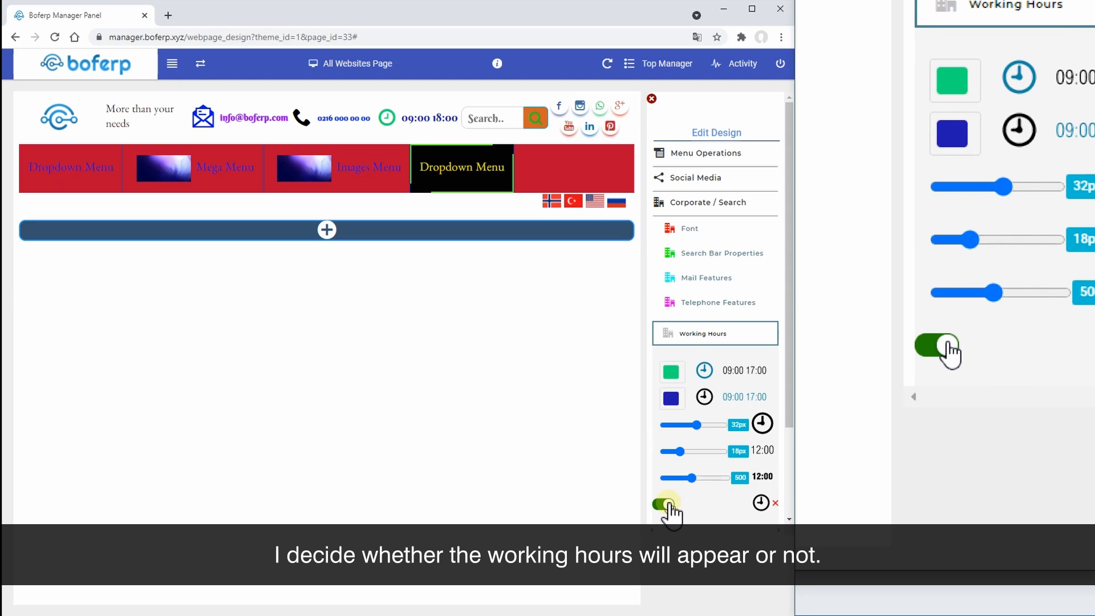
{"action": "left_click", "coordinate": [671, 505]}
{"action": "left_click", "coordinate": [667, 505]}
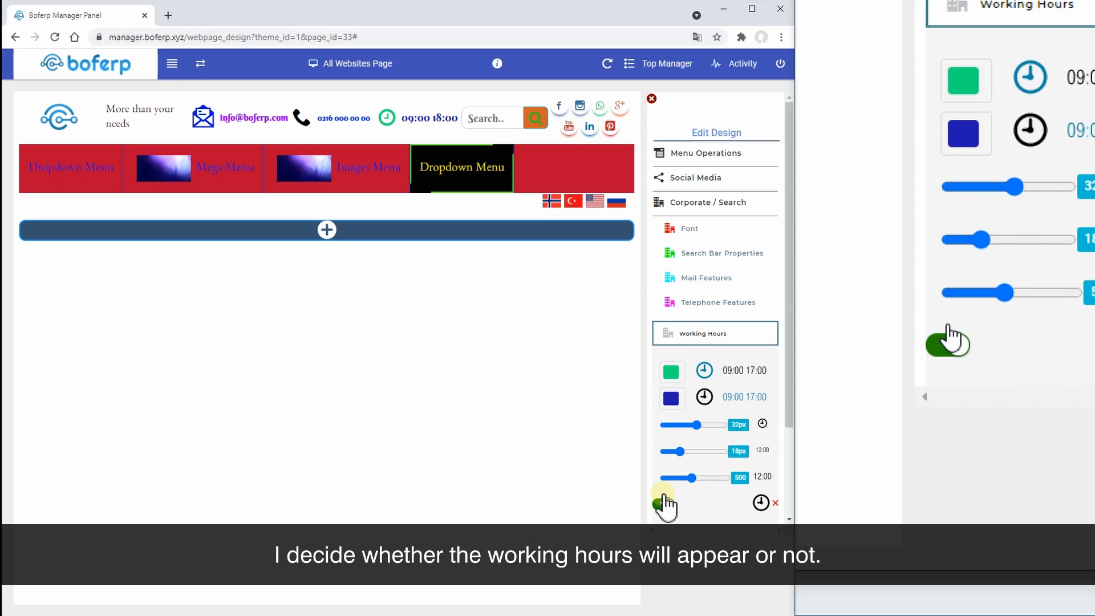
{"action": "left_click", "coordinate": [664, 505]}
{"action": "left_click", "coordinate": [664, 506]}
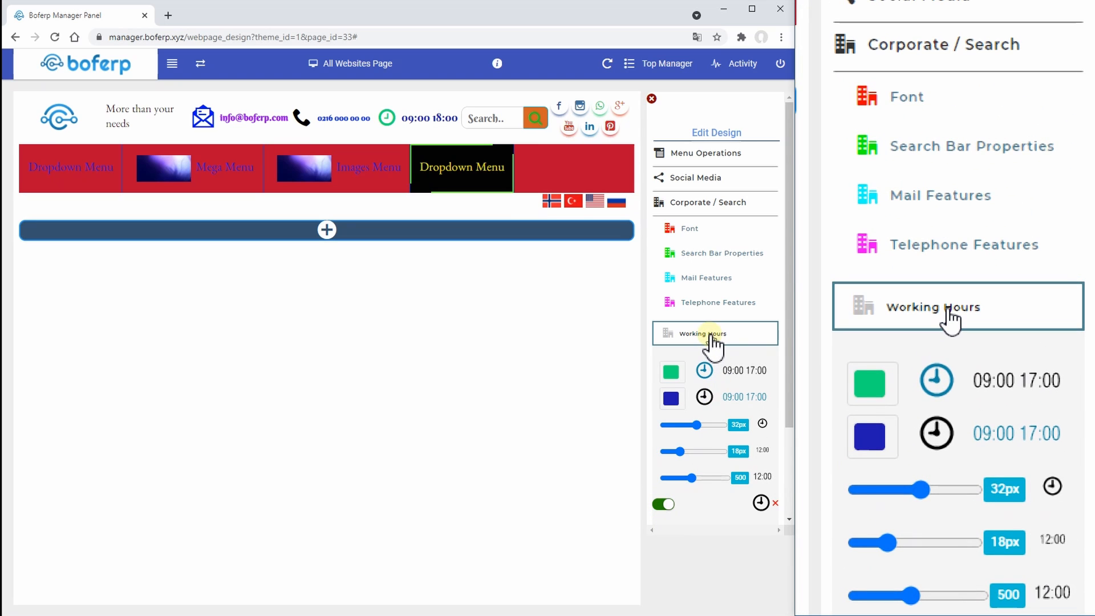
Switch from the Working Hours to the Logo settings, set the logo size to 91px, and toggle the logo off and back on.
{"action": "left_click", "coordinate": [713, 341]}
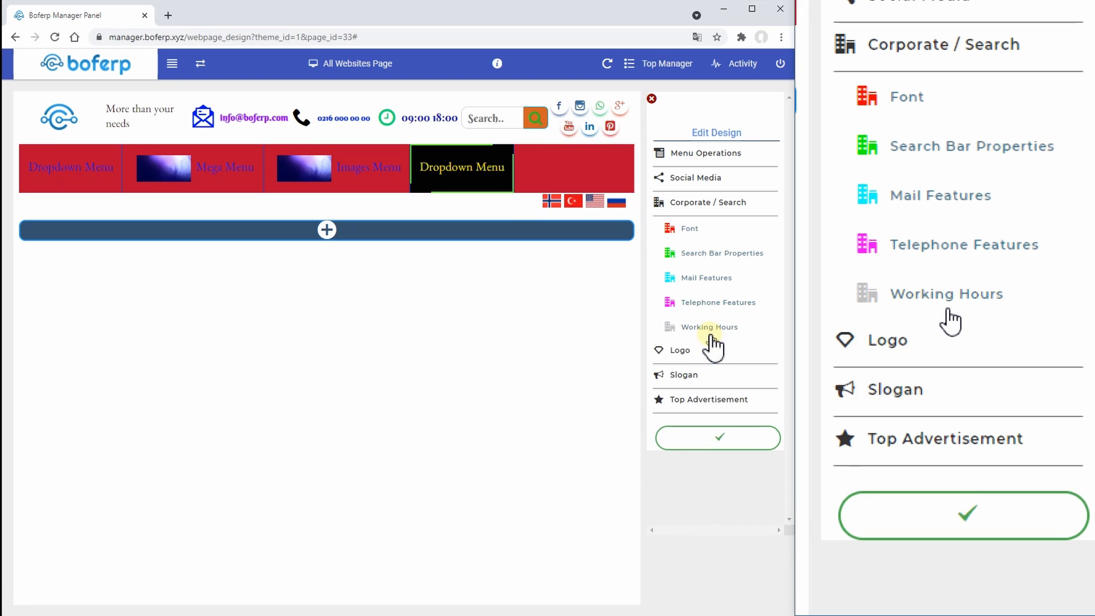
{"action": "left_click", "coordinate": [710, 351]}
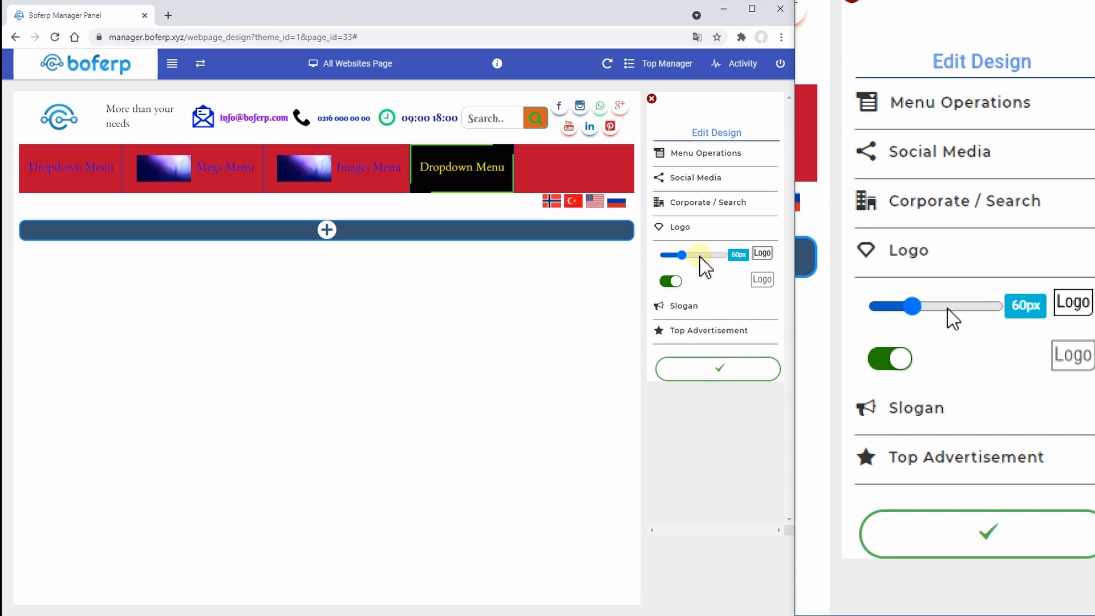
{"action": "mouse_move", "coordinate": [684, 256]}
{"action": "left_mouse_down"}
{"action": "mouse_move", "coordinate": [700, 255]}
{"action": "mouse_move", "coordinate": [691, 255]}
{"action": "left_mouse_up"}
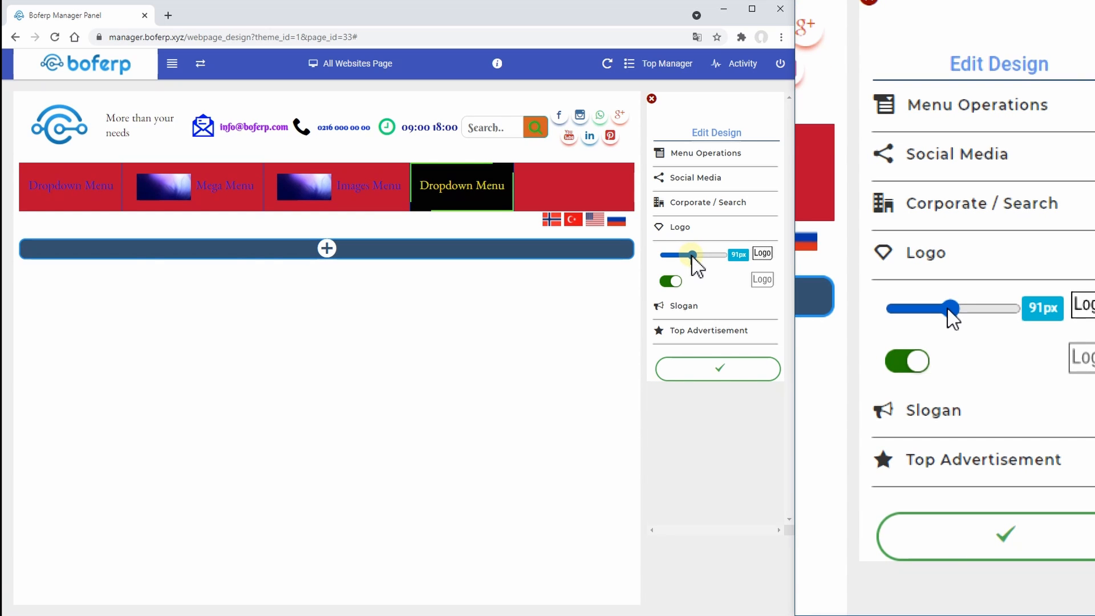
{"action": "left_click", "coordinate": [673, 281]}
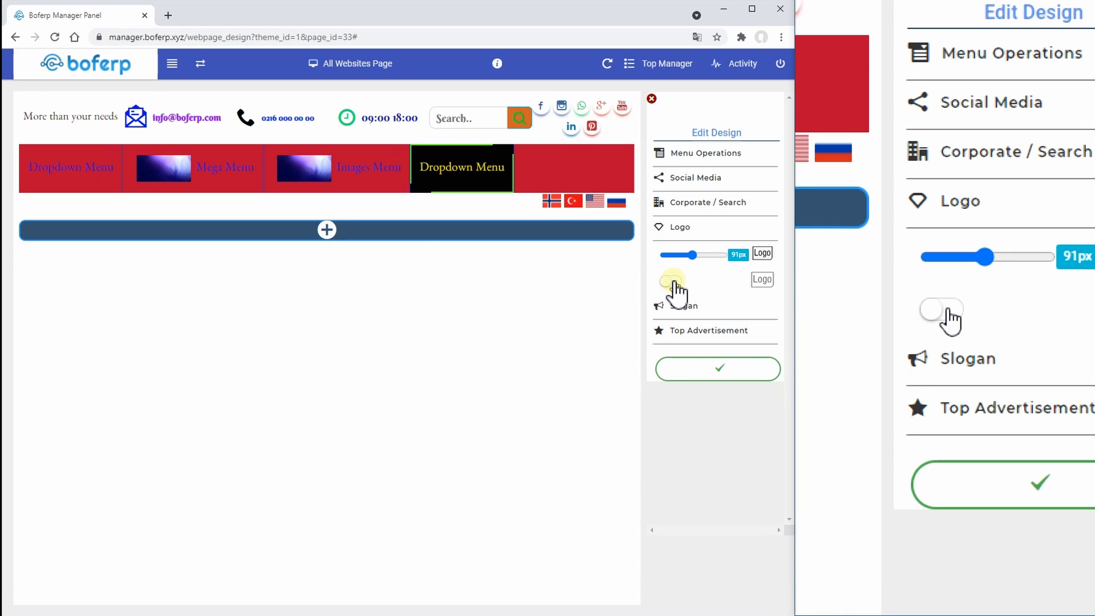
{"action": "left_click", "coordinate": [673, 281]}
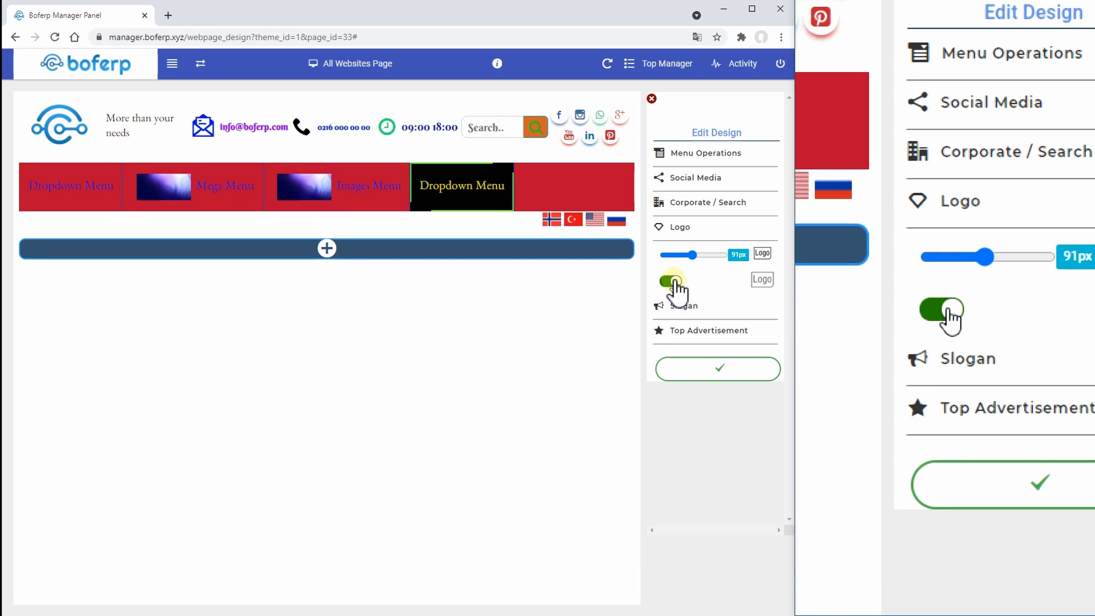
Change the slogan's font to Berkshire Swash in the Slogan settings.
{"action": "left_click", "coordinate": [704, 305]}
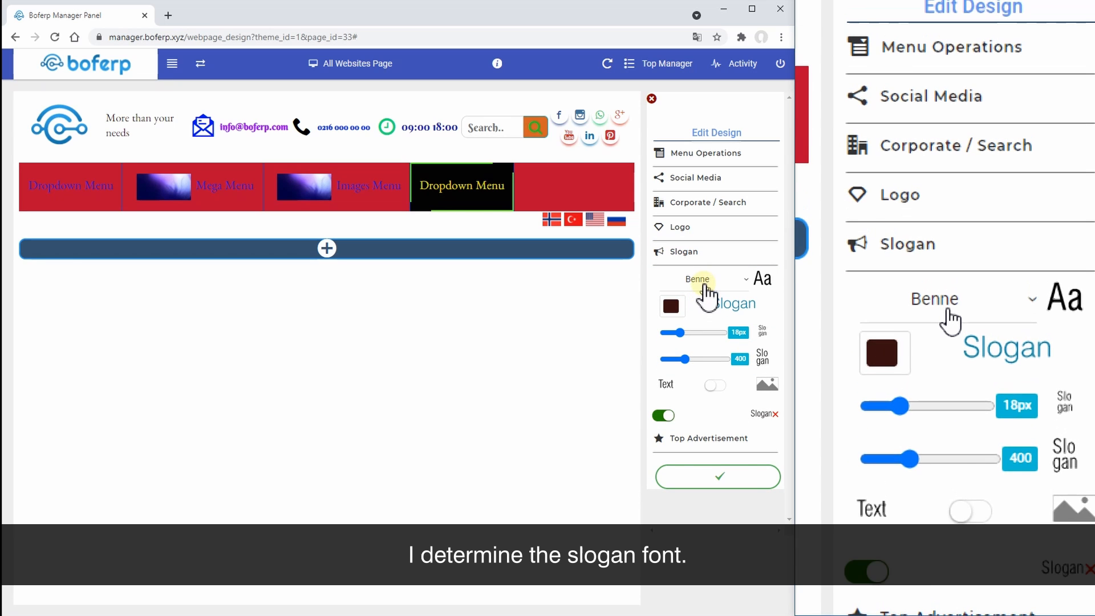
{"action": "left_click", "coordinate": [708, 290]}
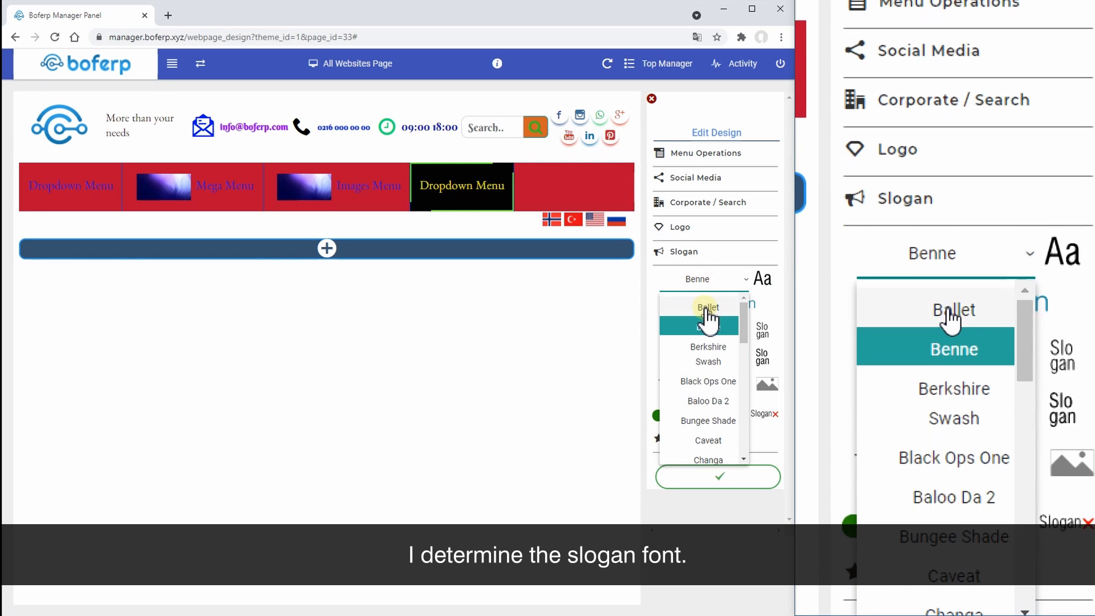
{"action": "left_click", "coordinate": [716, 360]}
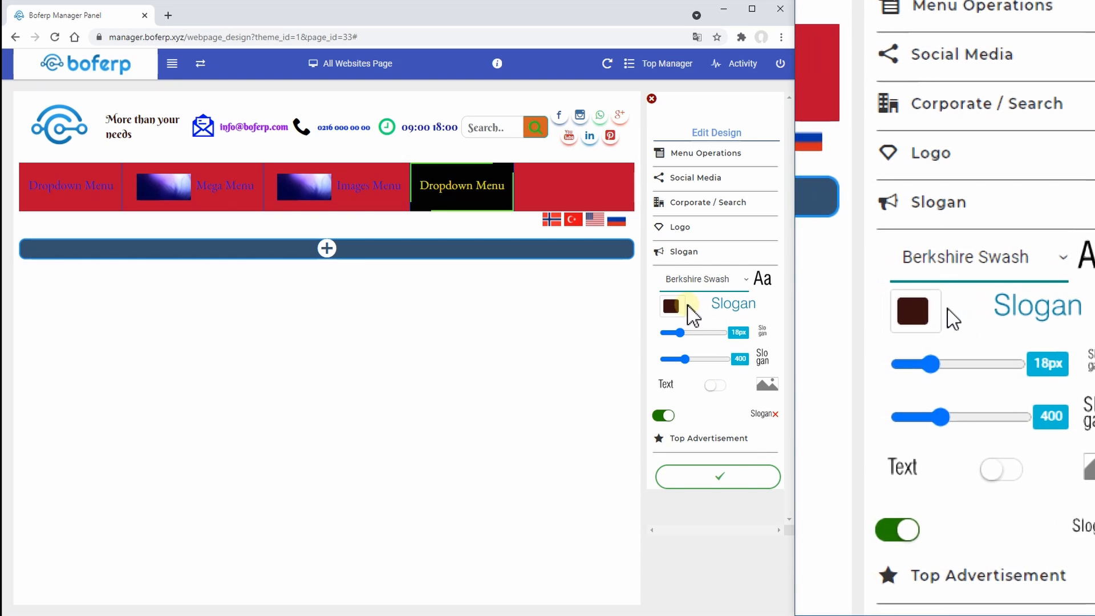
Set the slogan's text color to blue (#181faa).
{"action": "left_click", "coordinate": [679, 311]}
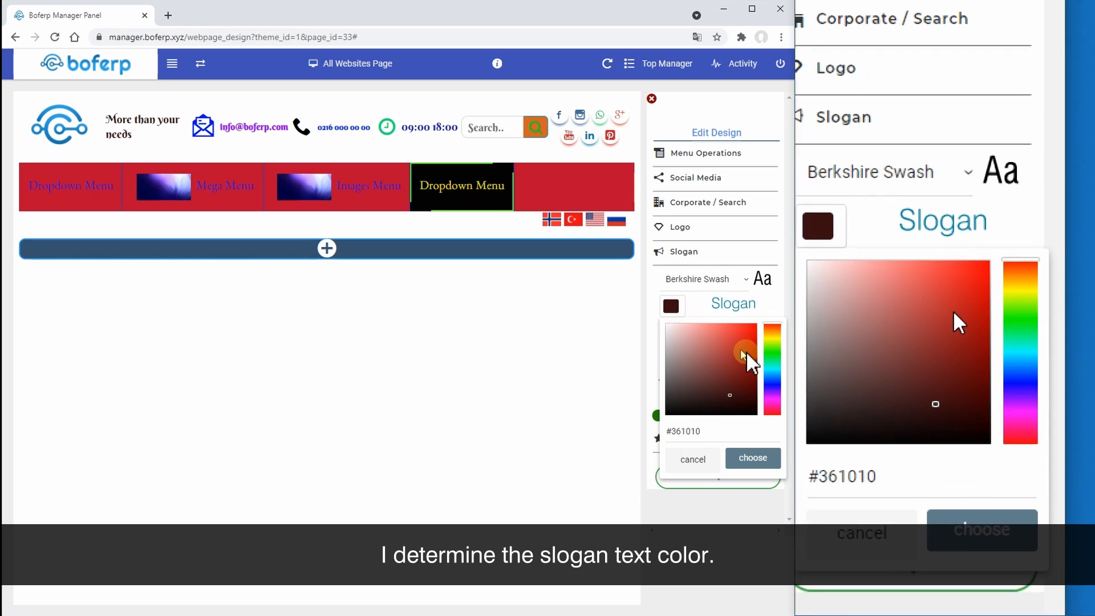
{"action": "left_click", "coordinate": [772, 353]}
{"action": "left_click", "coordinate": [749, 342]}
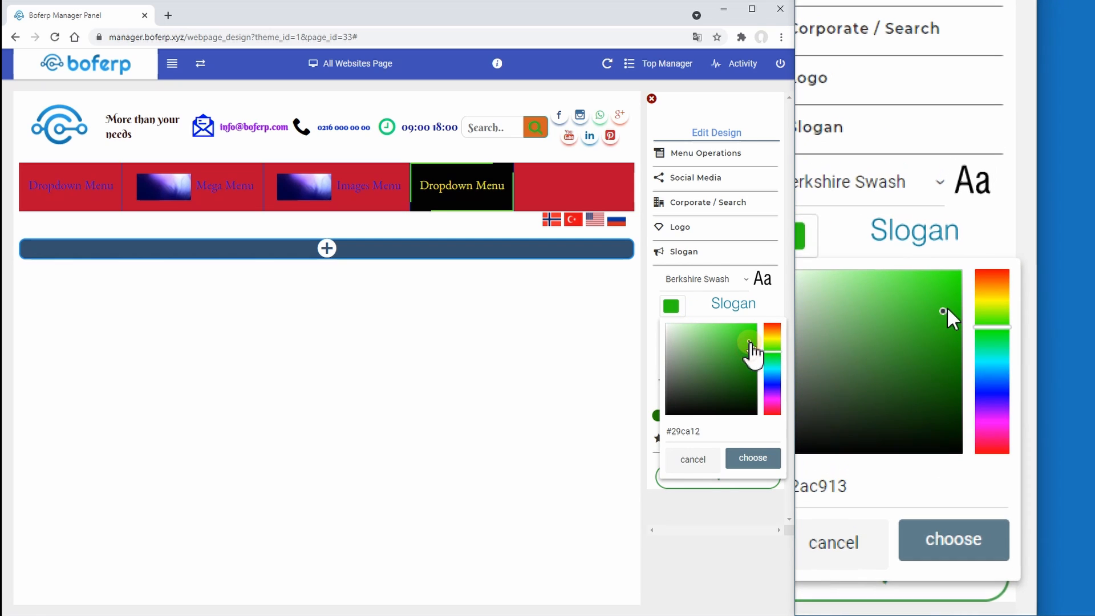
{"action": "left_click_drag", "start_coordinate": [749, 344], "coordinate": [746, 350]}
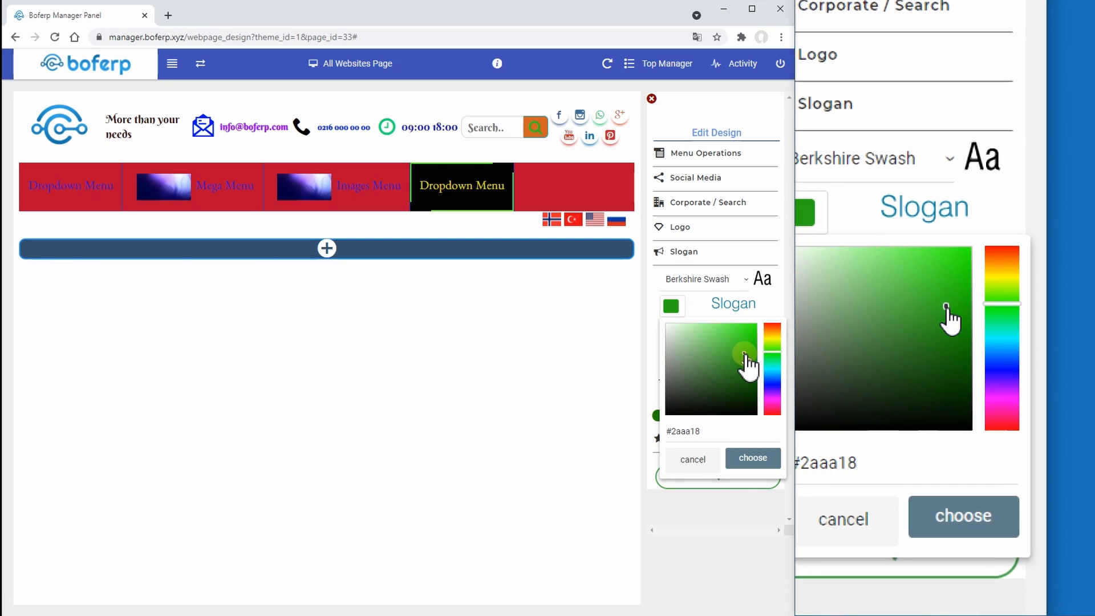
{"action": "left_click", "coordinate": [773, 384]}
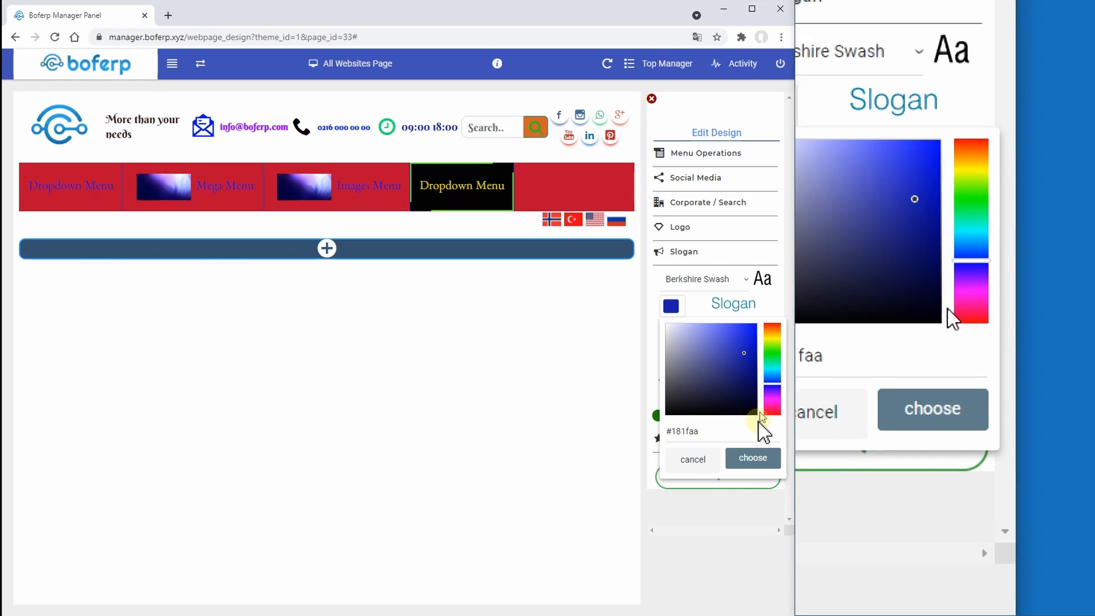
{"action": "left_click", "coordinate": [753, 459]}
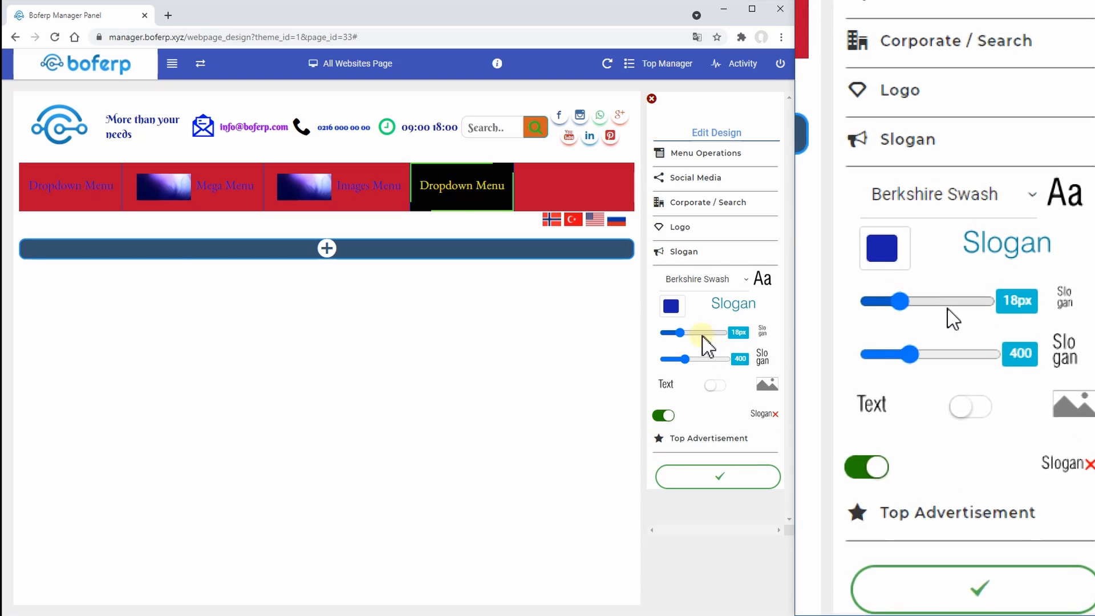
Set the slogan's font size to 24px and its thickness to 700.
{"action": "left_click", "coordinate": [691, 333]}
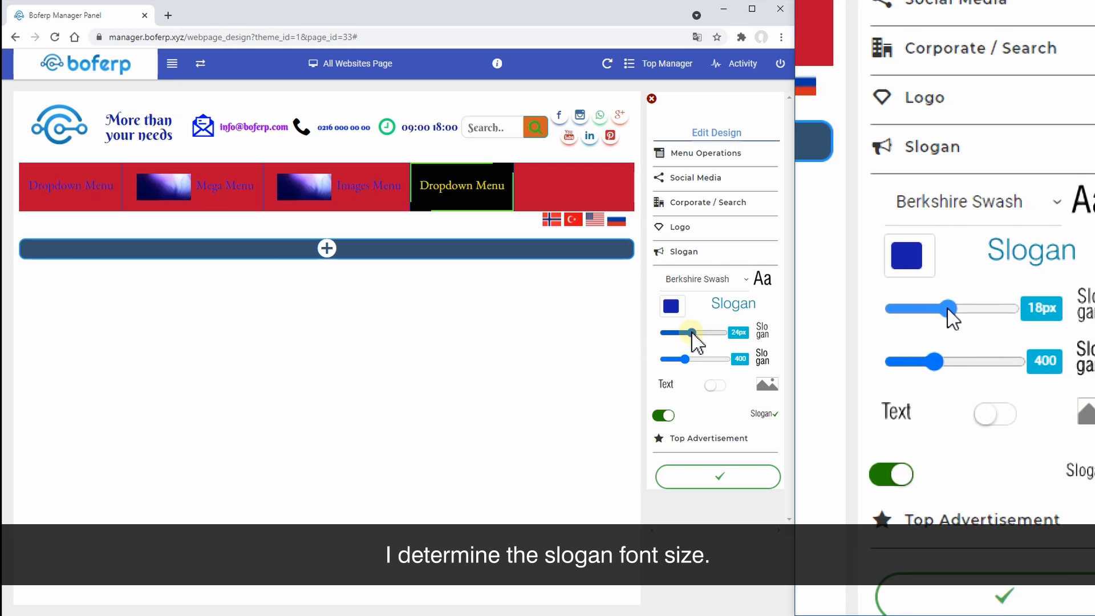
{"action": "left_click", "coordinate": [692, 359]}
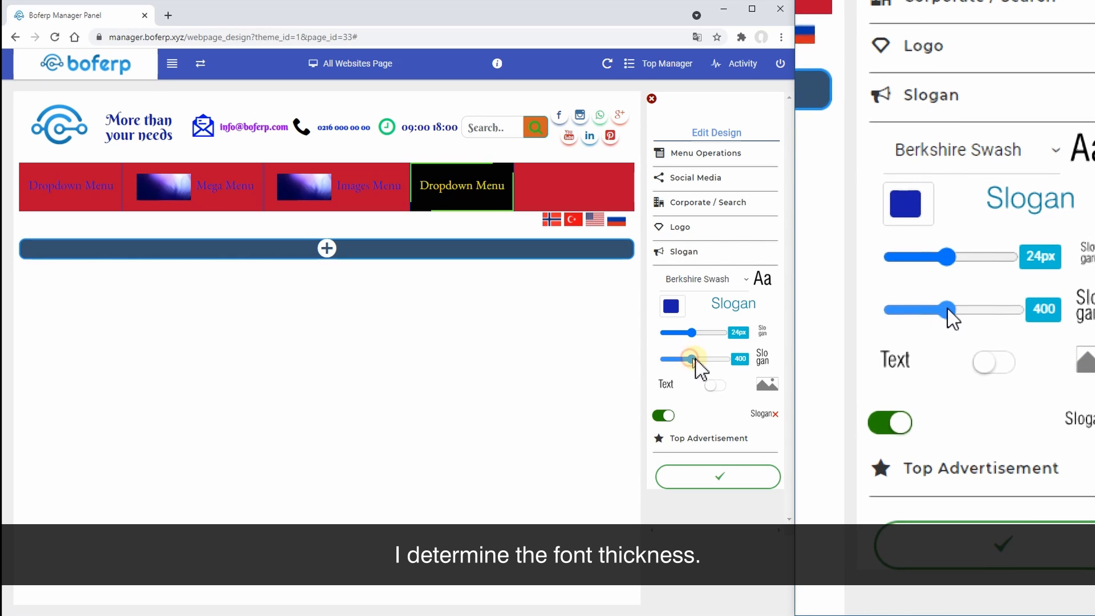
{"action": "left_click_drag", "start_coordinate": [693, 360], "coordinate": [707, 360]}
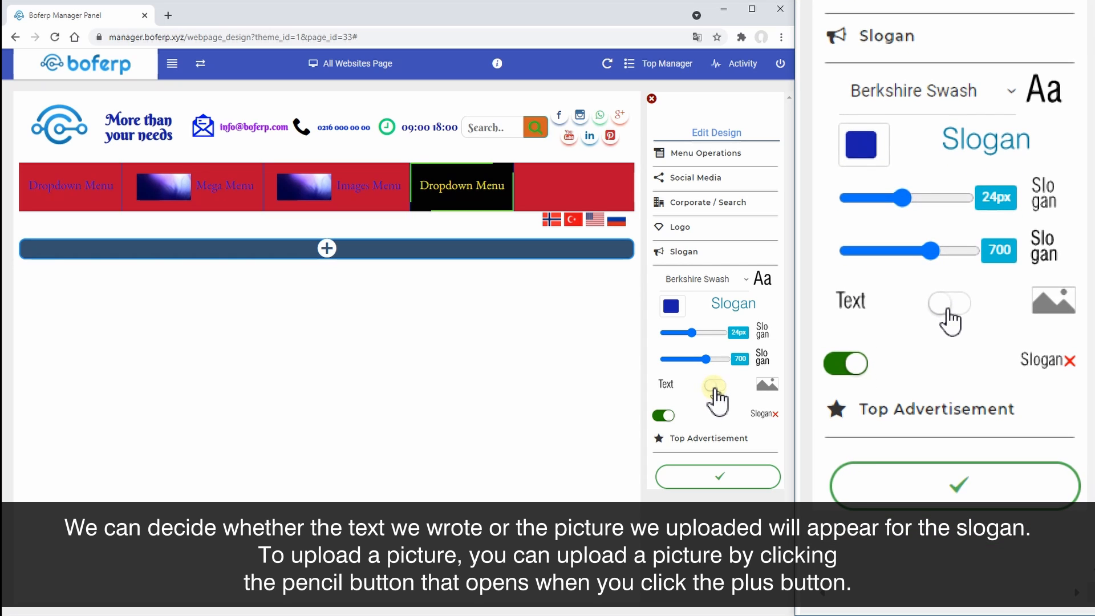
Keep the slogan displayed as text, and hide it in the header and show it again.
{"action": "left_click", "coordinate": [714, 388]}
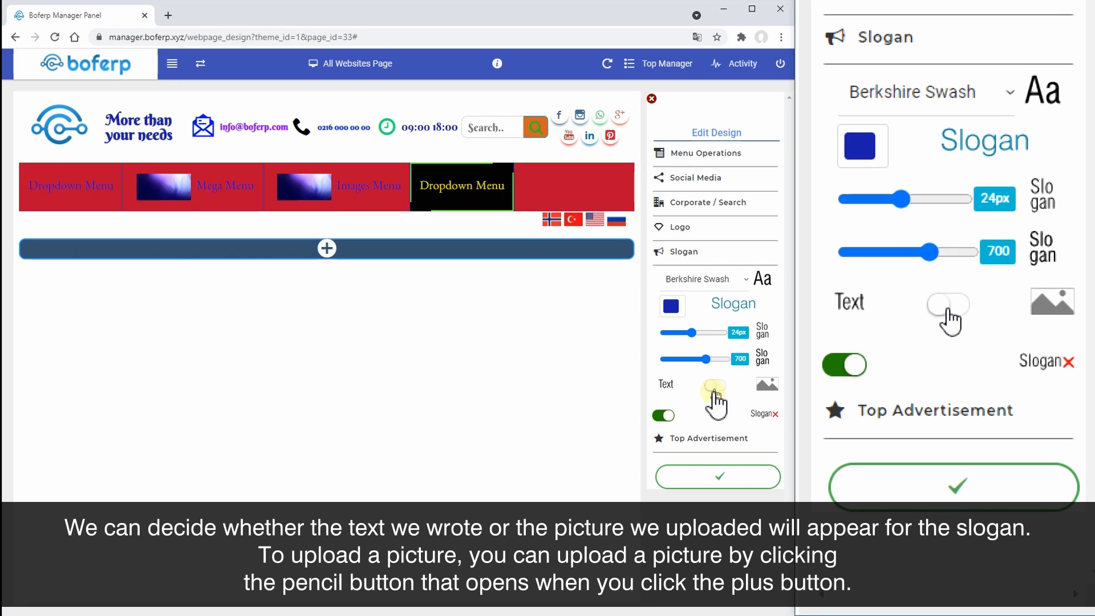
{"action": "left_click", "coordinate": [666, 416]}
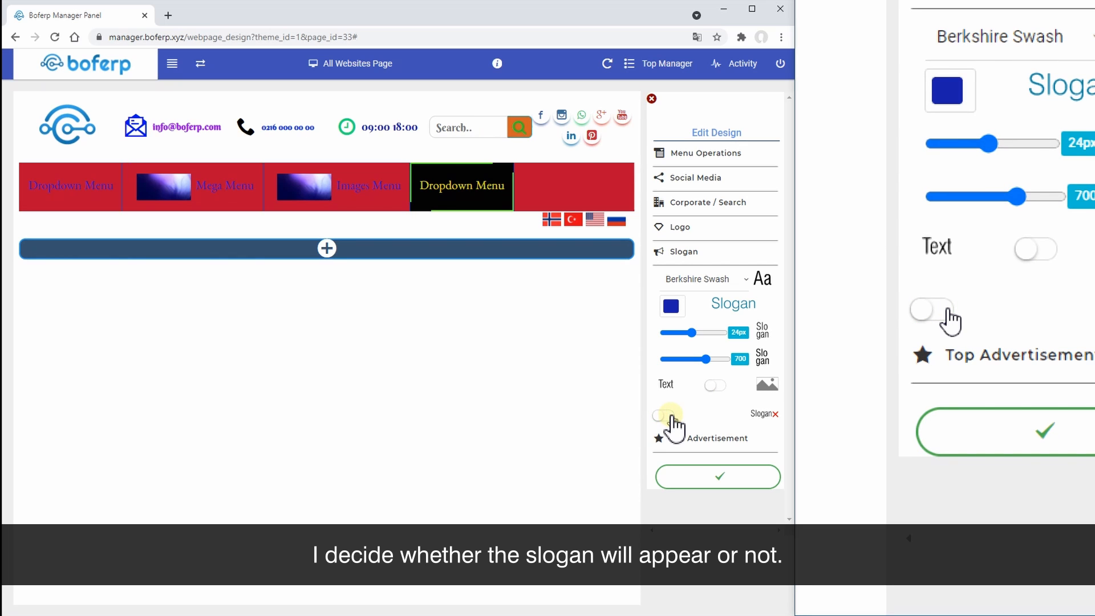
{"action": "left_click", "coordinate": [671, 417]}
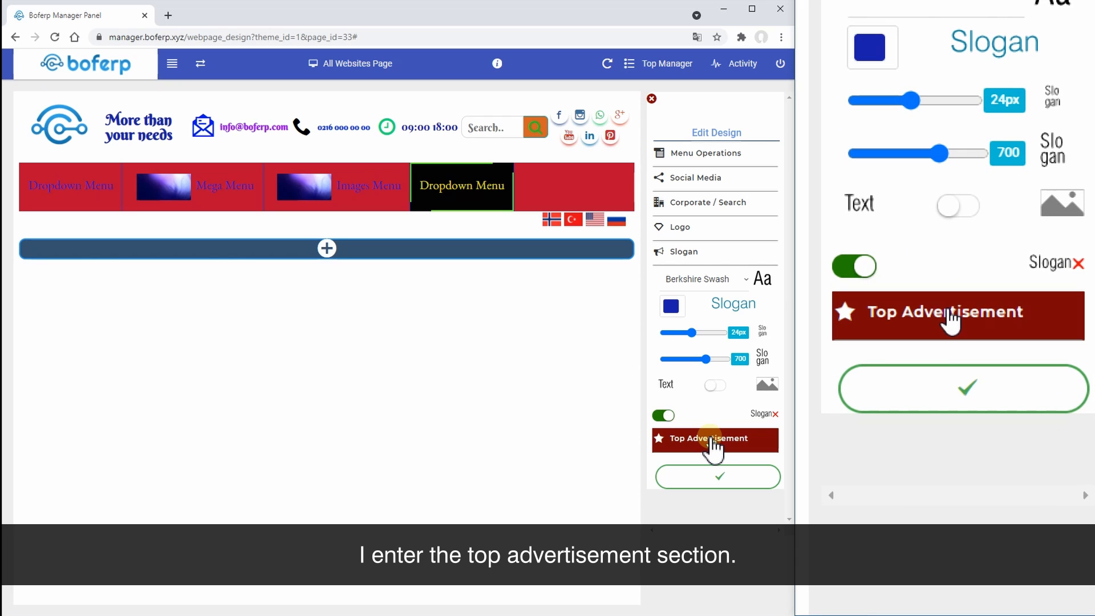
Turn the top advertisement banner on and off again, and save the header design.
{"action": "left_click", "coordinate": [712, 440]}
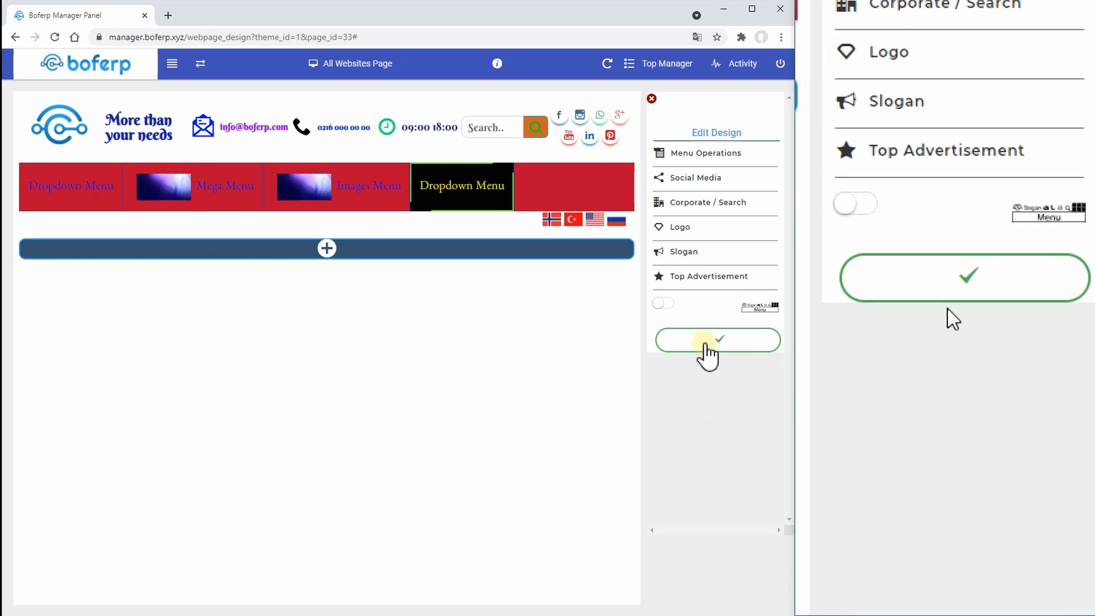
{"action": "left_click", "coordinate": [668, 305]}
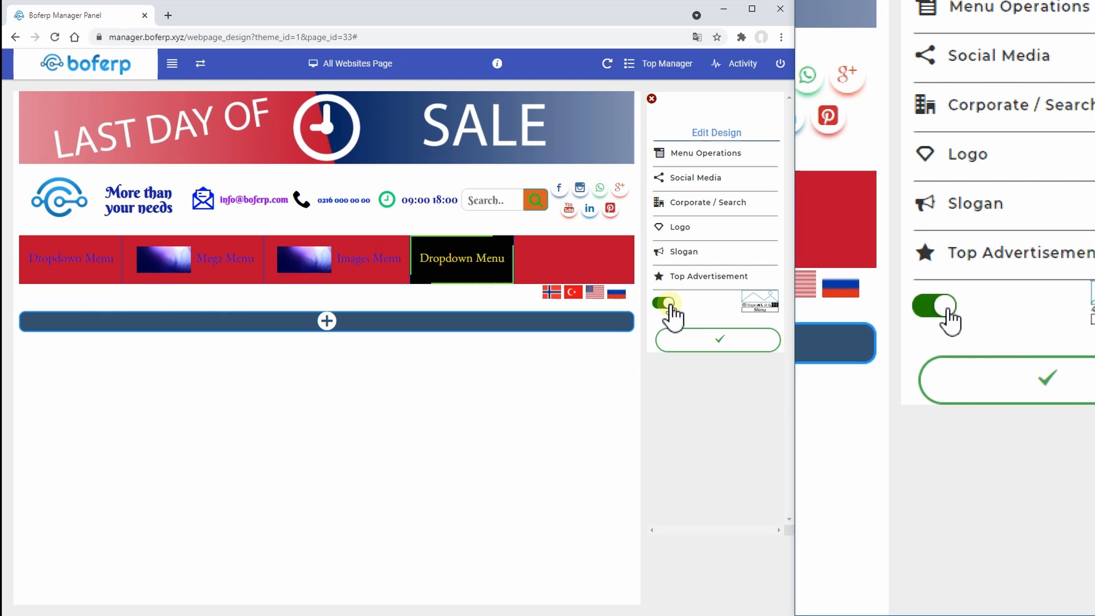
{"action": "left_click", "coordinate": [669, 304]}
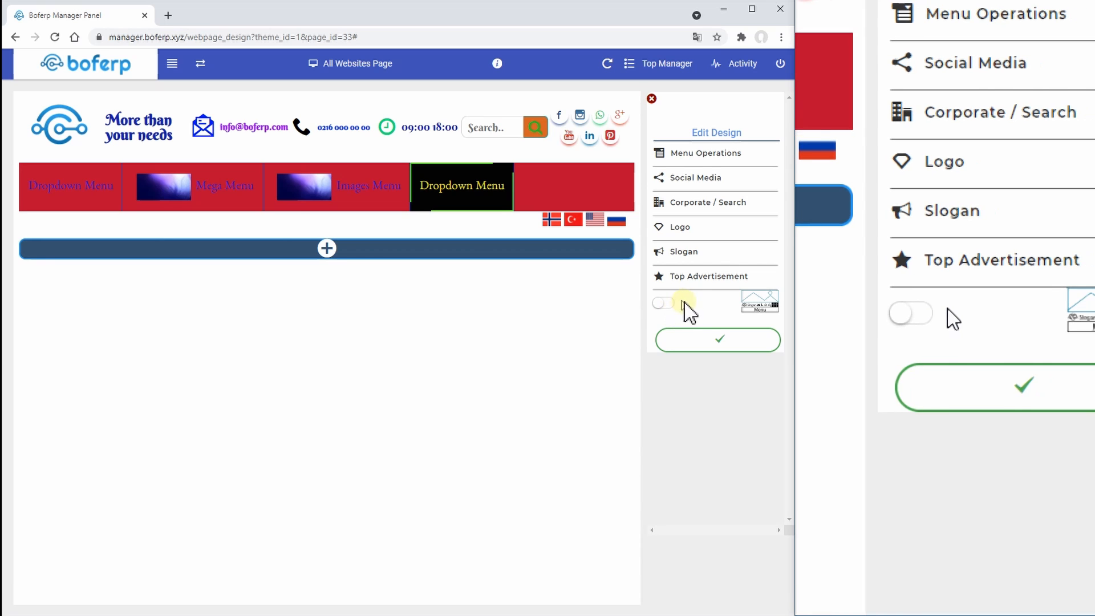
{"action": "left_click", "coordinate": [699, 348]}
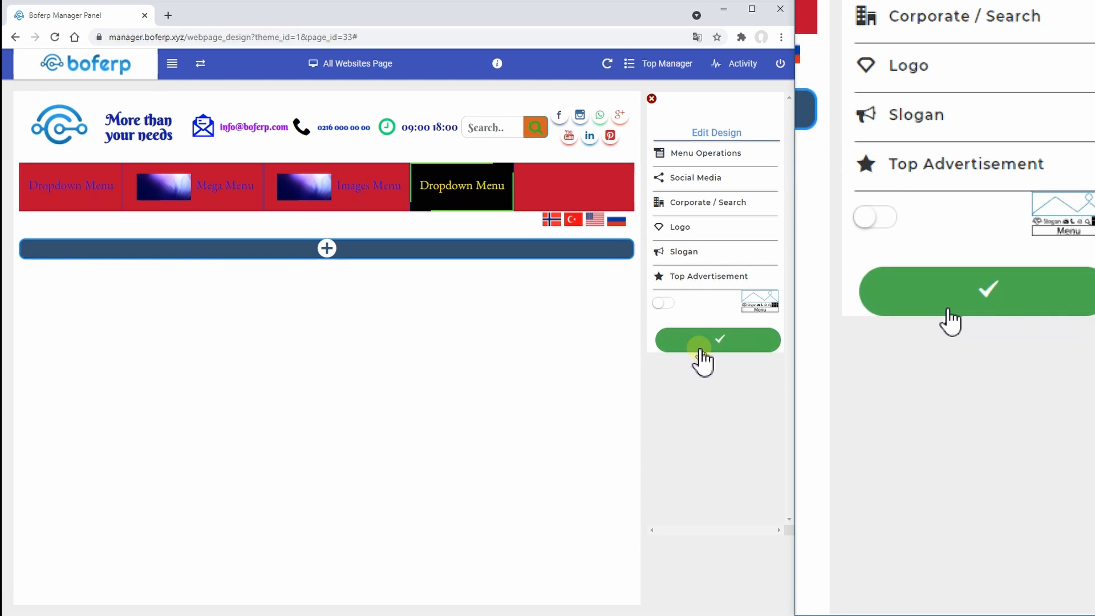